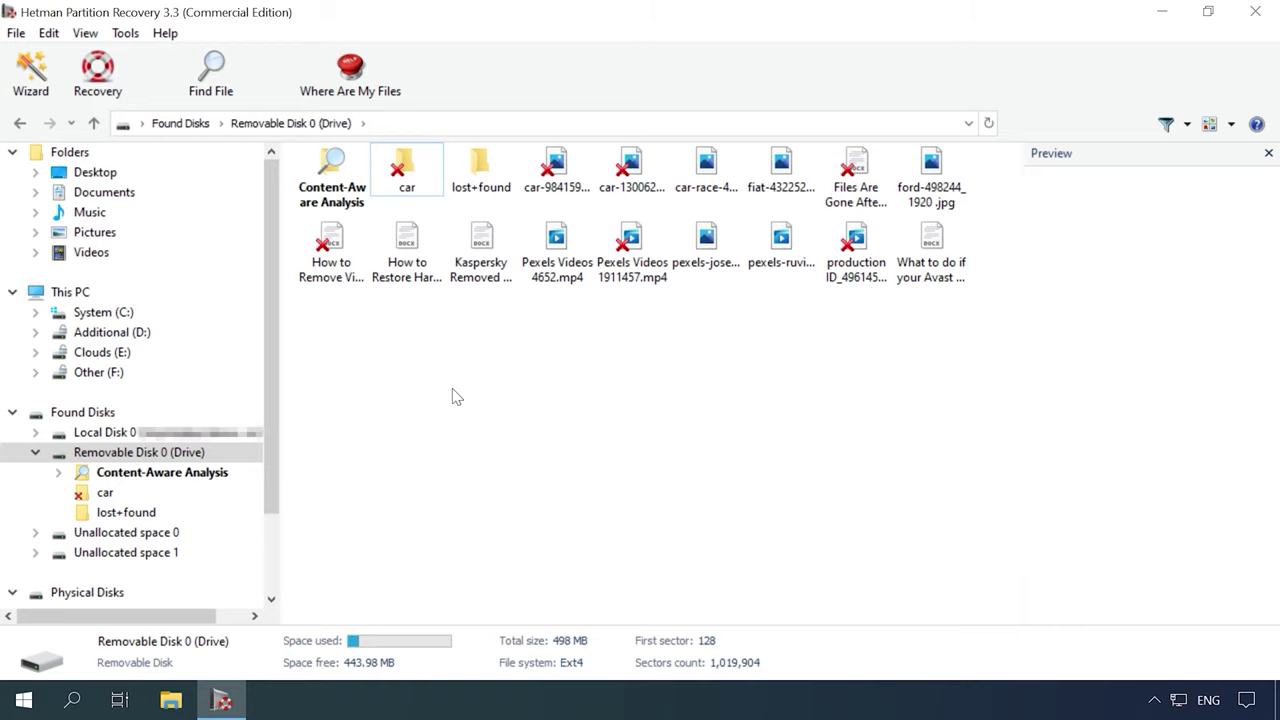
pyautogui.click(855, 298)
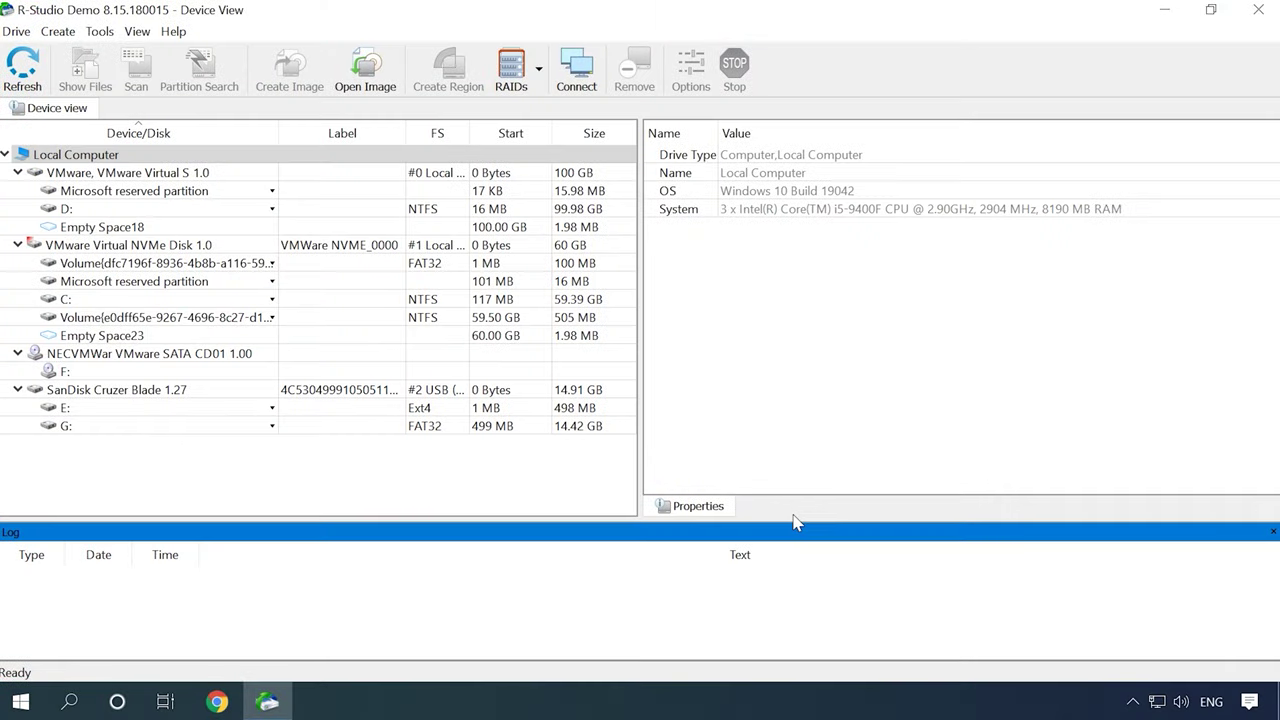
# In R-Studio, scan the 498 MB area of the SanDisk drive's Ext4 partition E: using the Simple scan view.
pyautogui.click(150, 390)
pyautogui.click(183, 410)
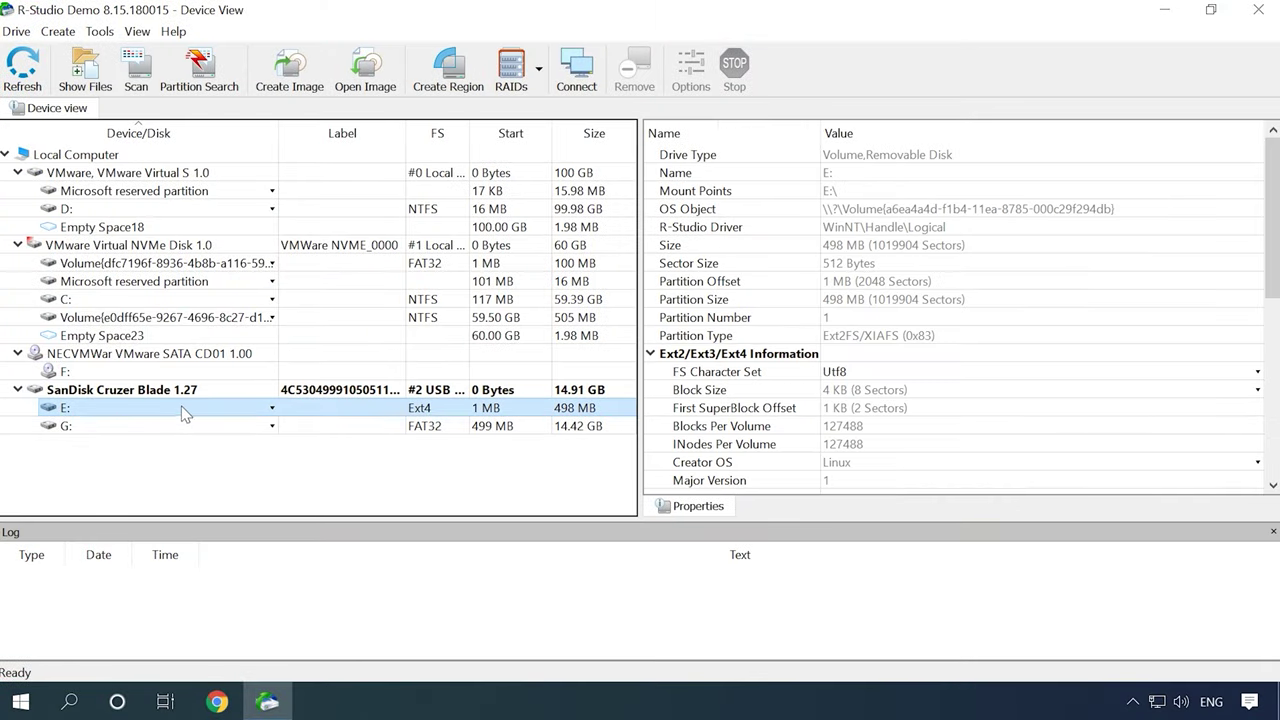
pyautogui.click(272, 408)
pyautogui.click(242, 421)
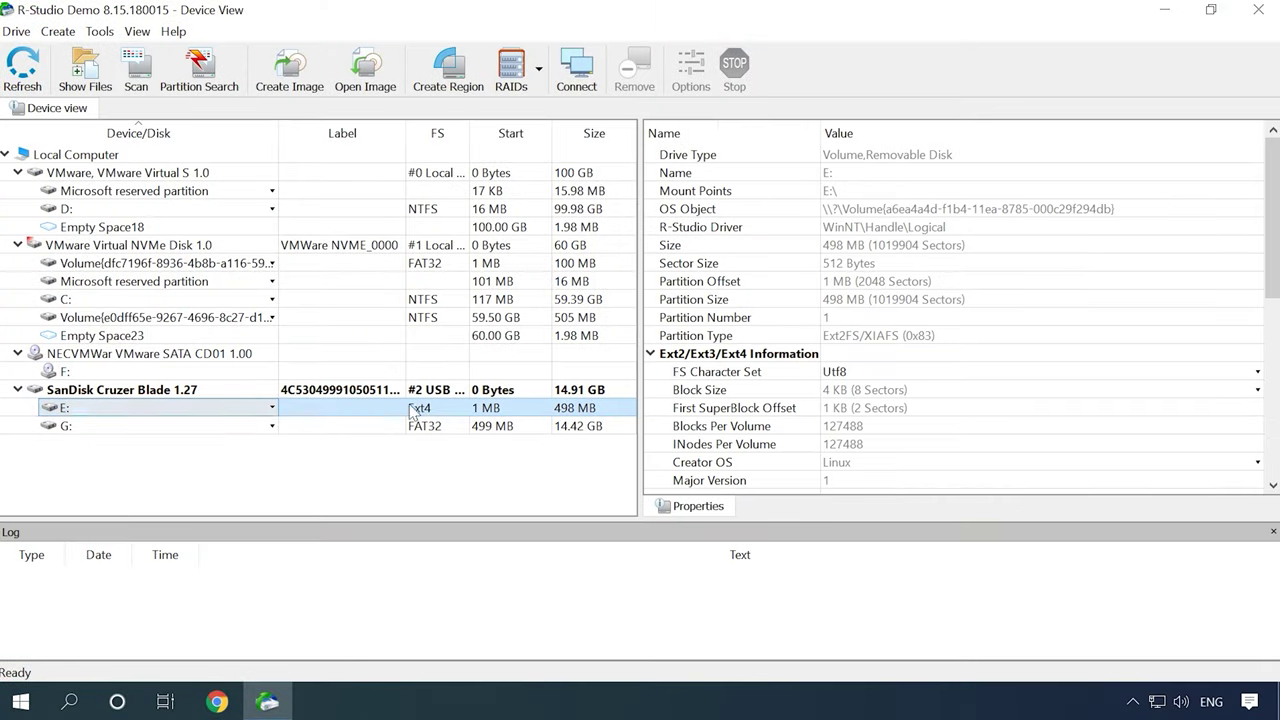
pyautogui.click(140, 72)
pyautogui.click(430, 232)
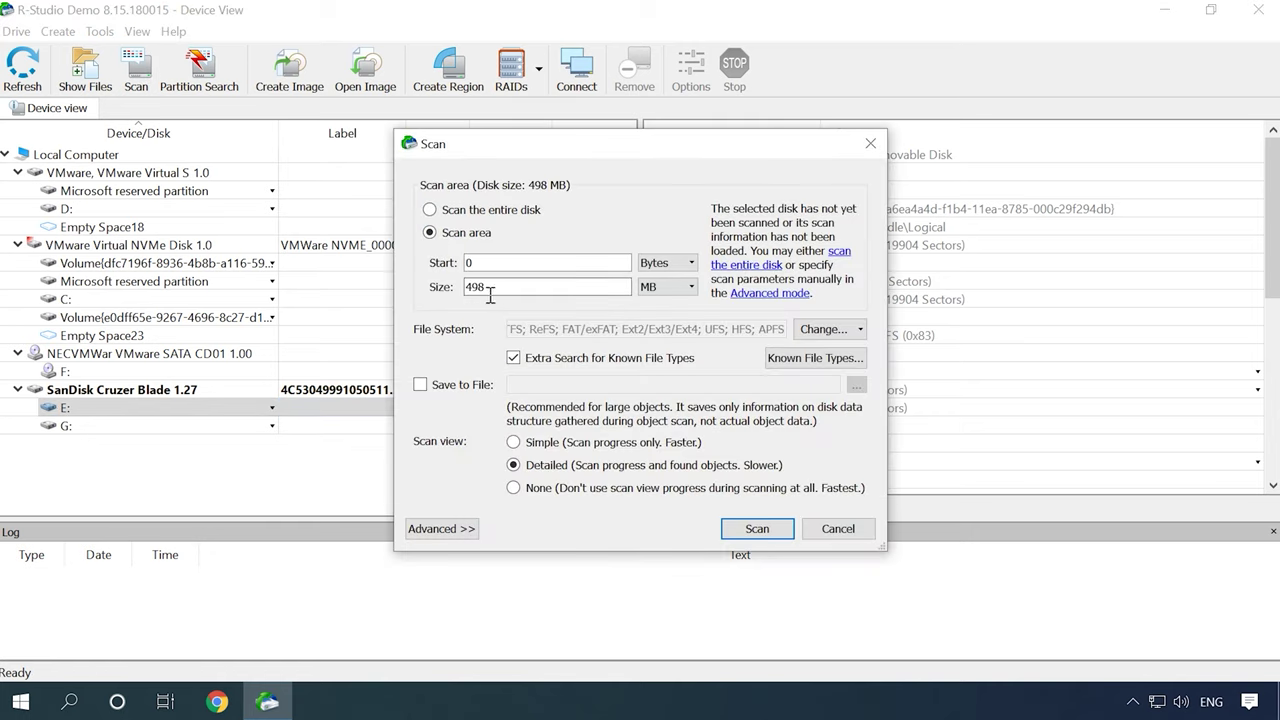
pyautogui.click(513, 359)
pyautogui.click(752, 387)
pyautogui.click(513, 442)
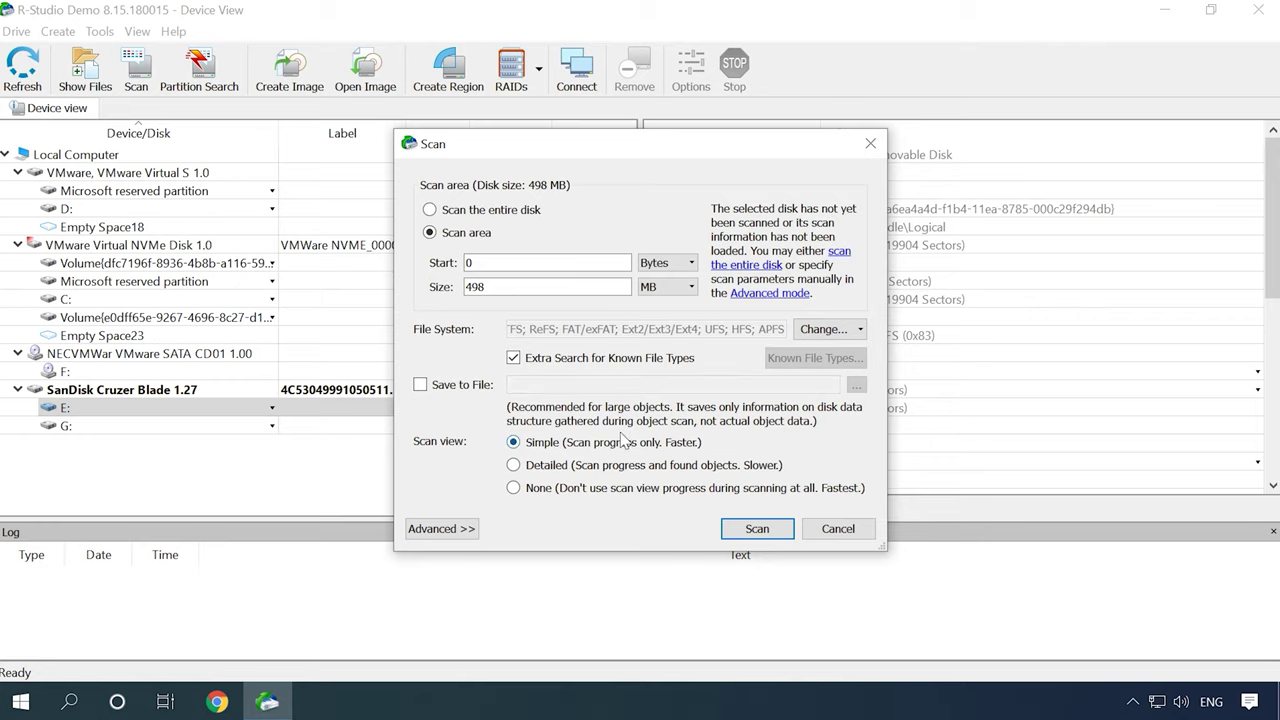
pyautogui.click(757, 529)
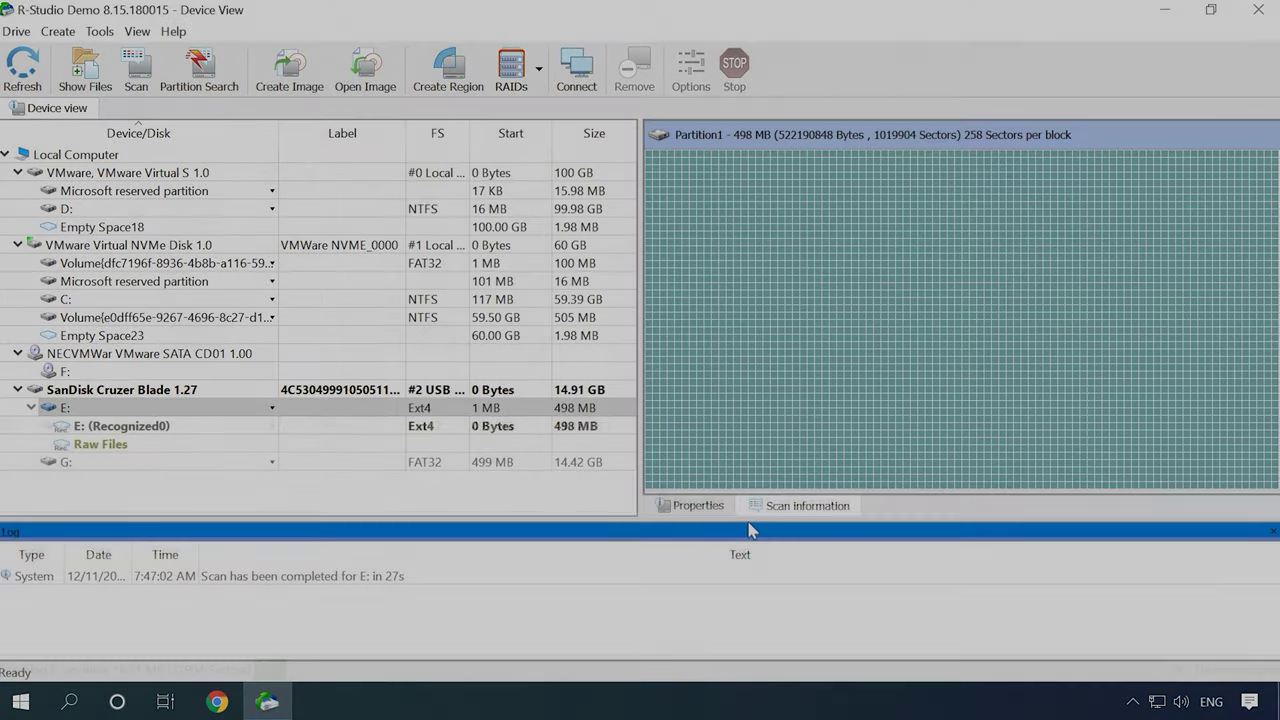
# Open the files of E: (Recognized0) and preview the images car-1300629_1280.png, car-984159_1920.jpg and car-race-438467_1920.jpg.
pyautogui.click(443, 428)
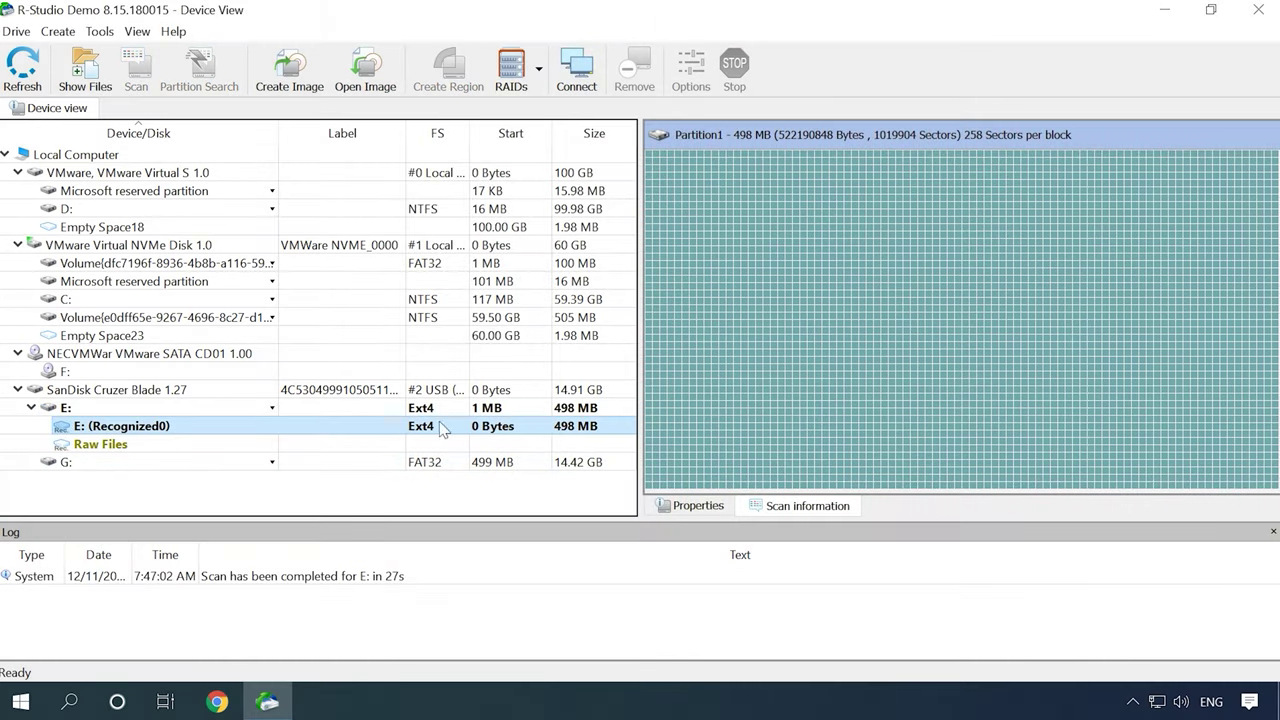
pyautogui.doubleClick(201, 428)
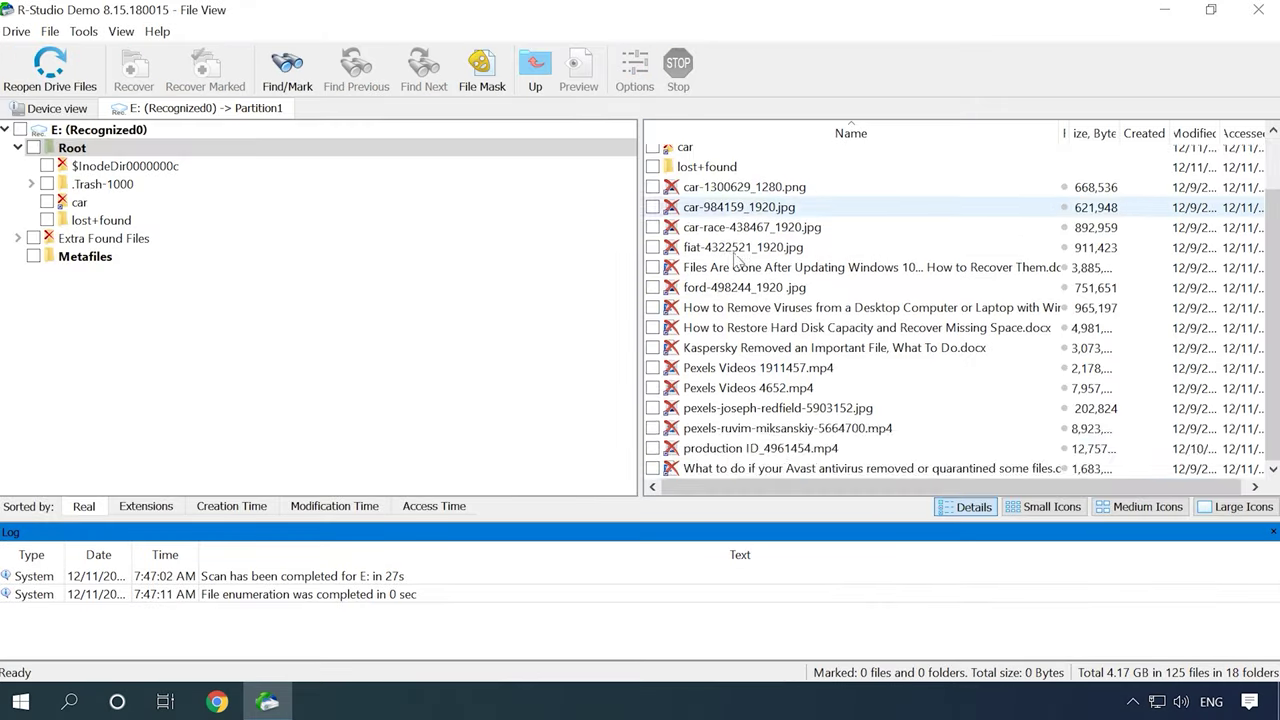
pyautogui.doubleClick(734, 237)
pyautogui.press('Escape')
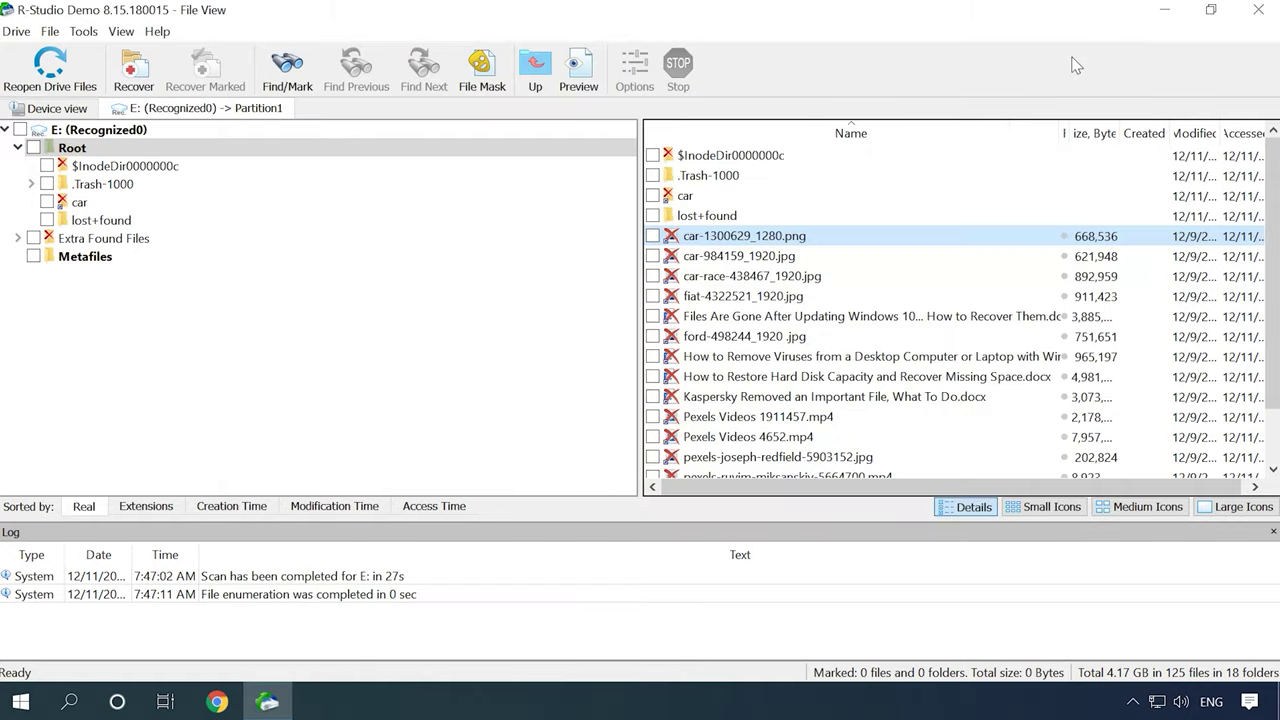
pyautogui.doubleClick(815, 256)
pyautogui.press('Escape')
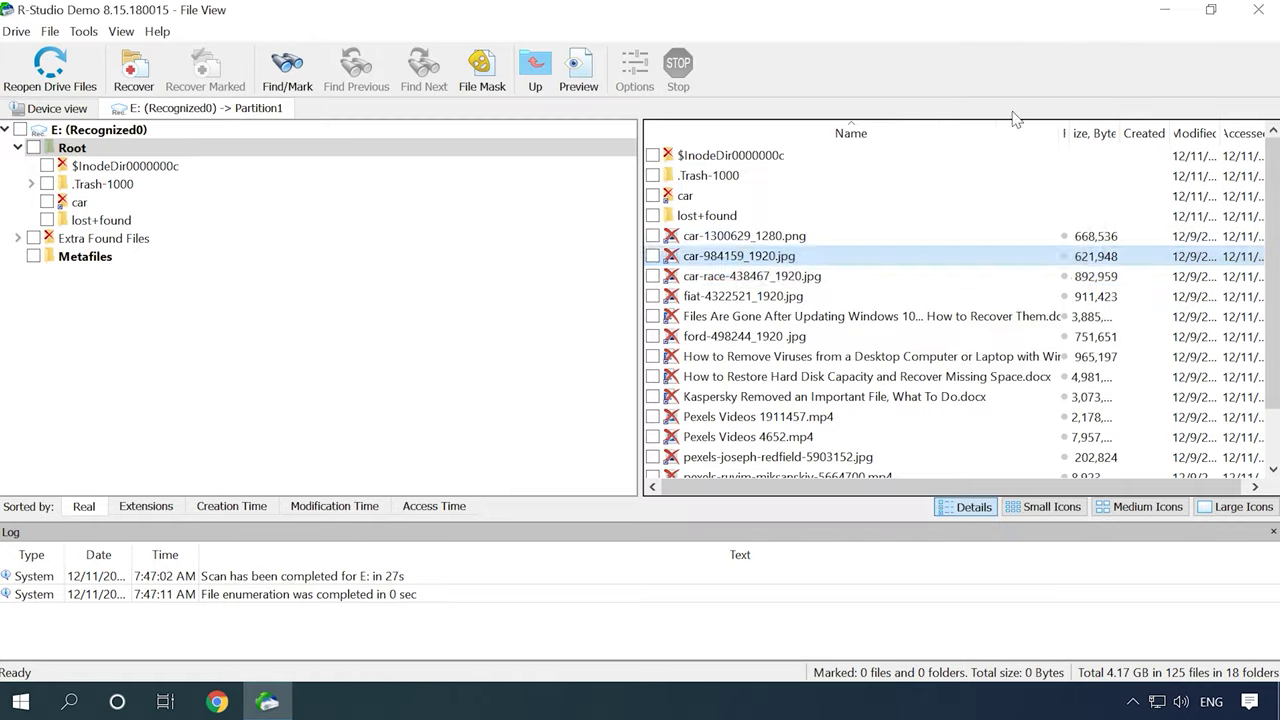
pyautogui.doubleClick(810, 276)
pyautogui.press('Escape')
# Preview the deleted documents about files gone after updating Windows 10, removing viruses, and restoring hard disk capacity.
pyautogui.doubleClick(795, 318)
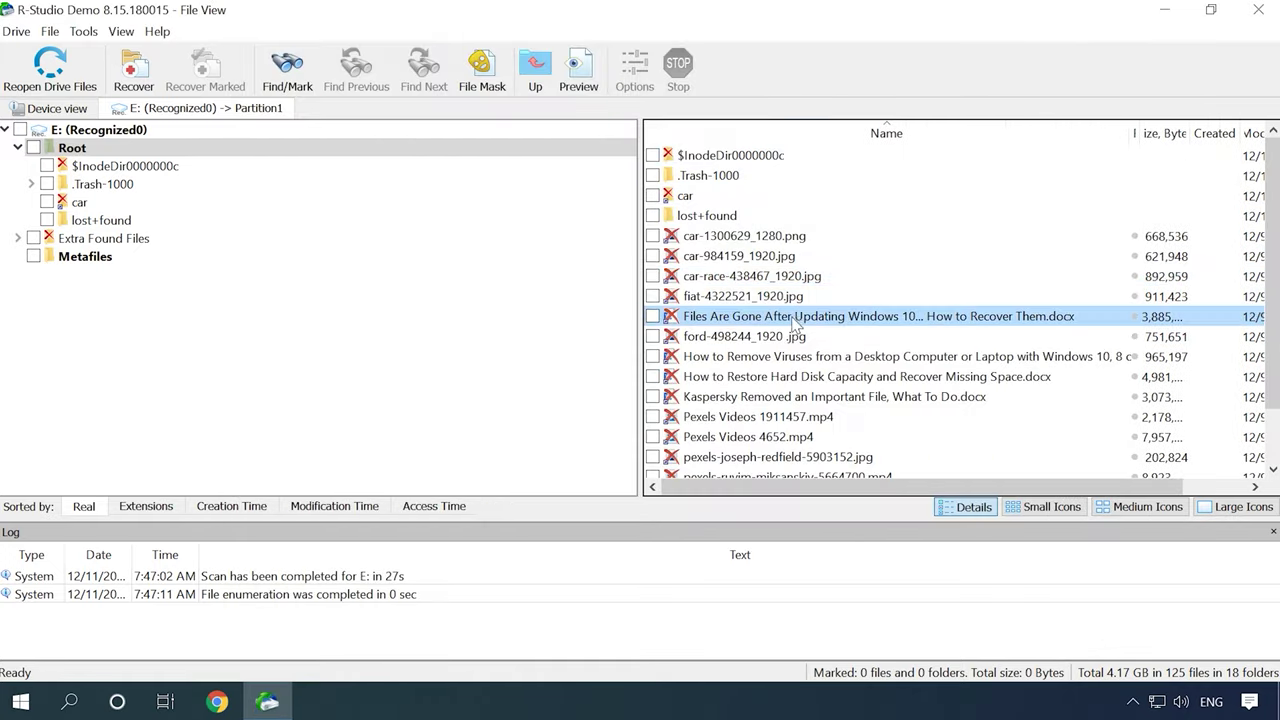
pyautogui.press('Escape')
pyautogui.doubleClick(858, 358)
pyautogui.press('Escape')
pyautogui.doubleClick(848, 378)
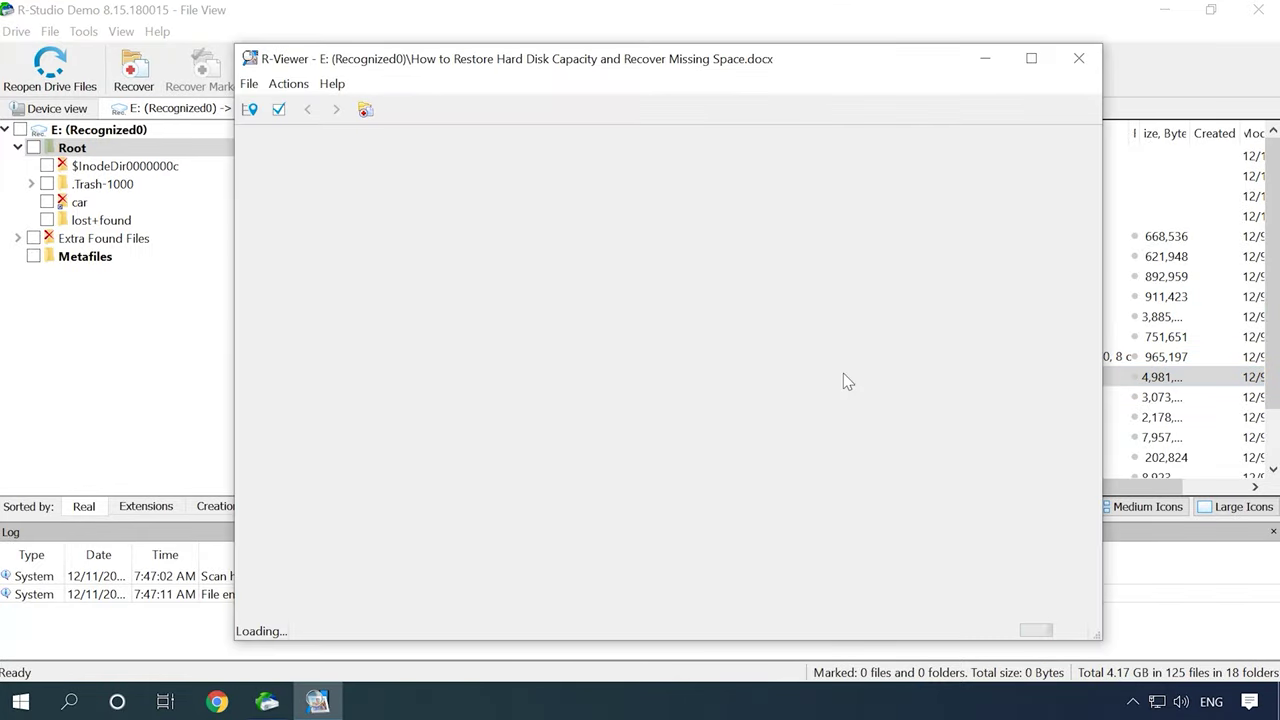
pyautogui.press('Escape')
# Scan partition E: again with the Detailed scan view, continuing without saving the existing scan information.
pyautogui.click(57, 108)
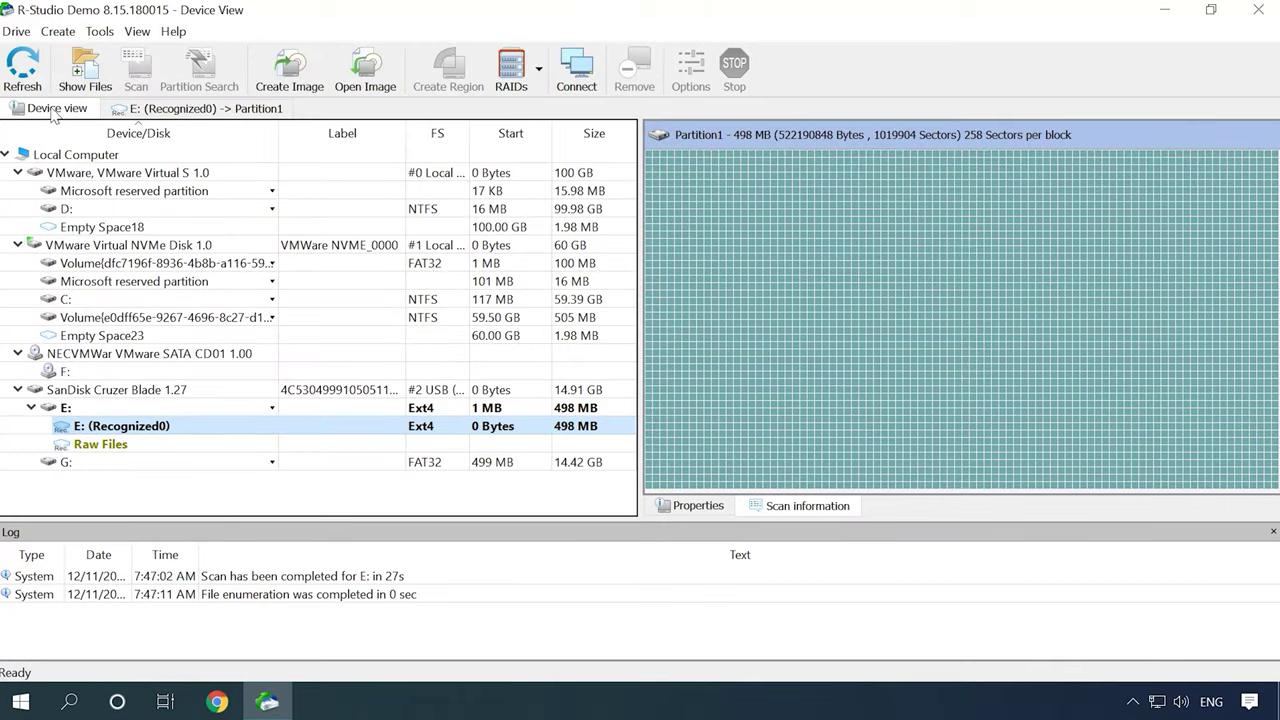
pyautogui.click(100, 407)
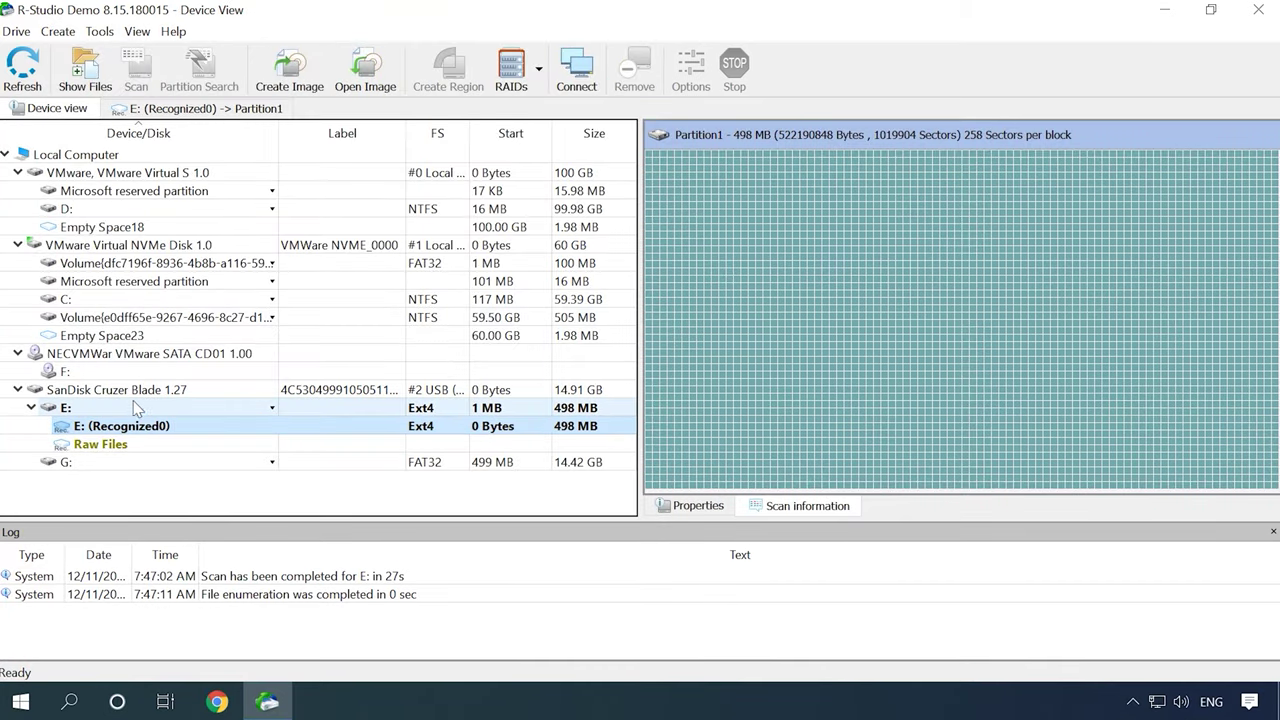
pyautogui.click(136, 70)
pyautogui.click(431, 220)
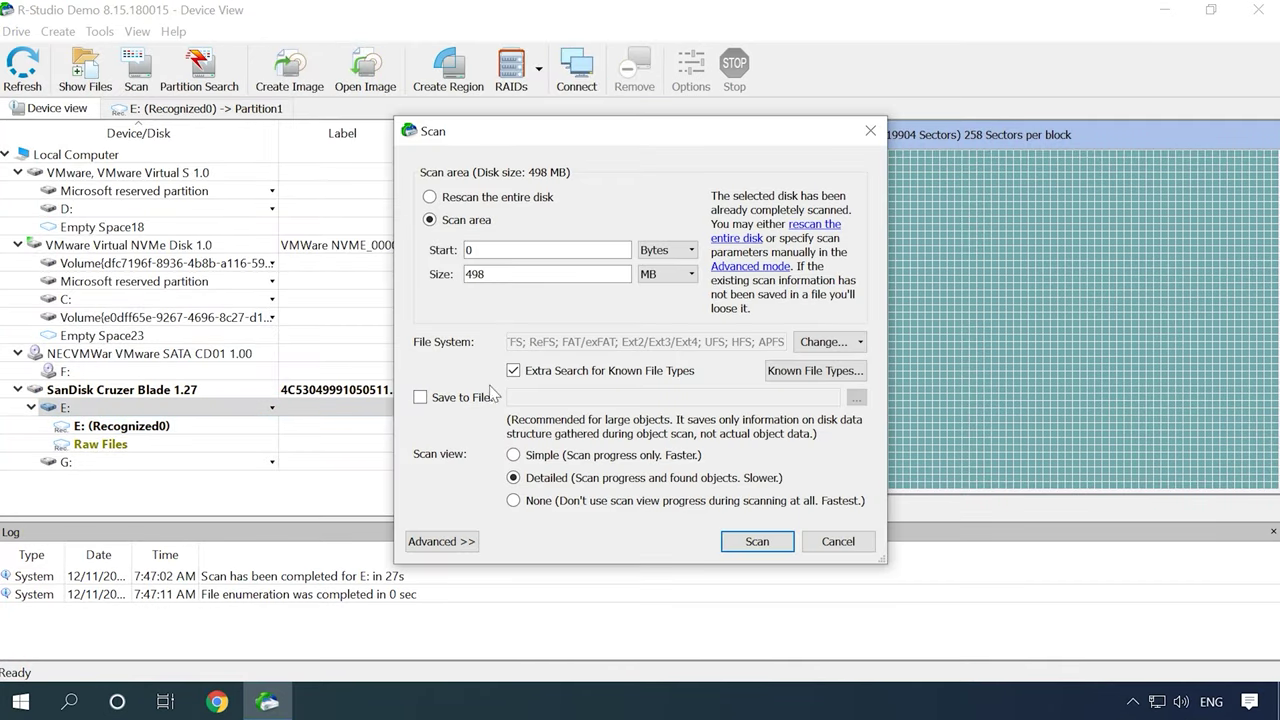
pyautogui.click(514, 478)
pyautogui.click(445, 541)
pyautogui.click(466, 542)
pyautogui.click(757, 541)
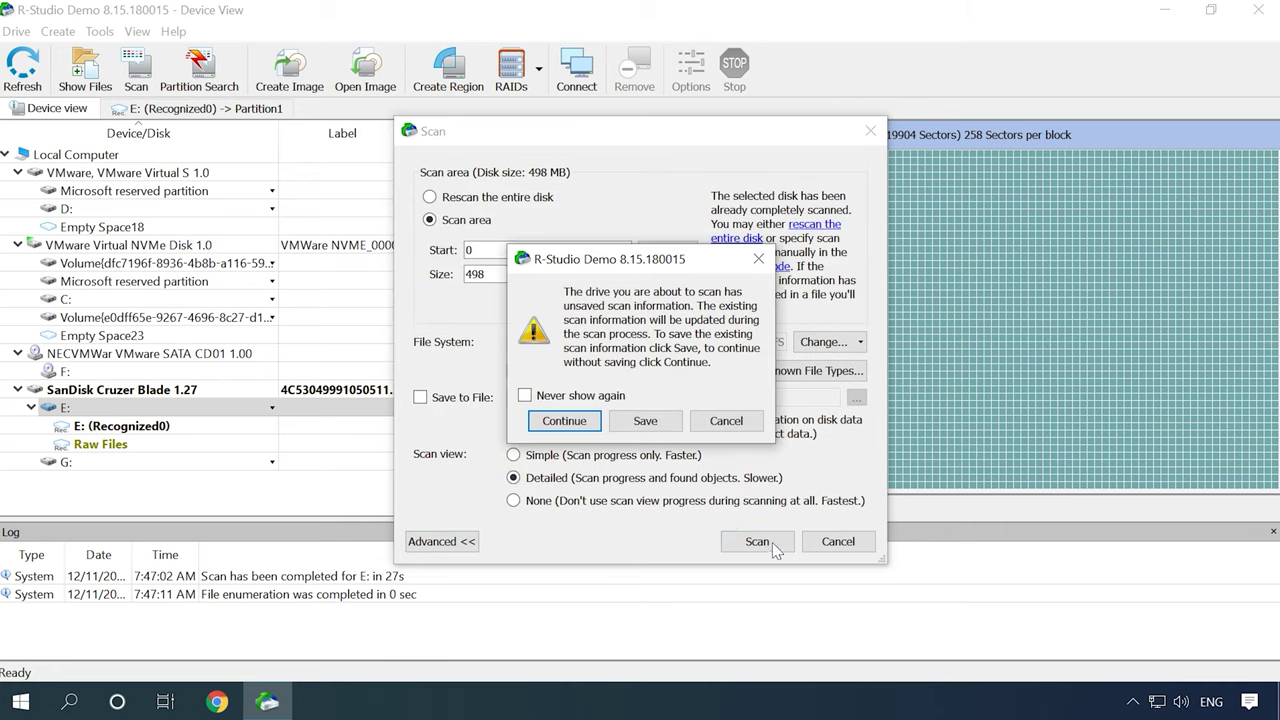
pyautogui.click(566, 417)
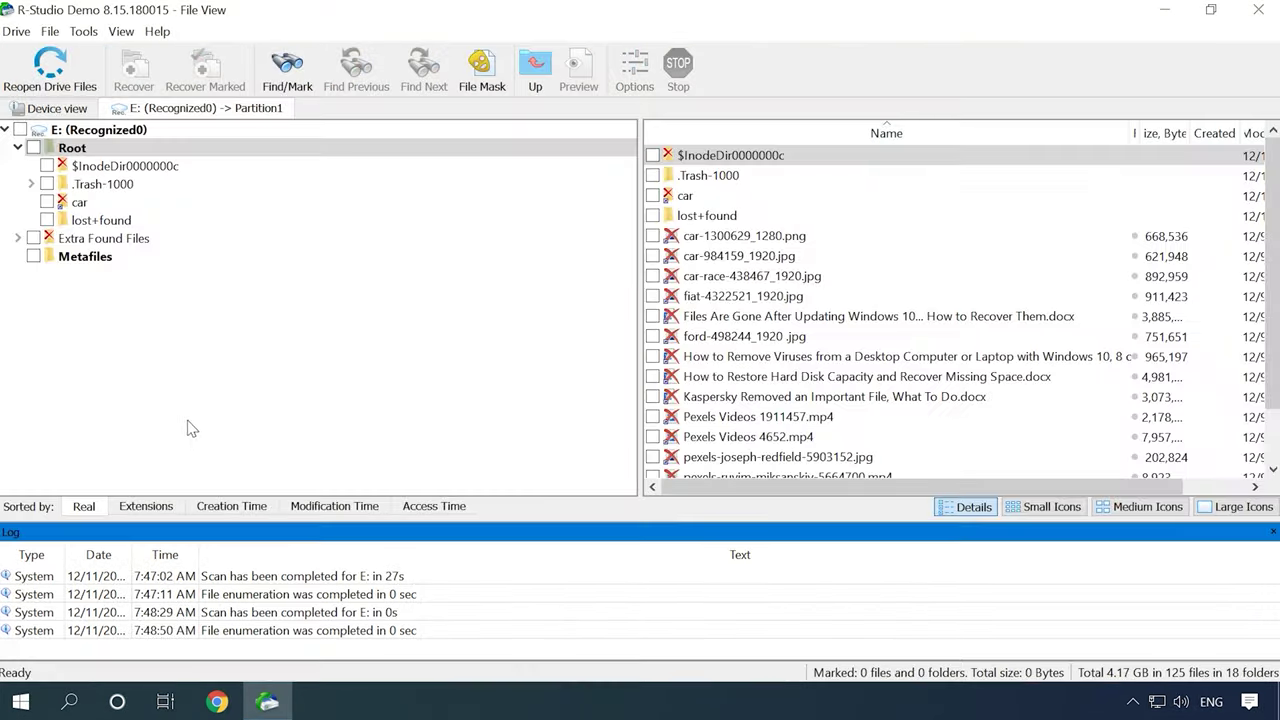
# Preview the rescanned images car-984159_1920.jpg and fiat-4322521_1920.jpg and the documents about missing files and hard disk capacity.
pyautogui.doubleClick(720, 256)
pyautogui.click(1080, 61)
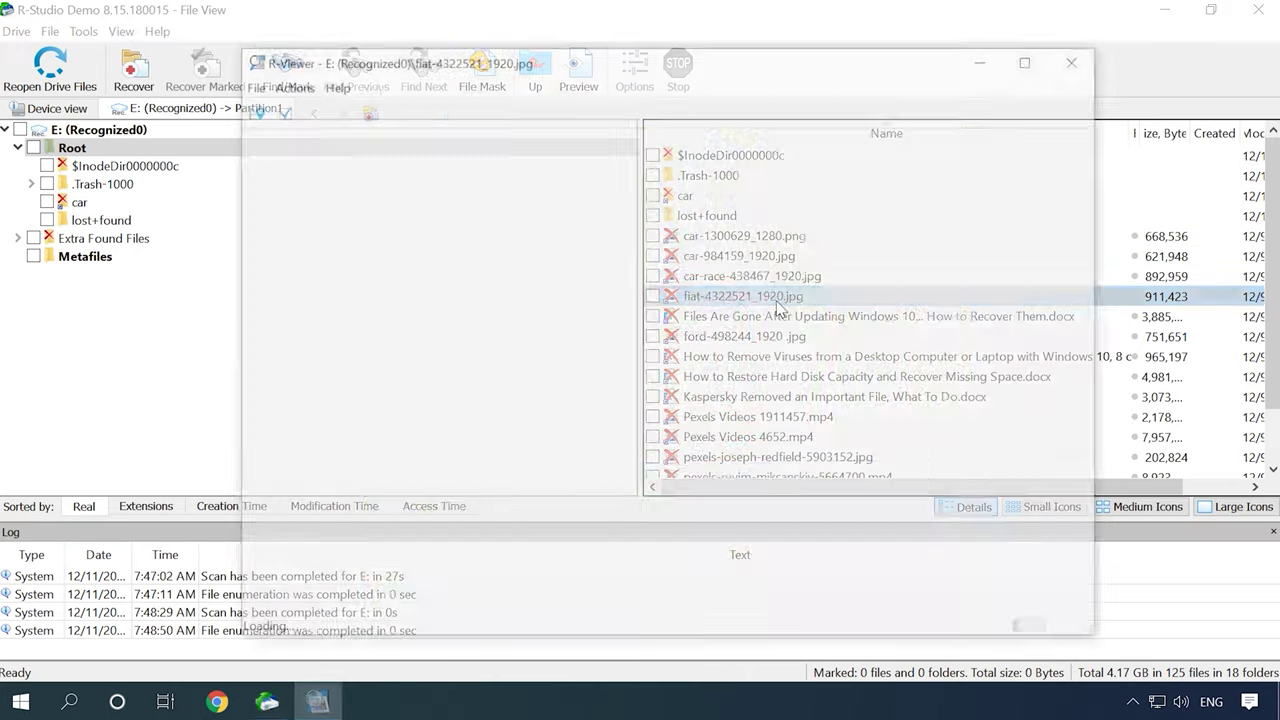
pyautogui.doubleClick(861, 316)
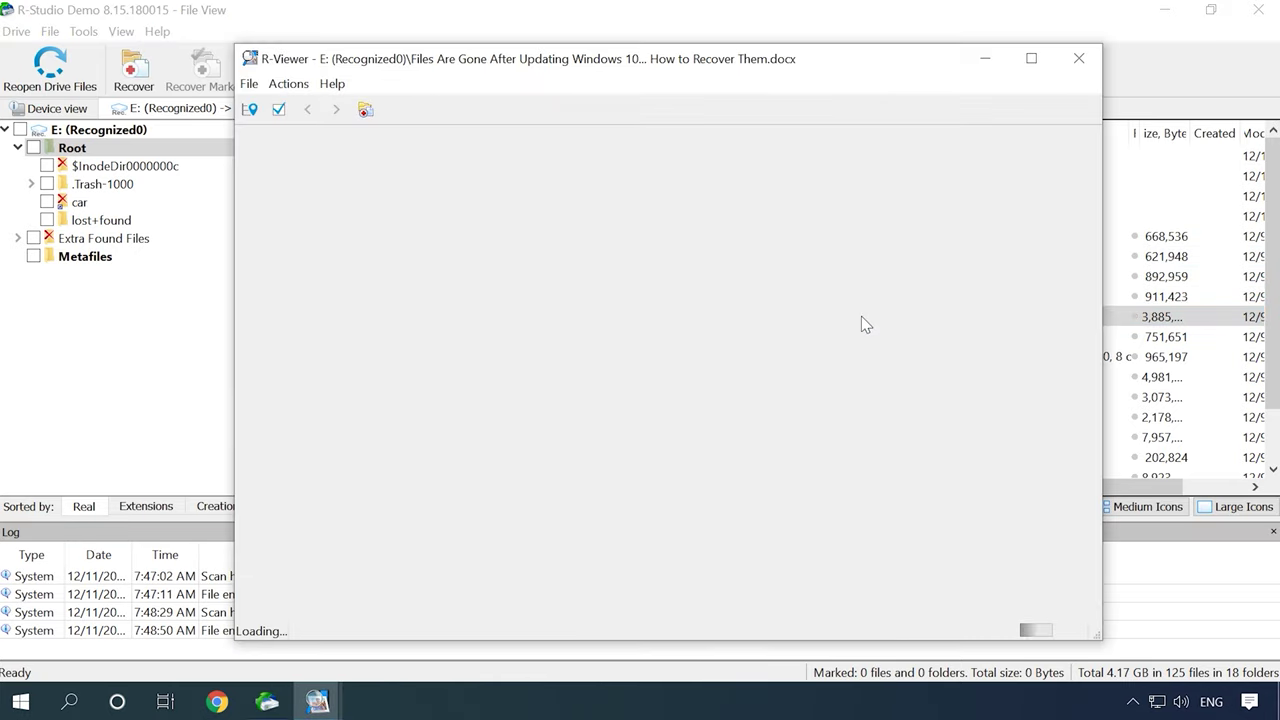
pyautogui.click(1079, 58)
pyautogui.doubleClick(832, 377)
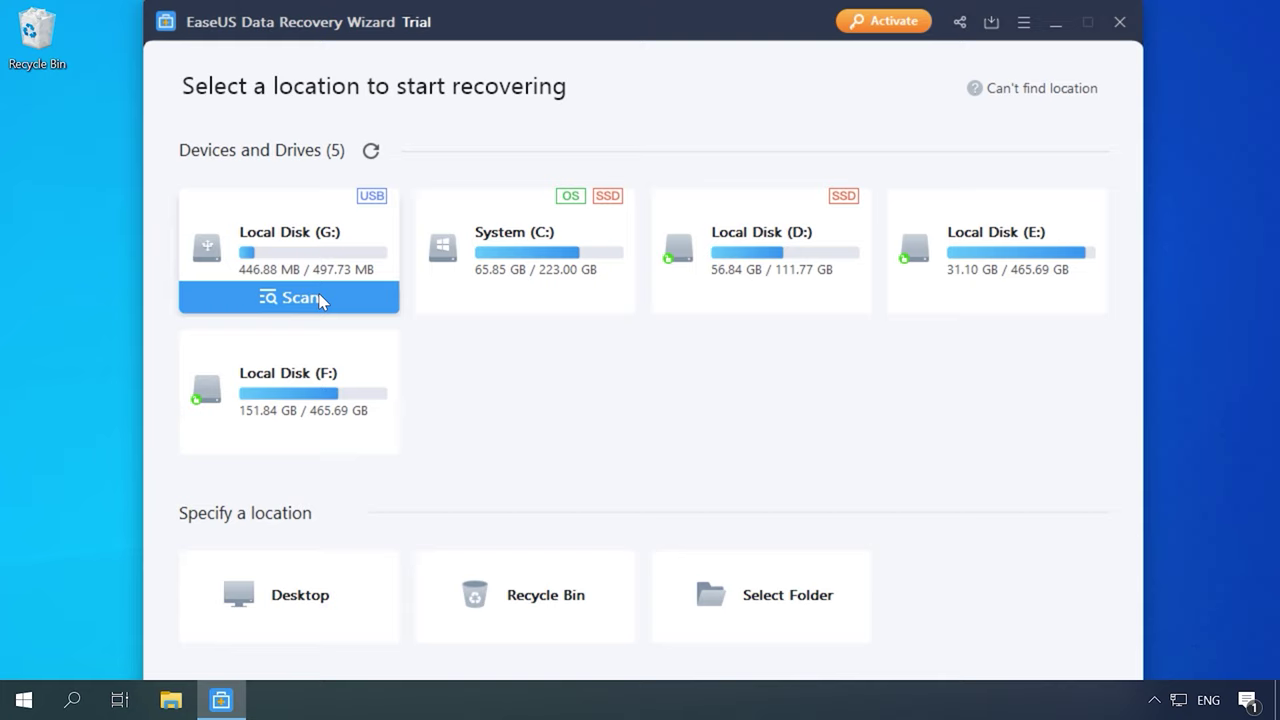
# In EaseUS Data Recovery Wizard, scan the USB drive Local Disk (G:) and maximize the window.
pyautogui.click(300, 298)
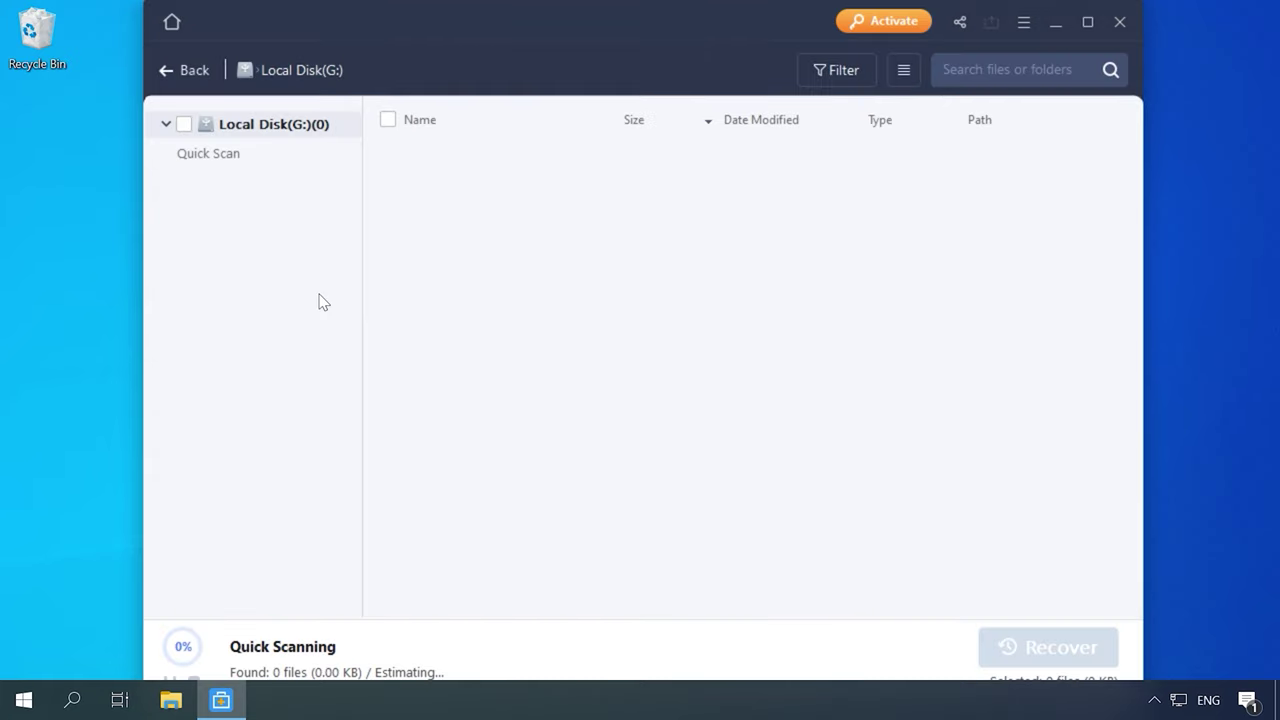
pyautogui.click(1090, 21)
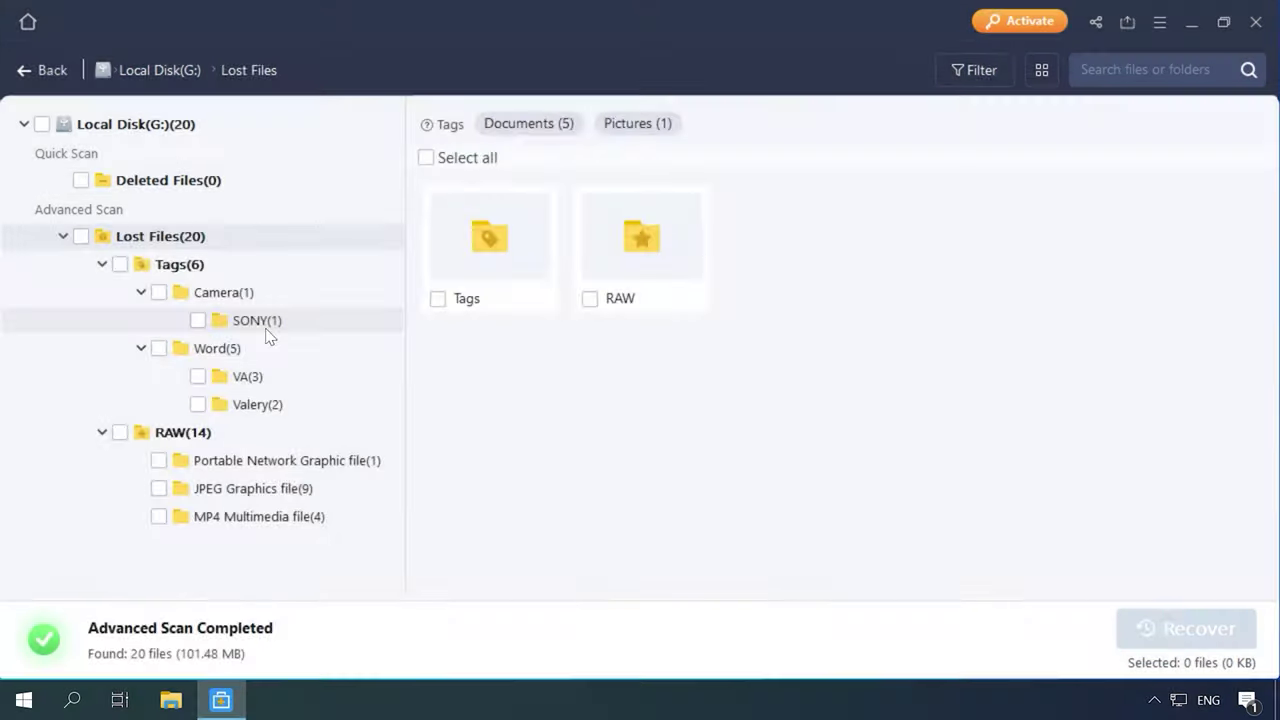
# Examine the lost files in the Camera, Word, PNG, JPEG and MP4 folders, and preview FILE5.JPG.
pyautogui.click(260, 326)
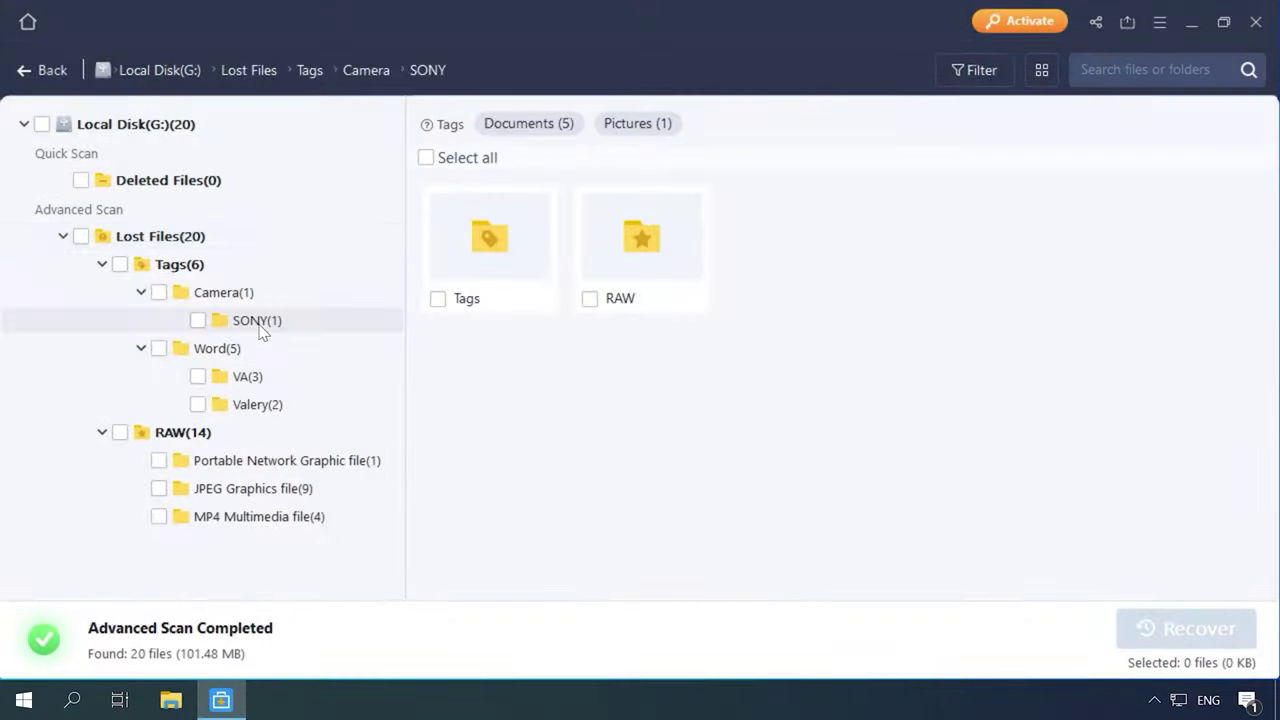
pyautogui.click(258, 379)
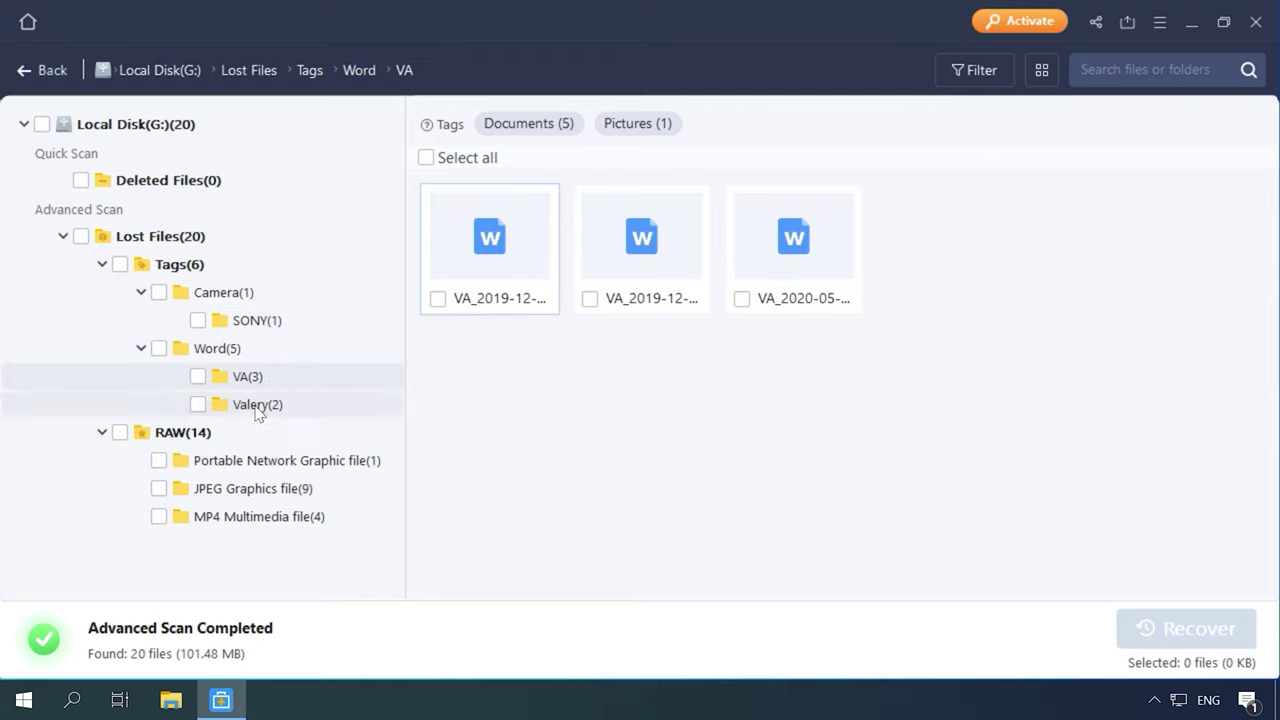
pyautogui.click(258, 410)
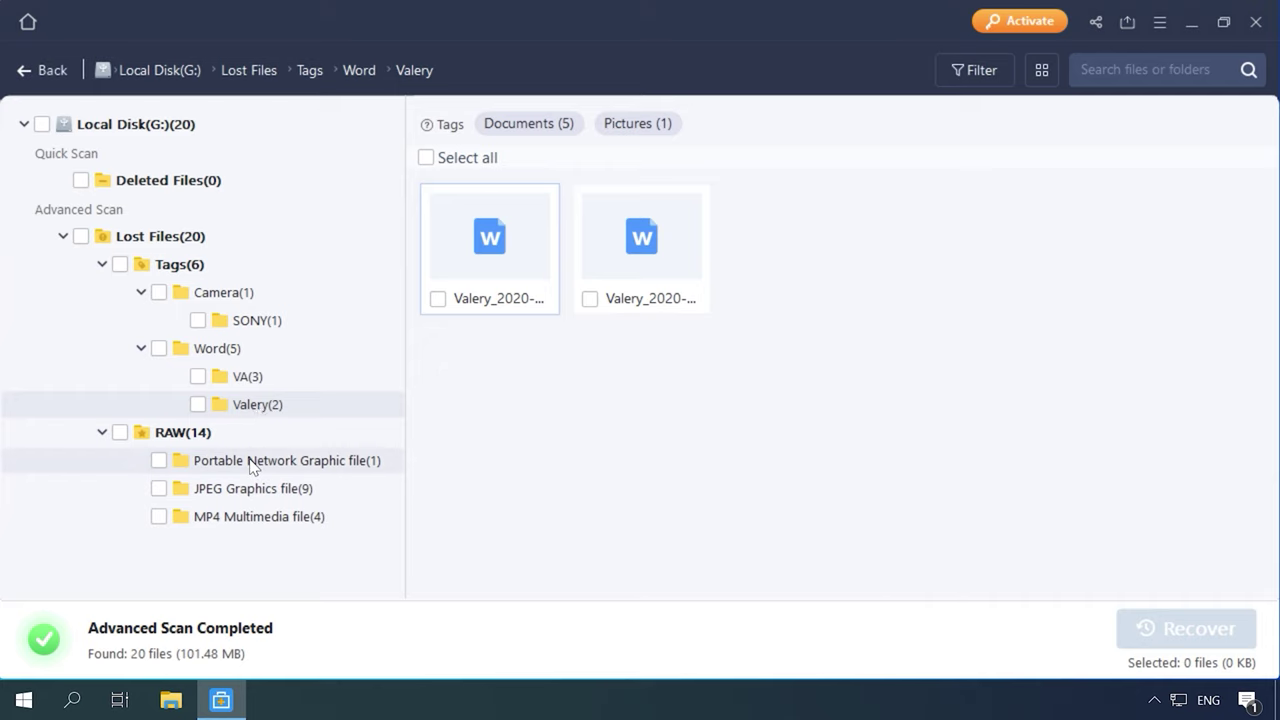
pyautogui.click(252, 465)
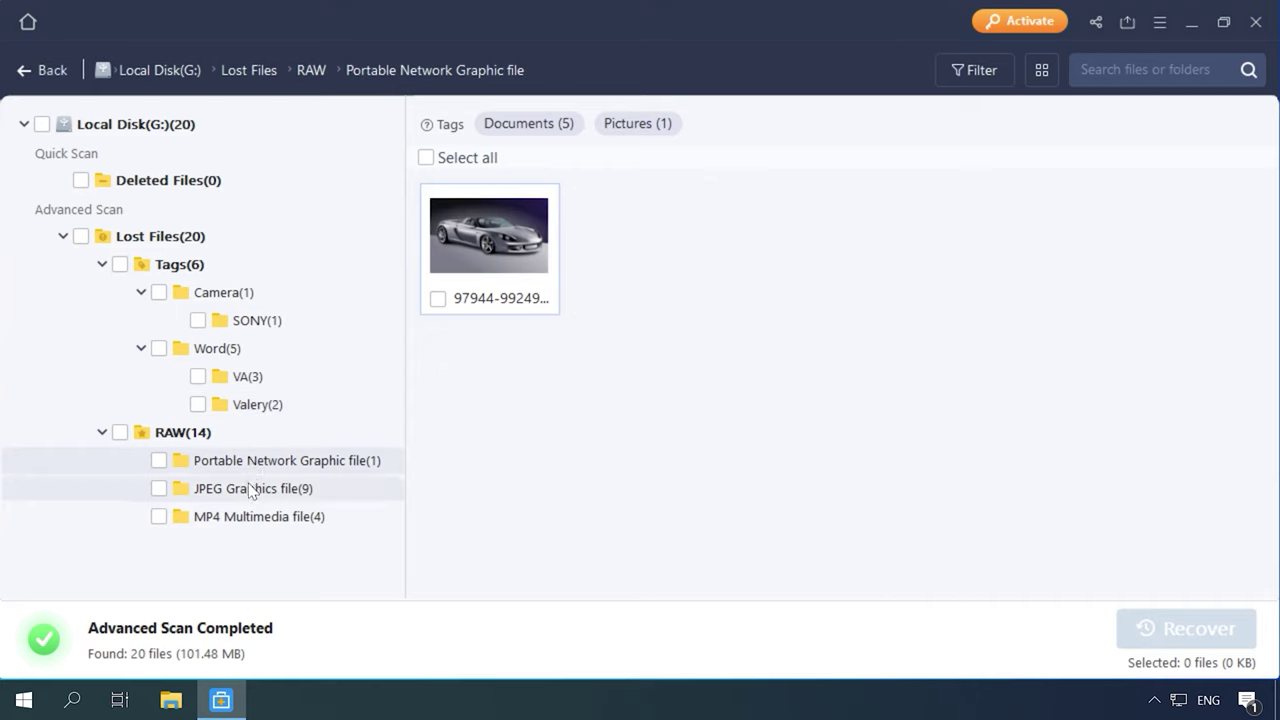
pyautogui.click(251, 488)
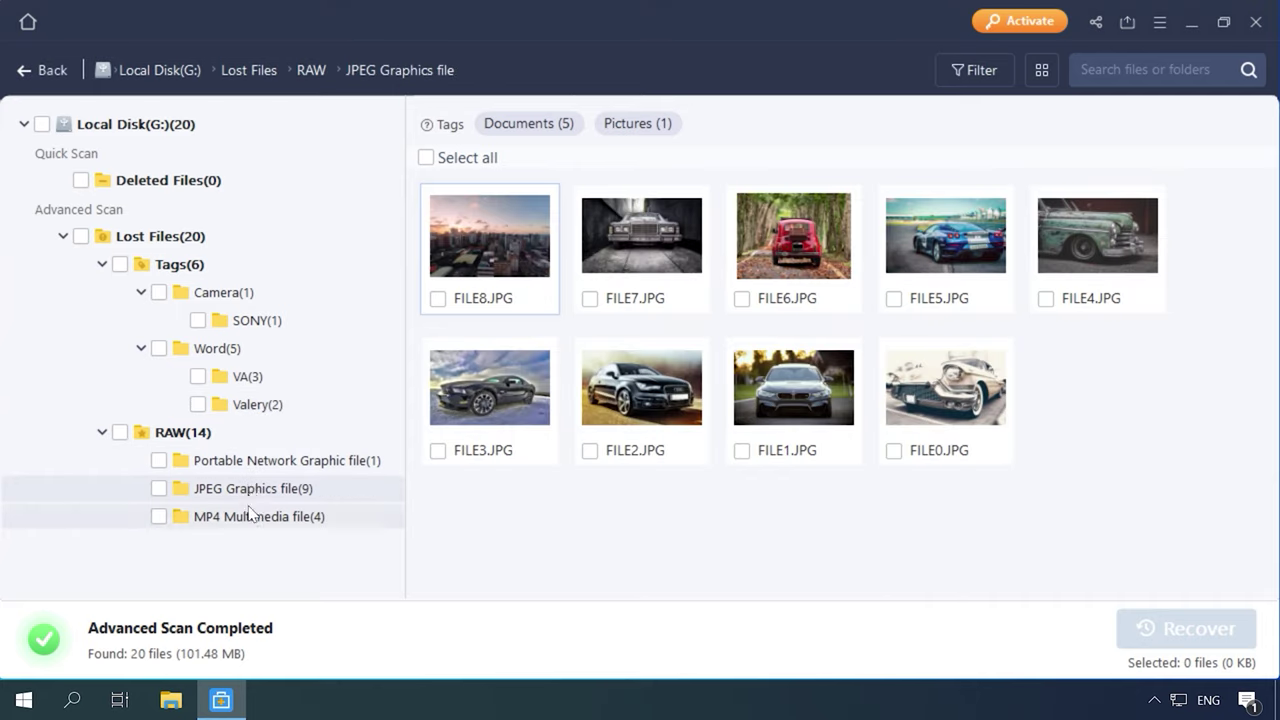
pyautogui.click(252, 517)
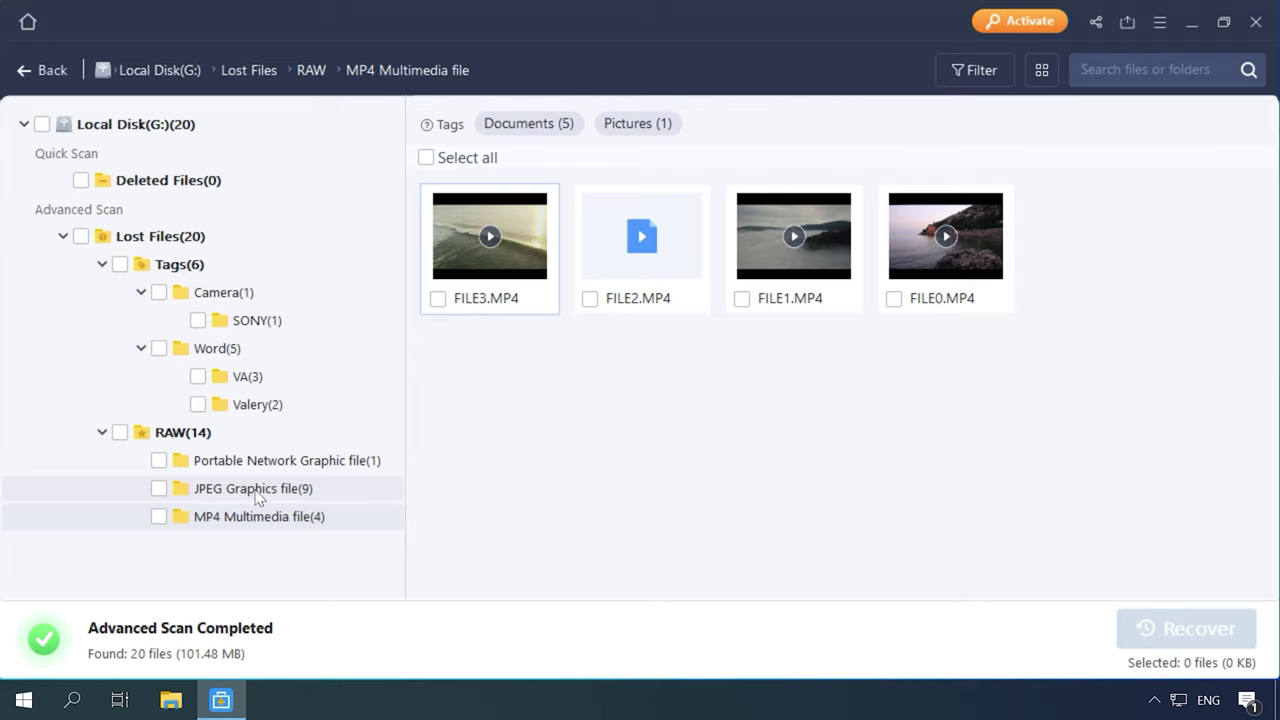
pyautogui.click(252, 490)
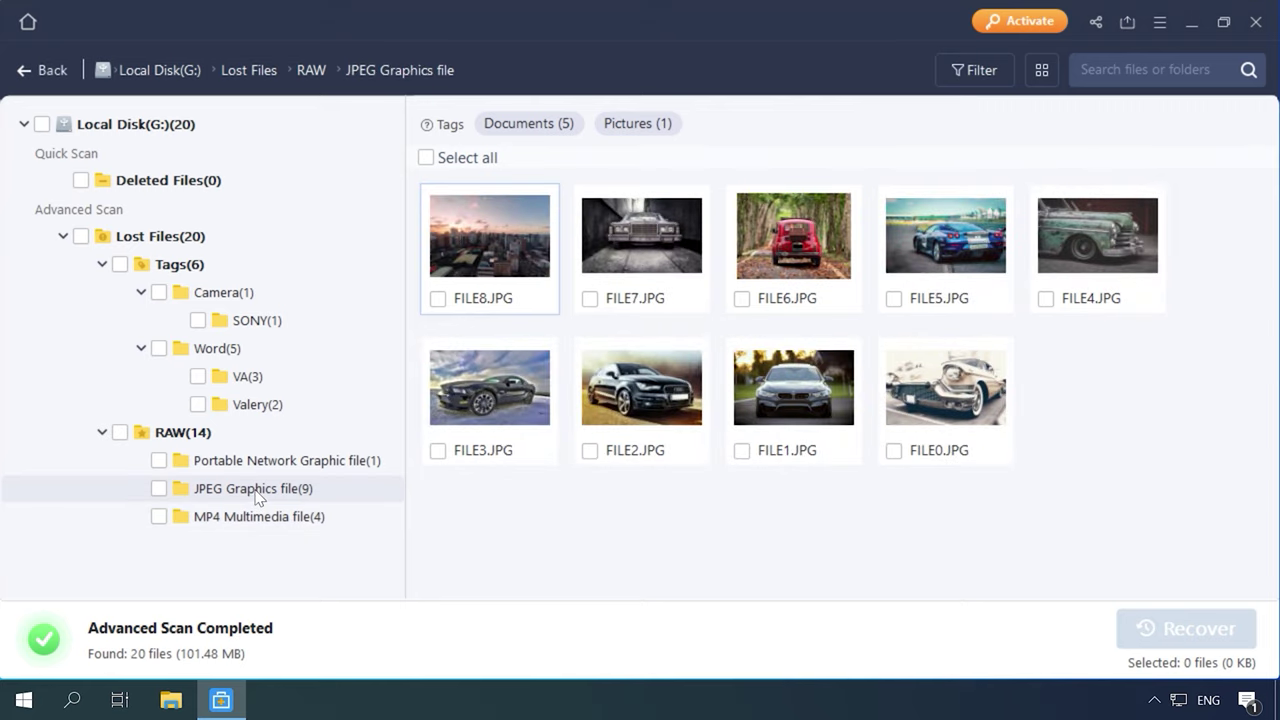
pyautogui.doubleClick(946, 242)
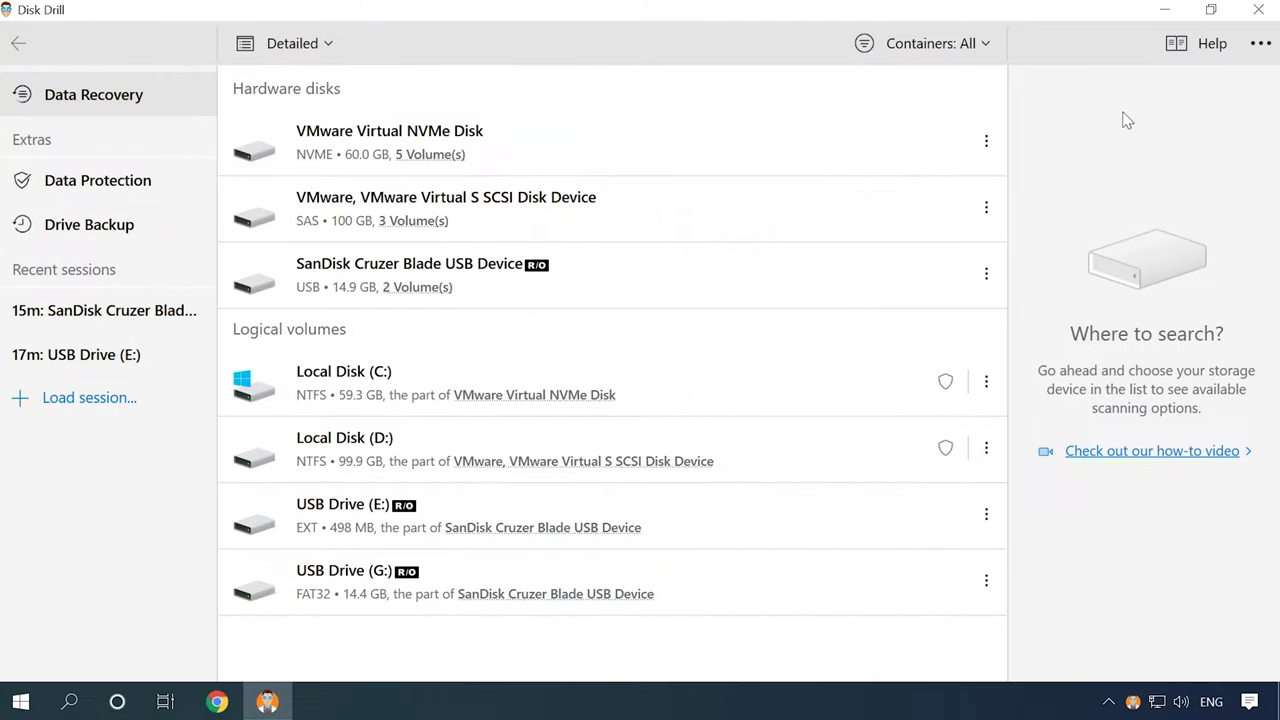
# In Disk Drill, run a Deep Scan of the SanDisk Cruzer Blade USB Device and open the found items for review.
pyautogui.click(814, 269)
pyautogui.click(355, 512)
pyautogui.click(499, 270)
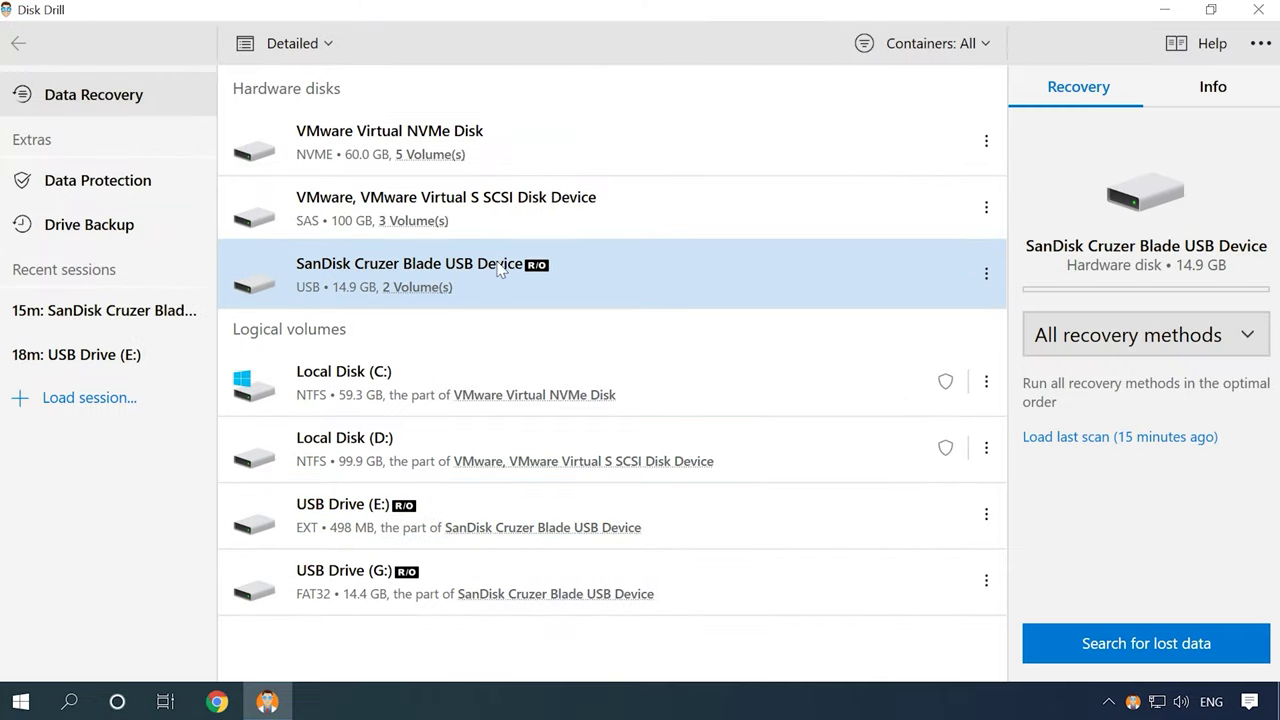
pyautogui.click(1245, 336)
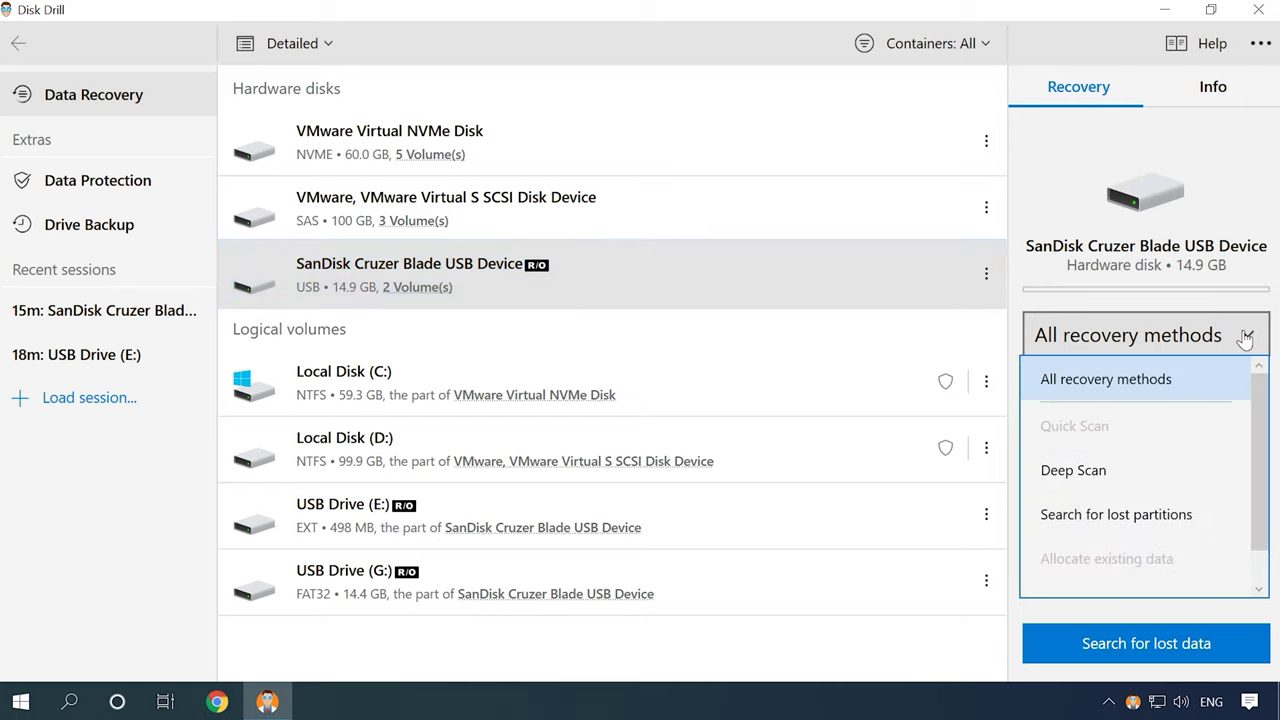
pyautogui.click(1090, 471)
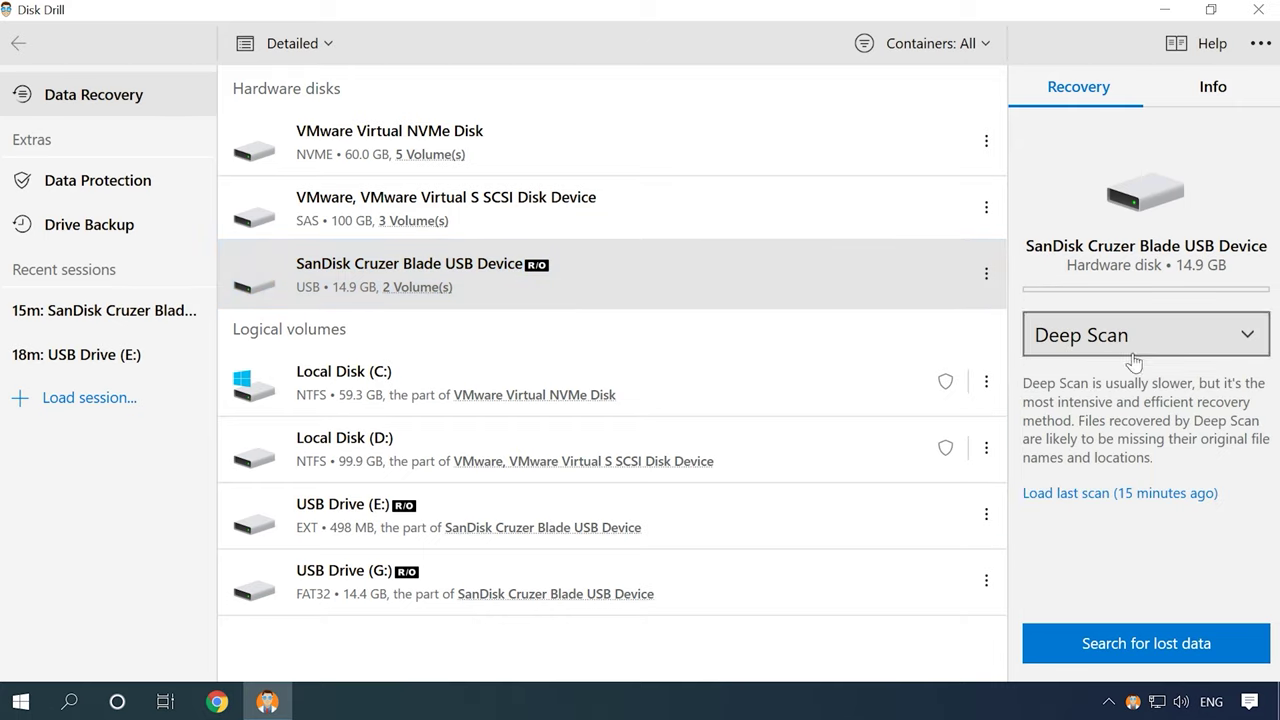
pyautogui.click(1150, 645)
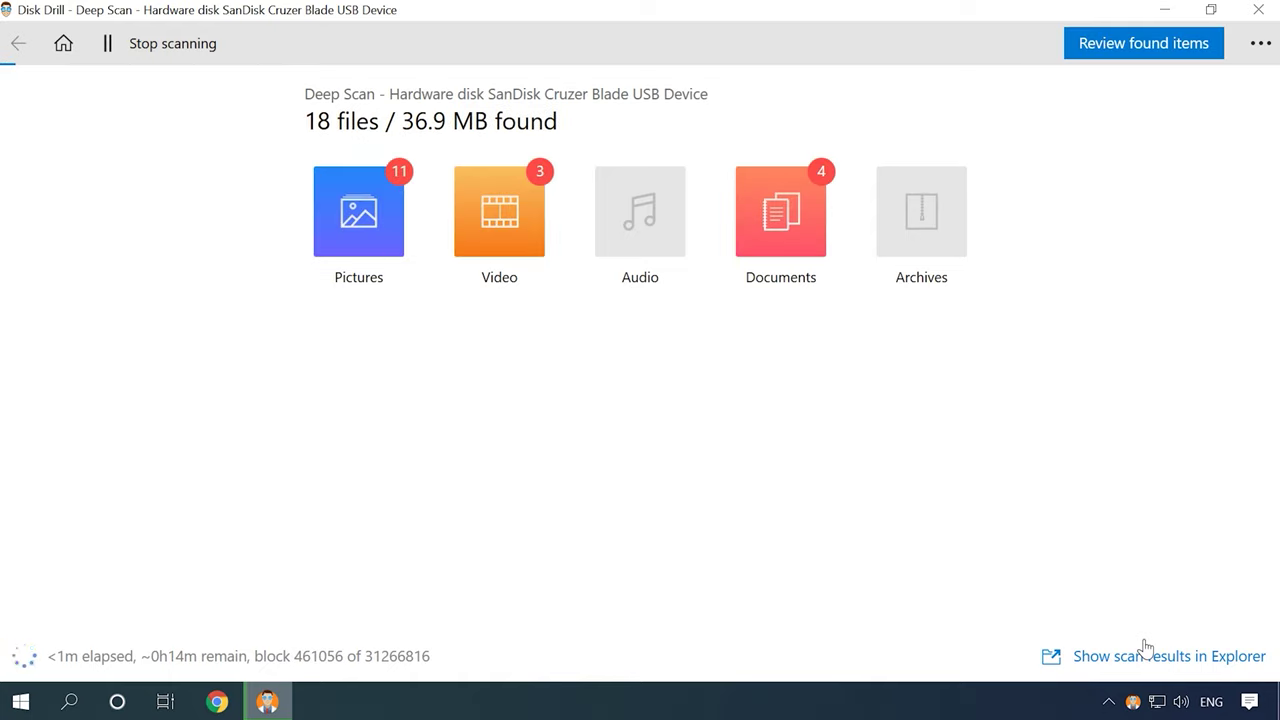
pyautogui.click(1143, 43)
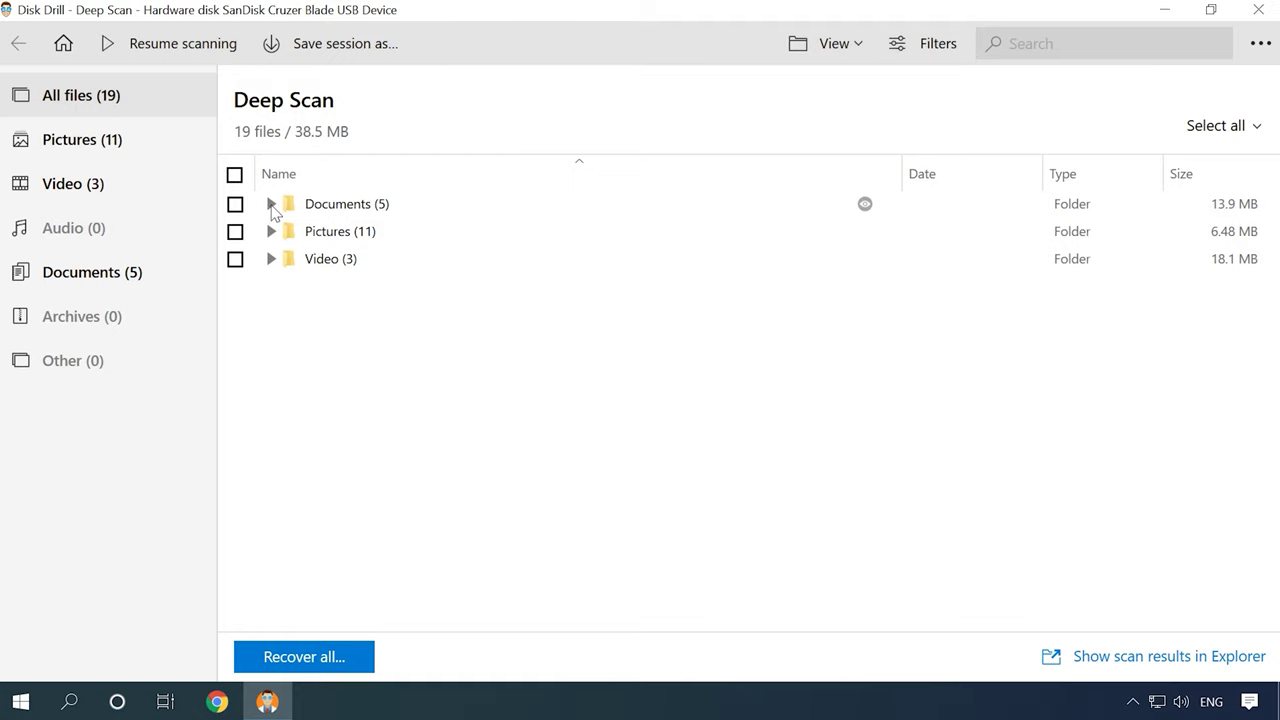
# Expand the Documents, Pictures and Video folders and examine the found docx, jpg, png and mp4 files.
pyautogui.click(270, 203)
pyautogui.click(281, 231)
pyautogui.click(270, 259)
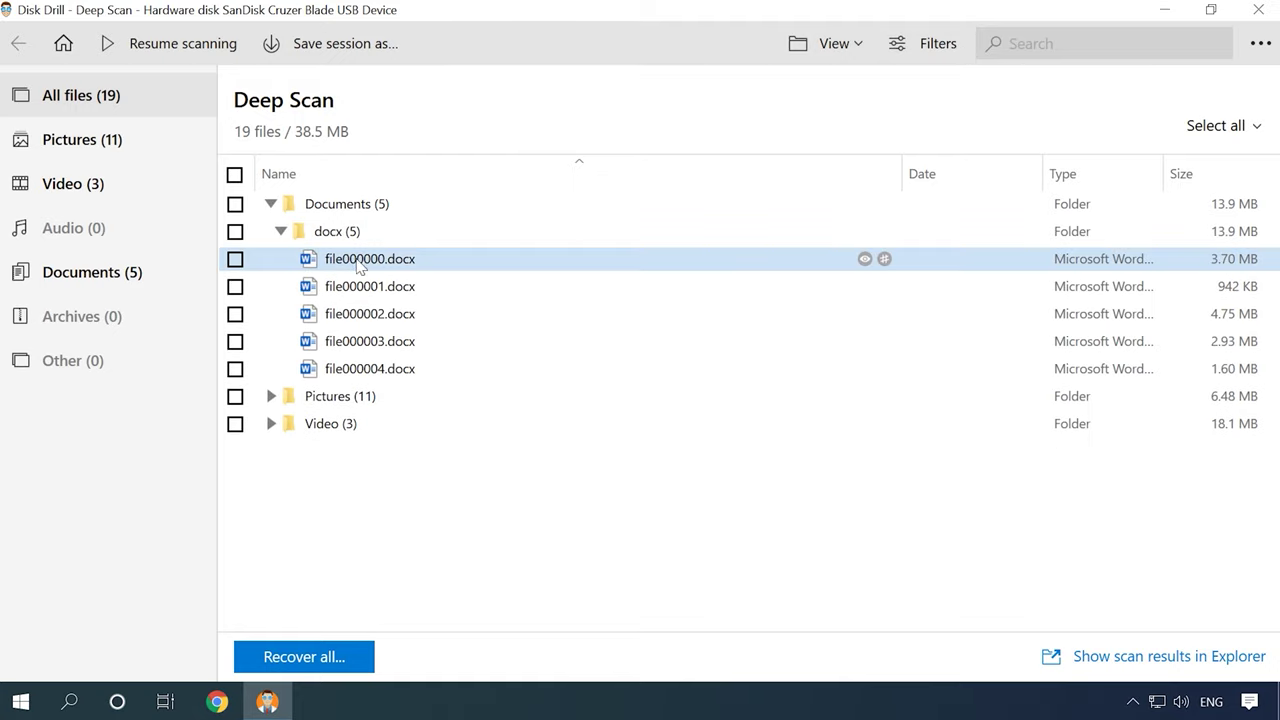
pyautogui.click(270, 396)
pyautogui.click(270, 479)
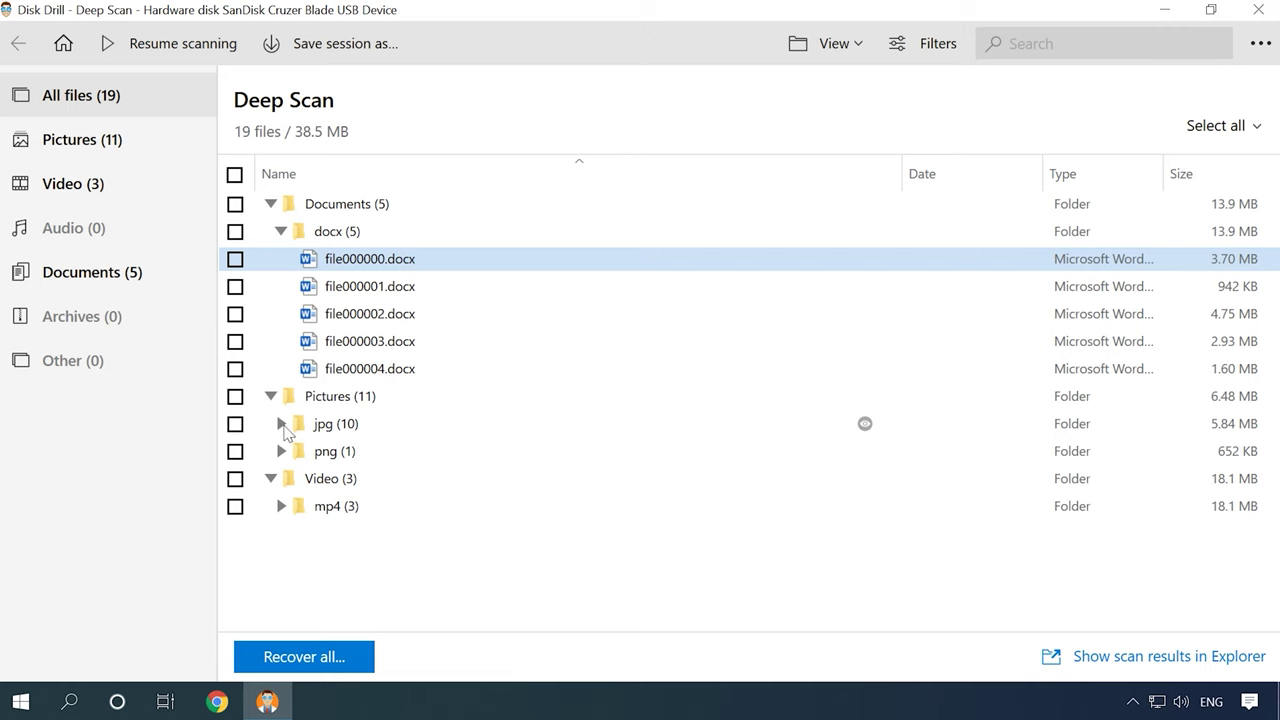
pyautogui.click(281, 423)
pyautogui.scroll(-3, 305, 452)
pyautogui.click(281, 589)
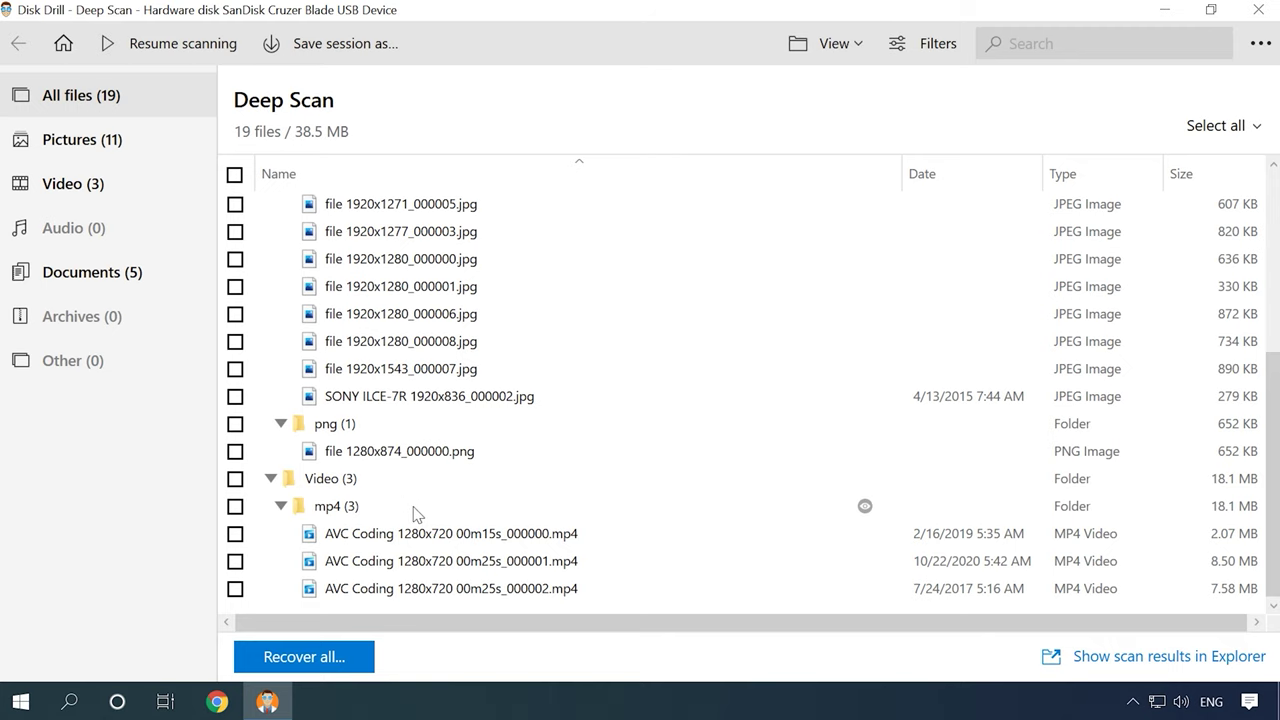
pyautogui.scroll(4, 450, 450)
pyautogui.scroll(-3, 470, 340)
# Preview the images file 1920x1271_000004.jpg, file 1920x1280_000000.jpg, file 1920x1280_000008.jpg and file 1280x874_000000.png.
pyautogui.click(430, 233)
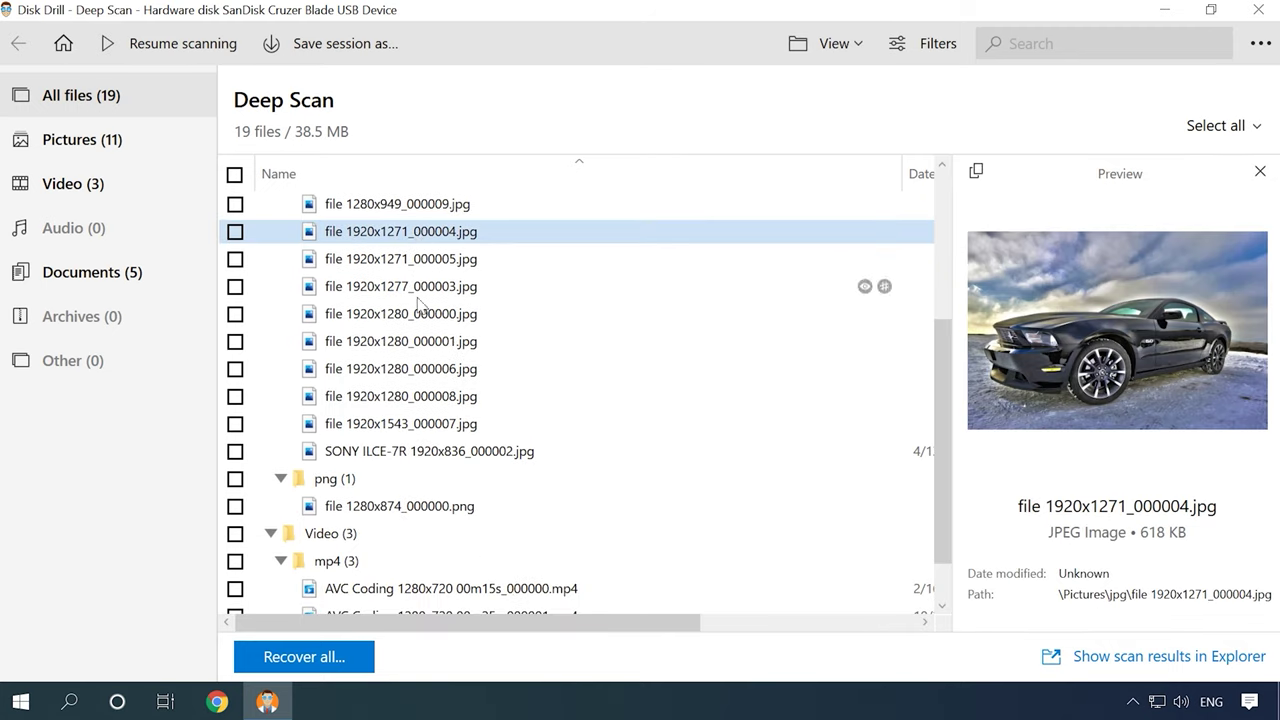
pyautogui.click(420, 314)
pyautogui.click(418, 396)
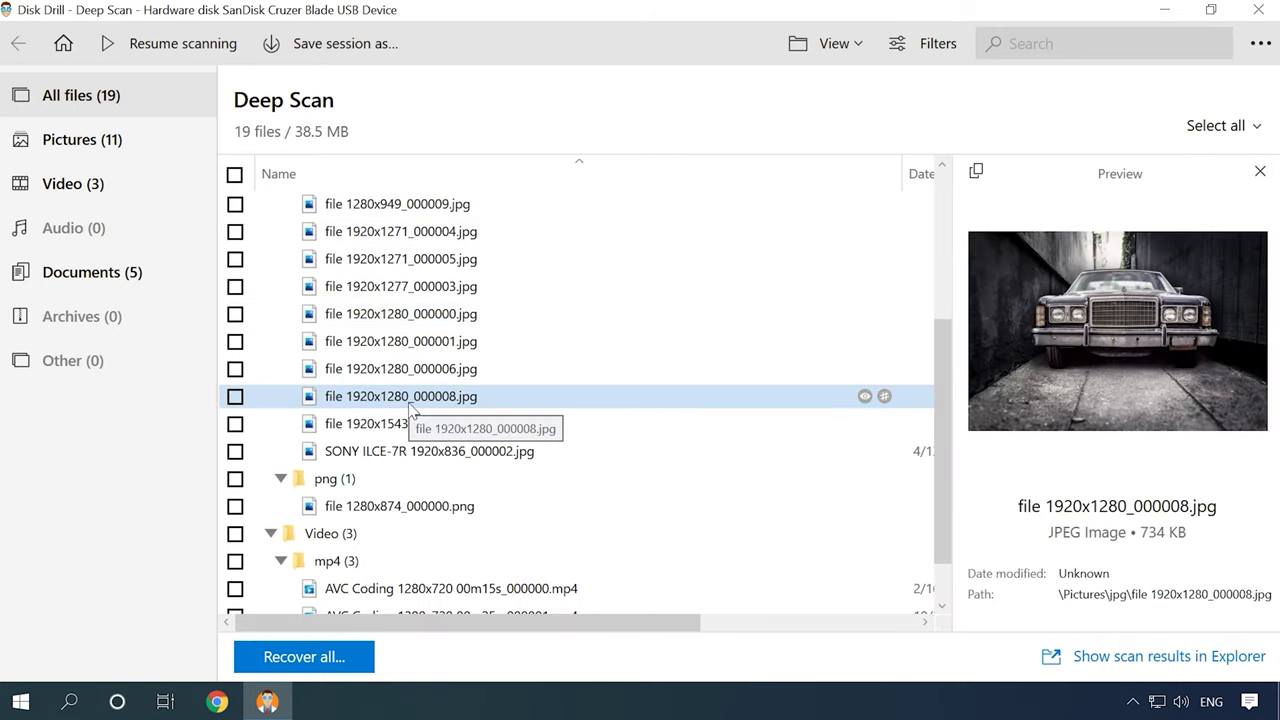
pyautogui.scroll(-1, 410, 420)
pyautogui.click(410, 452)
# Preview the three AVC Coding 1280x720 videos in the mp4 folder and play the 00m25s_000002.mp4 one.
pyautogui.click(402, 533)
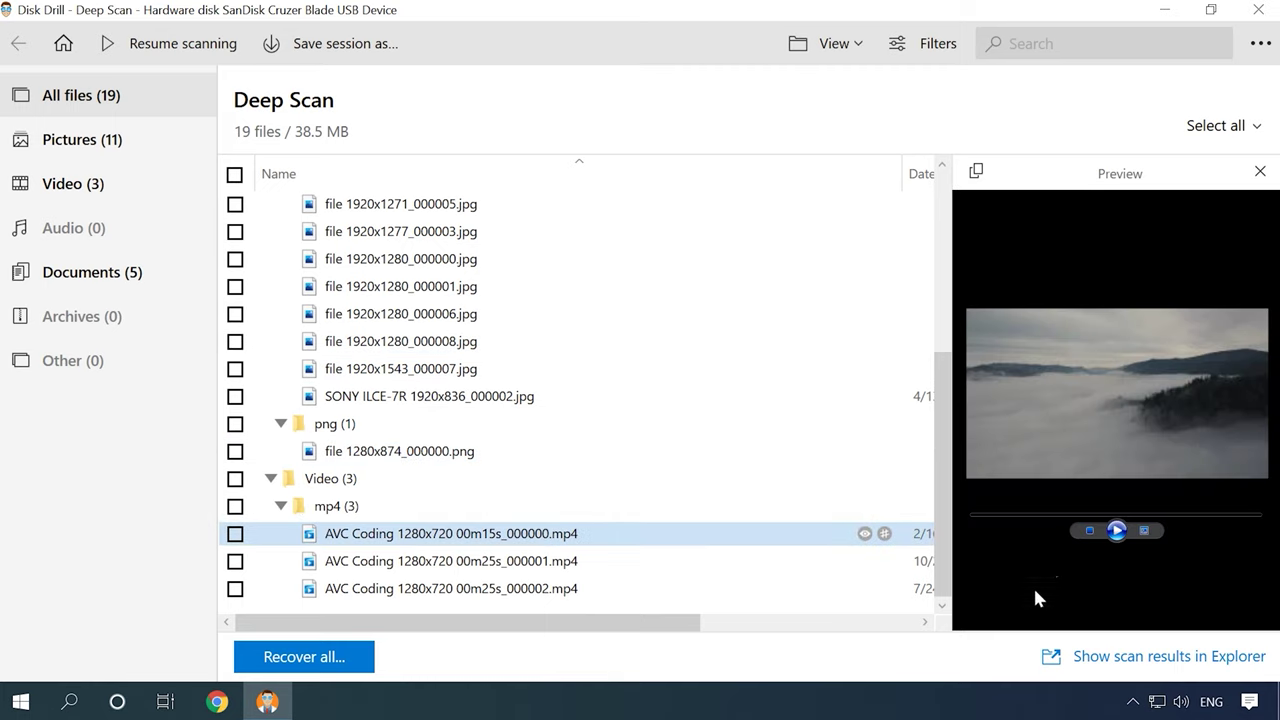
pyautogui.click(706, 562)
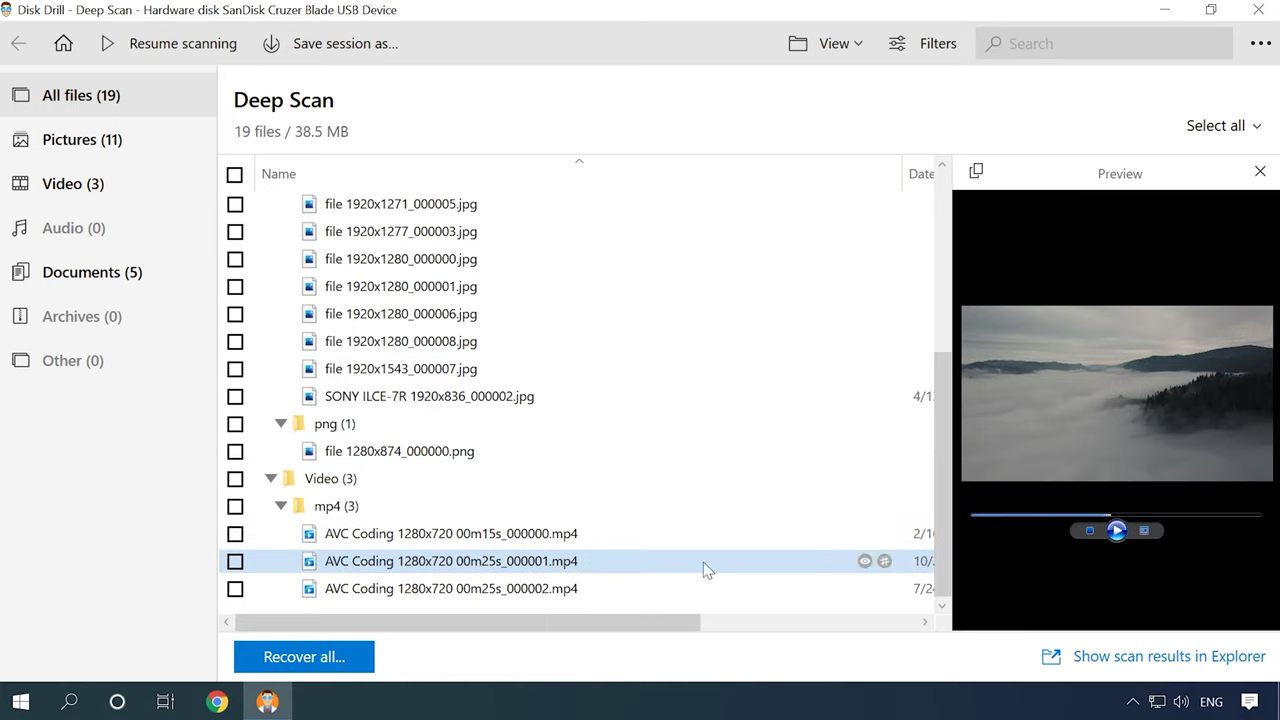
pyautogui.click(594, 588)
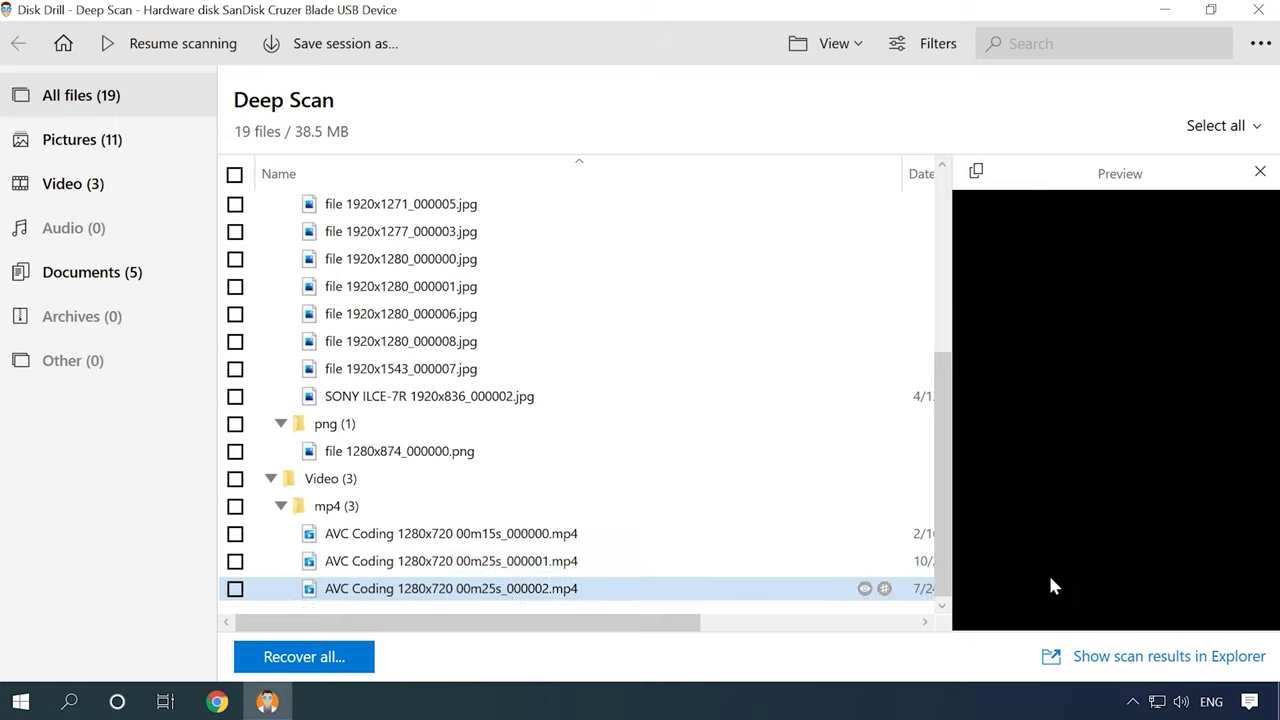
pyautogui.click(1117, 531)
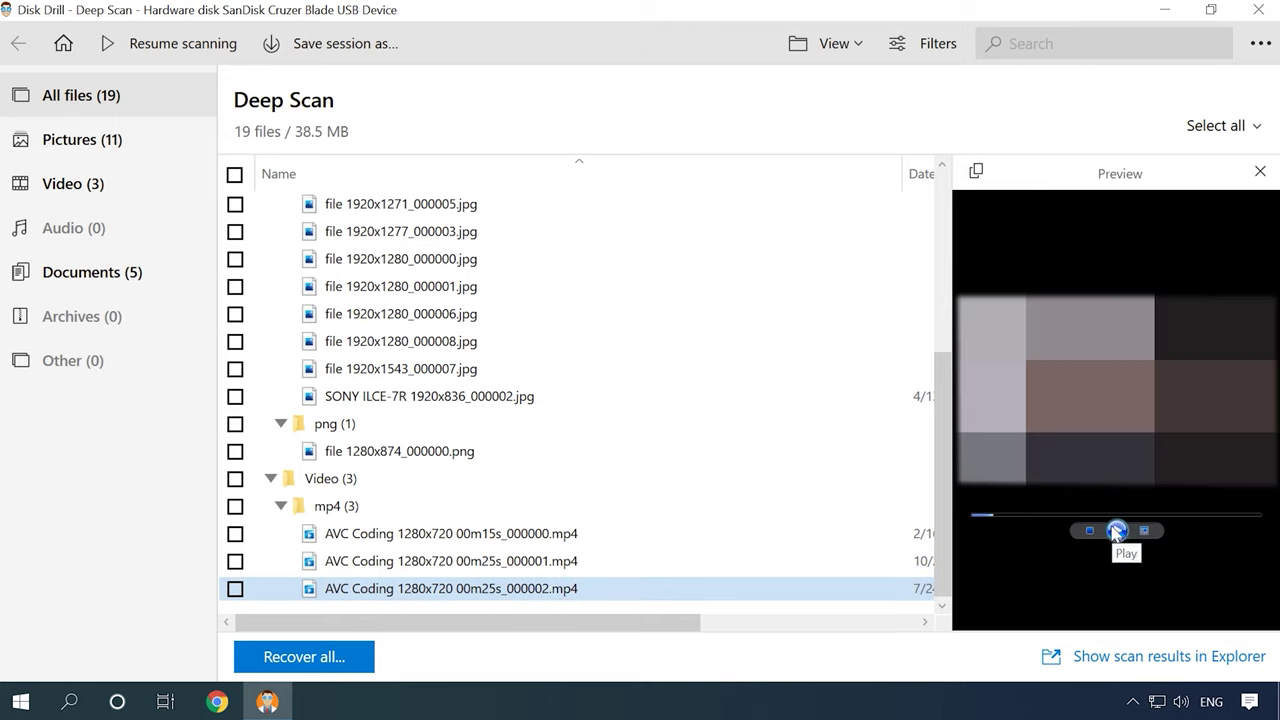
pyautogui.scroll(4, 604, 510)
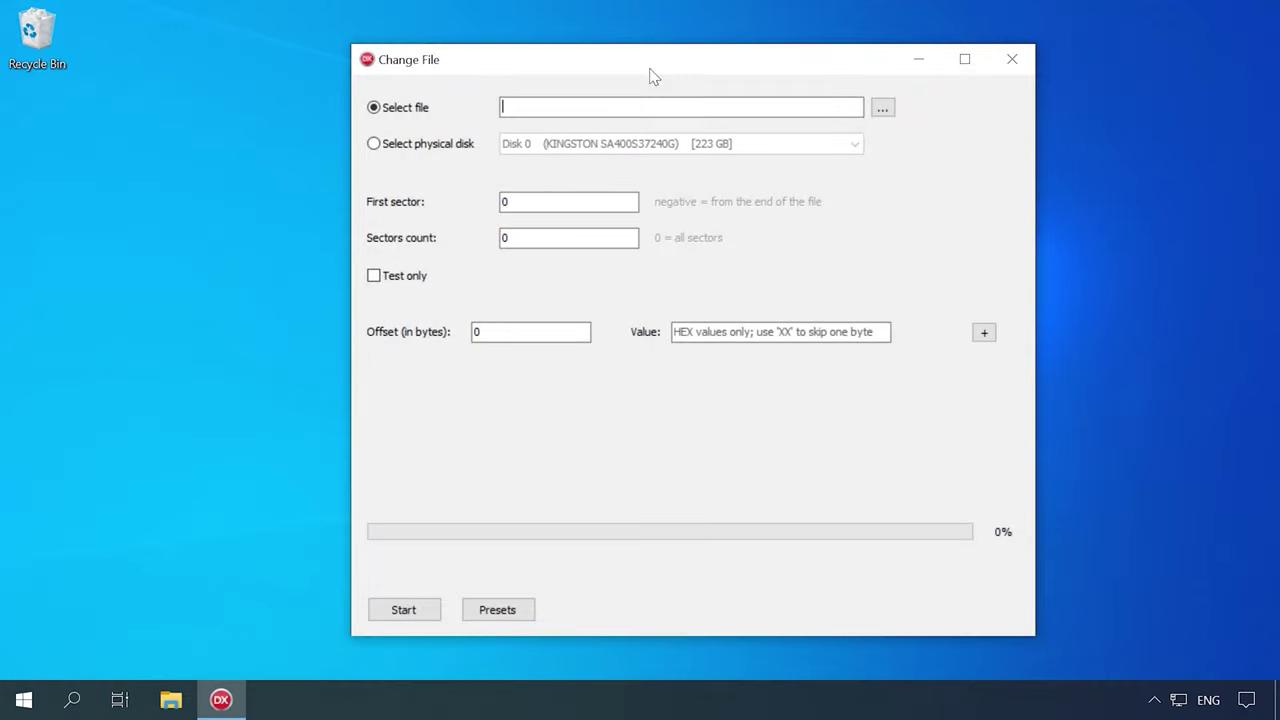
# In Change File, target physical Disk 3 (JetFlash TS512MJF2A/120 USB Device) and apply the Ext preset Descriptor table (main).
pyautogui.click(405, 146)
pyautogui.click(527, 143)
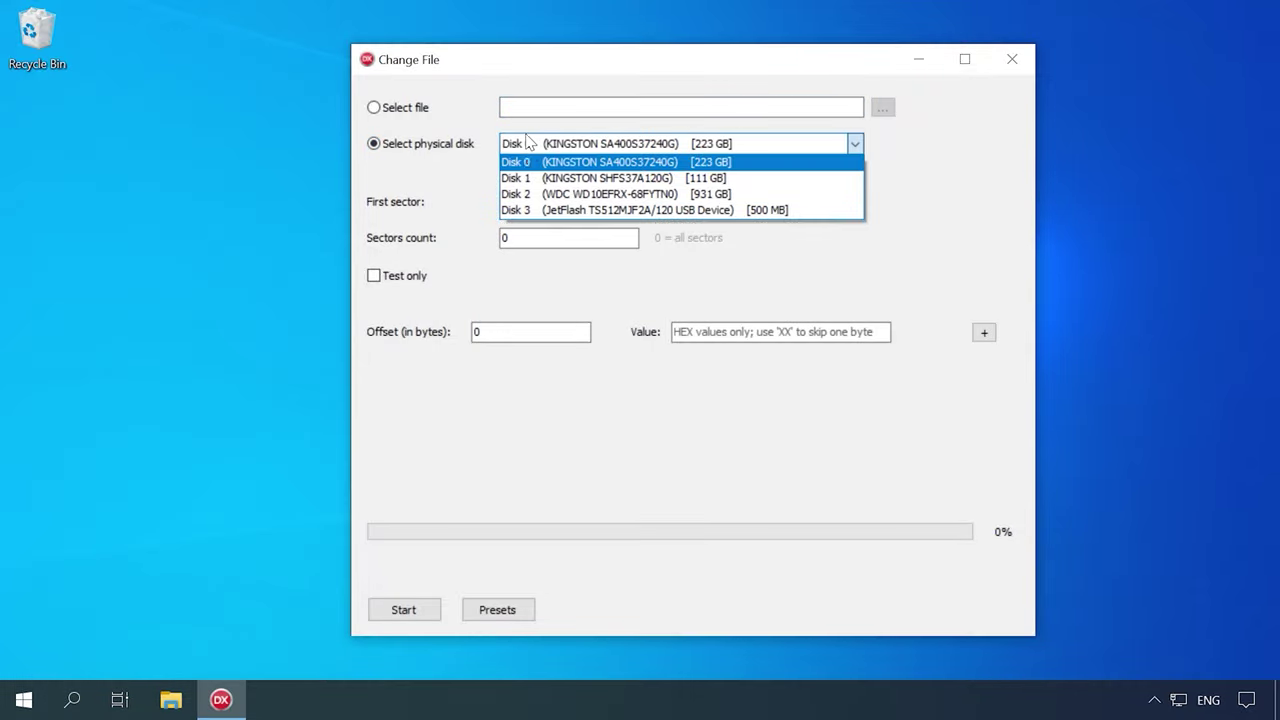
pyautogui.click(545, 210)
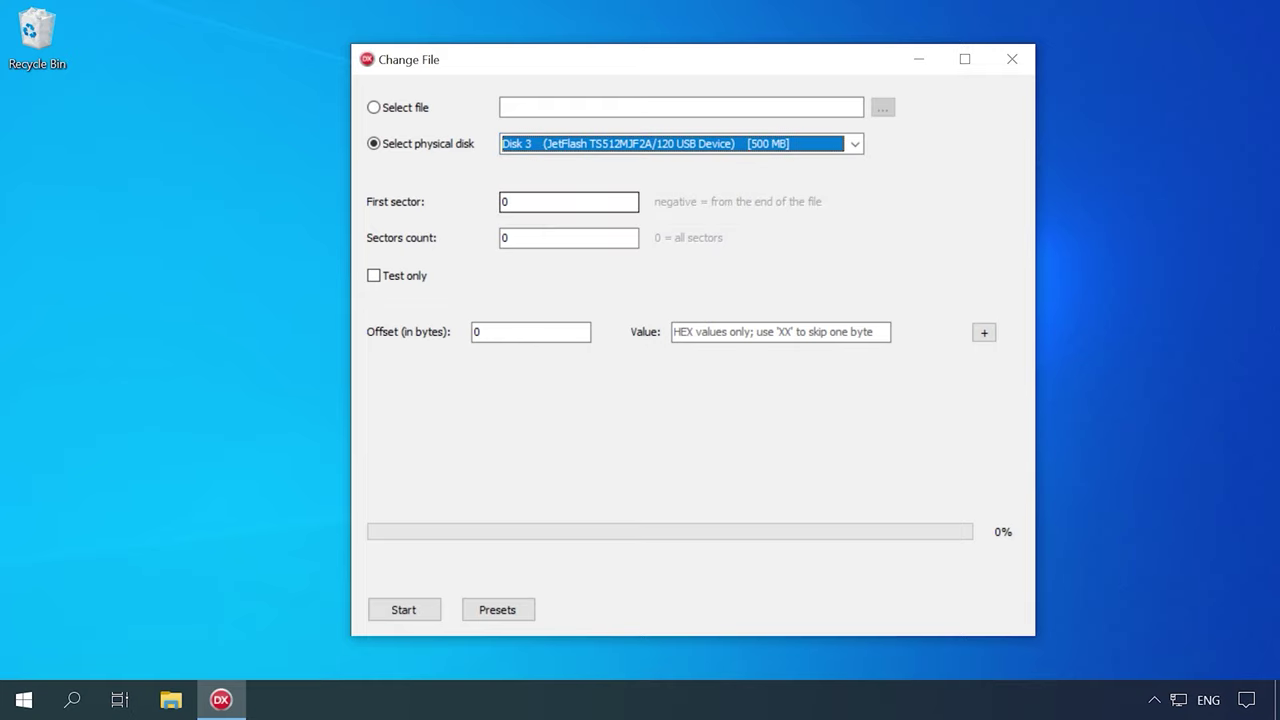
pyautogui.click(503, 607)
pyautogui.moveTo(505, 607)
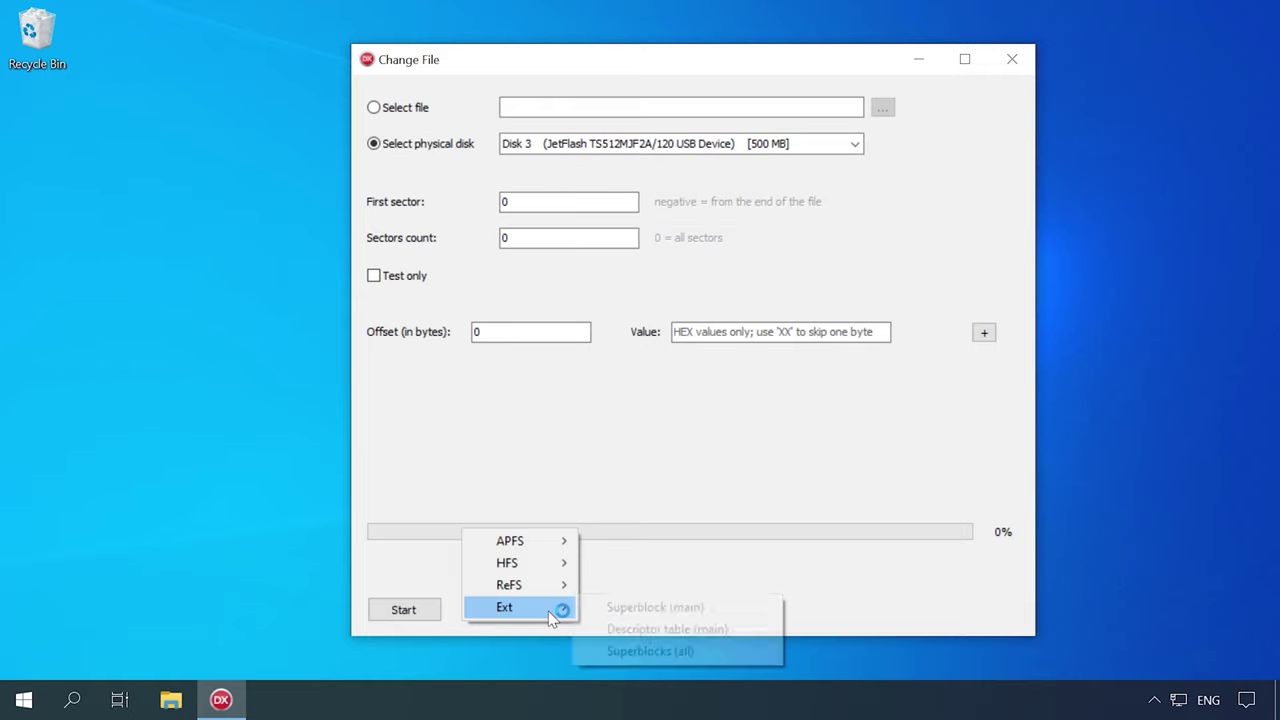
pyautogui.click(640, 629)
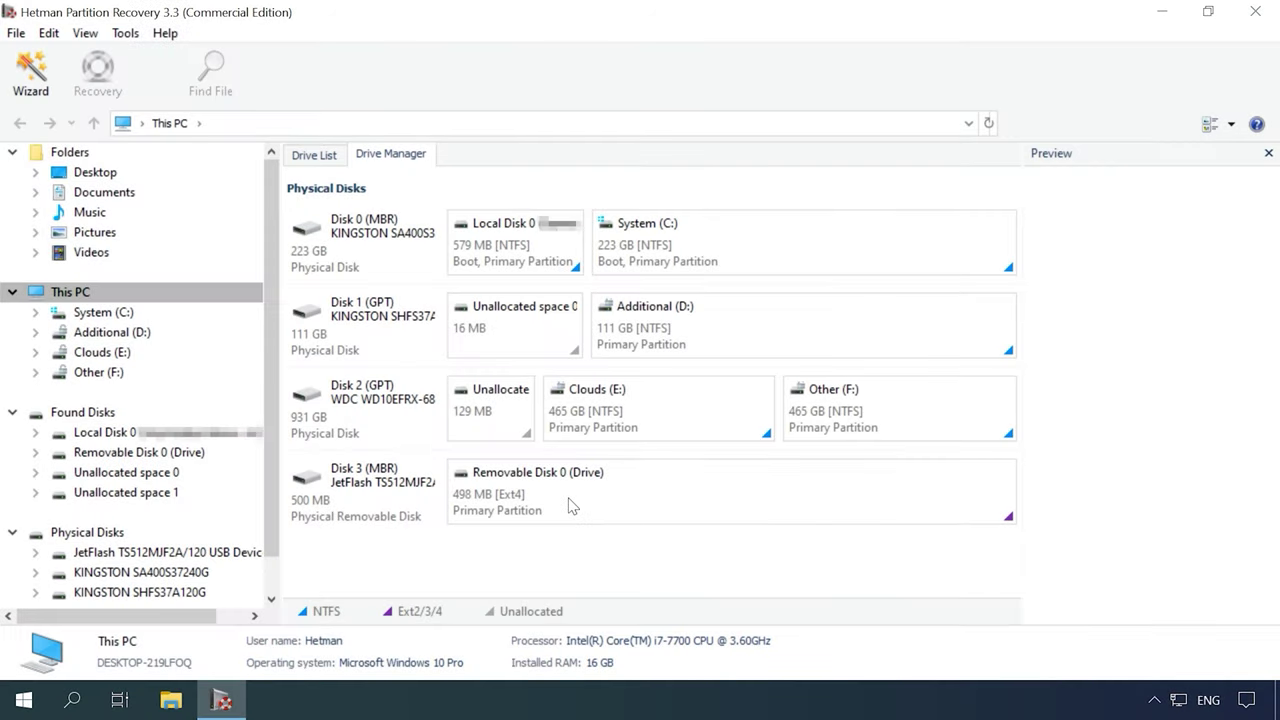
# In Hetman Partition Recovery, run a fast scan of Removable Disk 0 (Drive) and preview the virus-removal document and the car-984159 image.
pyautogui.click(571, 504)
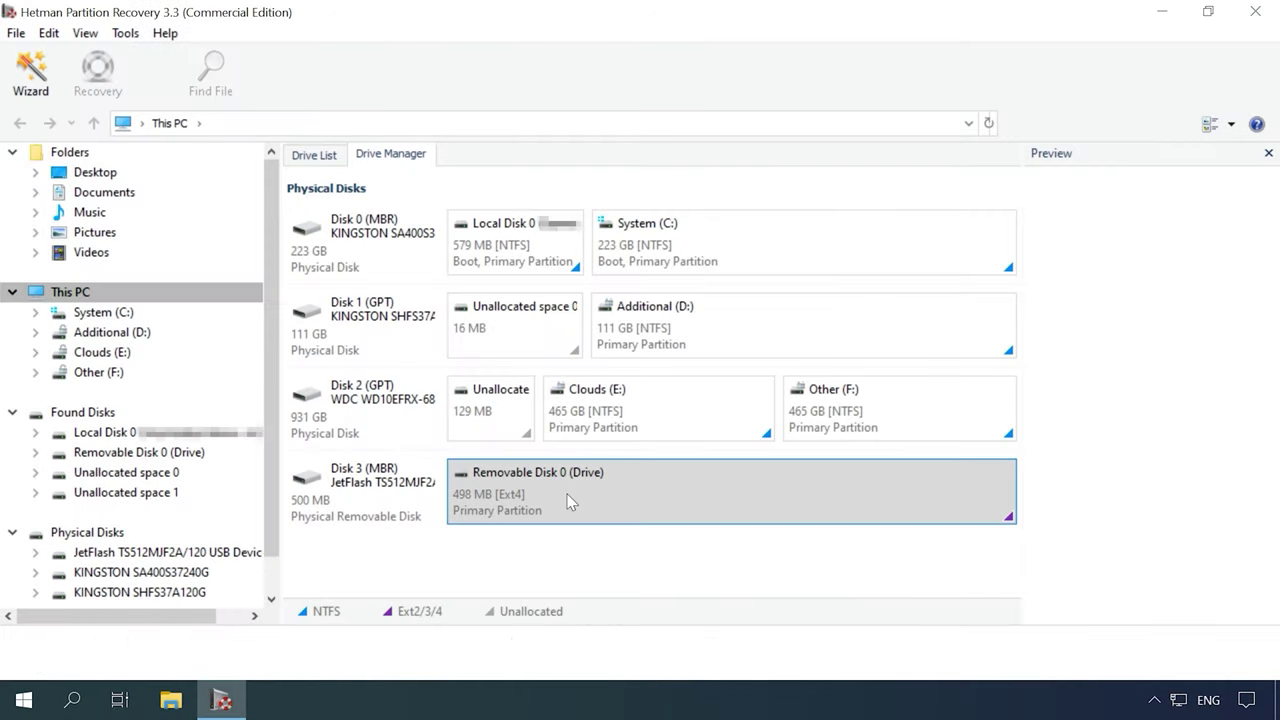
pyautogui.rightClick(571, 501)
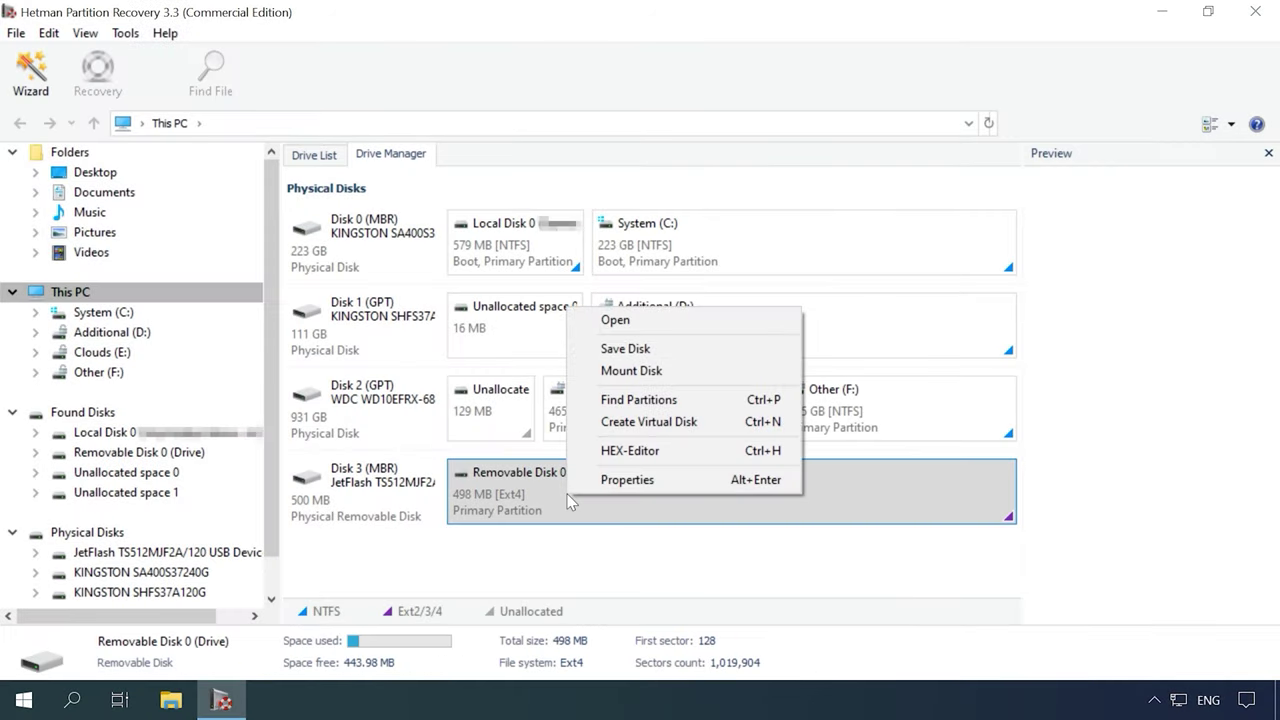
pyautogui.click(657, 312)
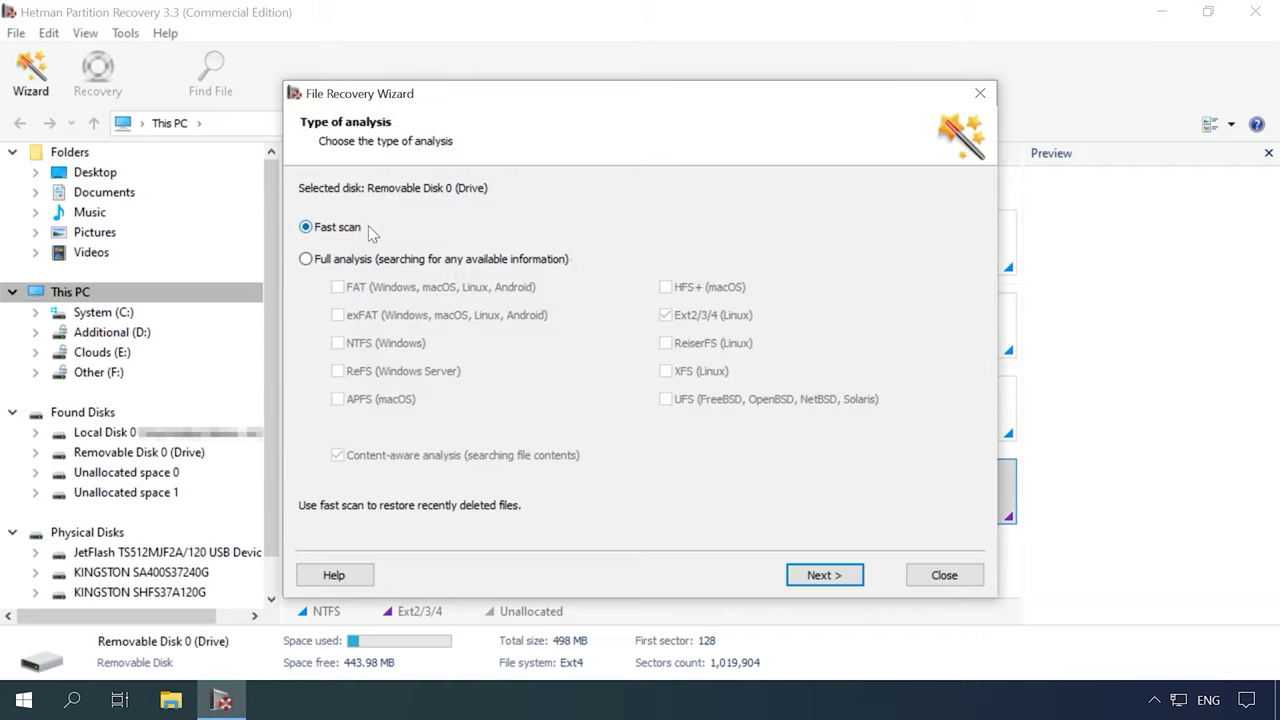
pyautogui.click(814, 576)
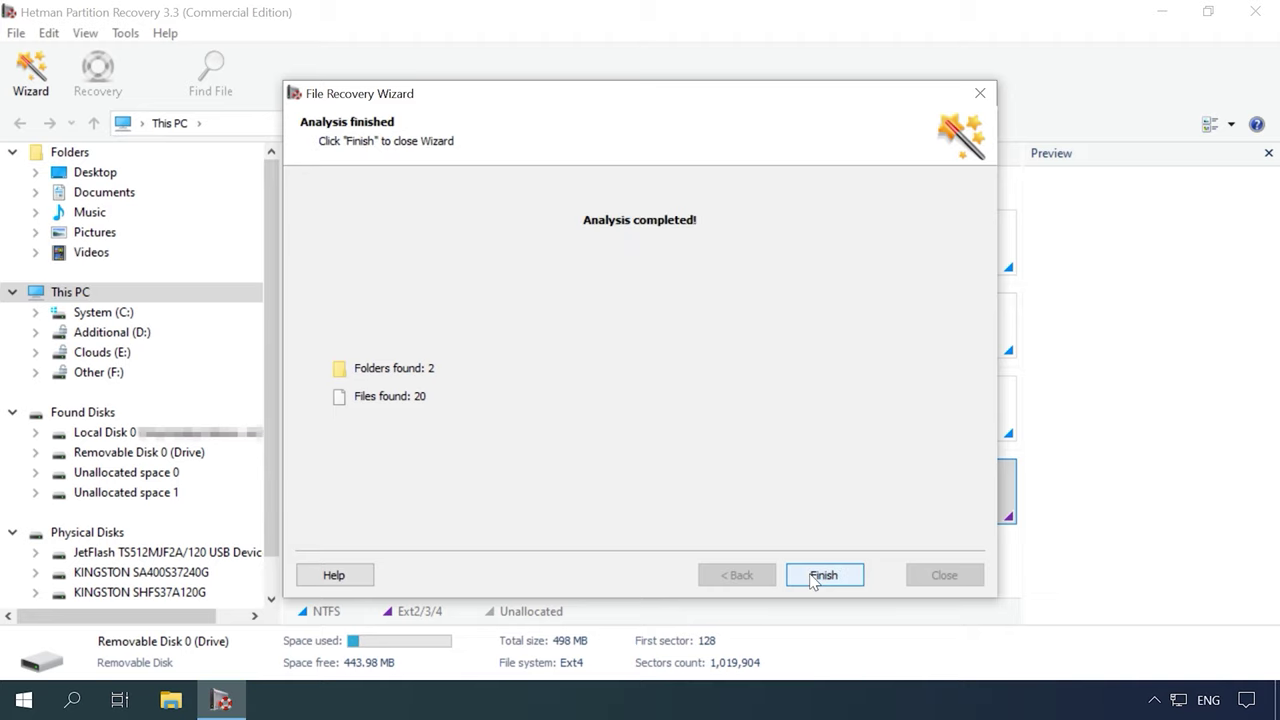
pyautogui.click(820, 576)
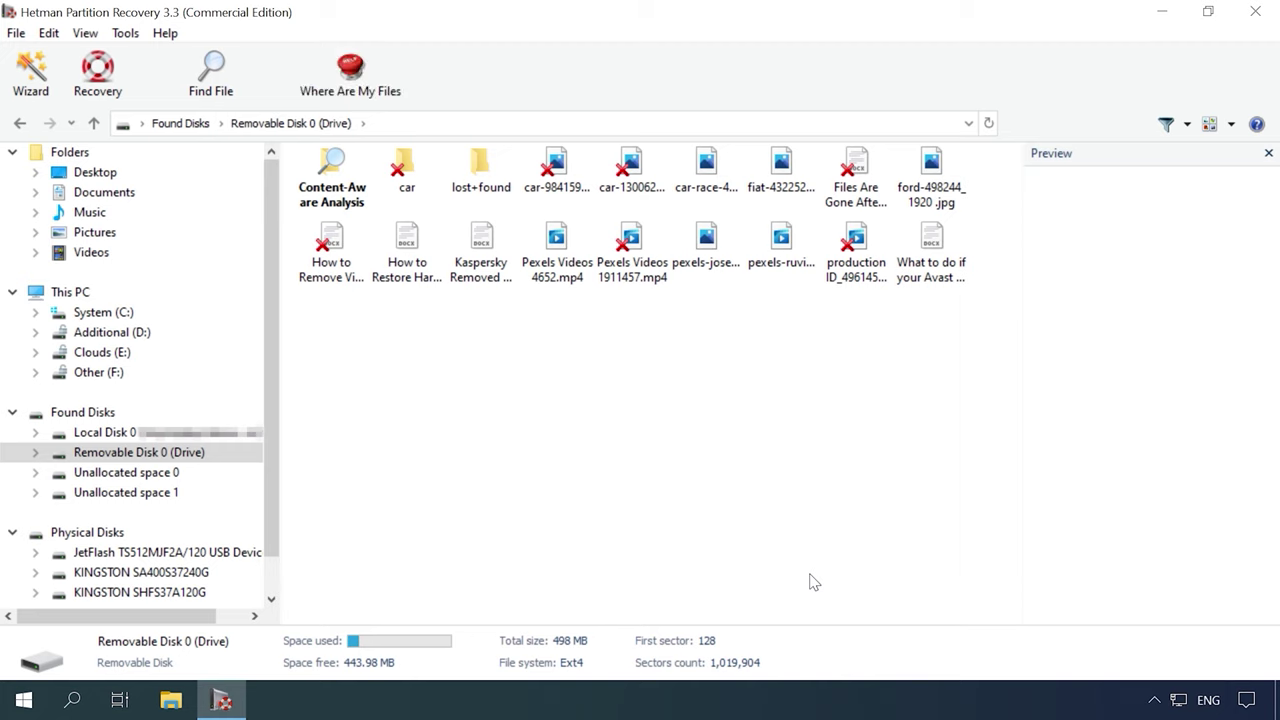
pyautogui.click(348, 250)
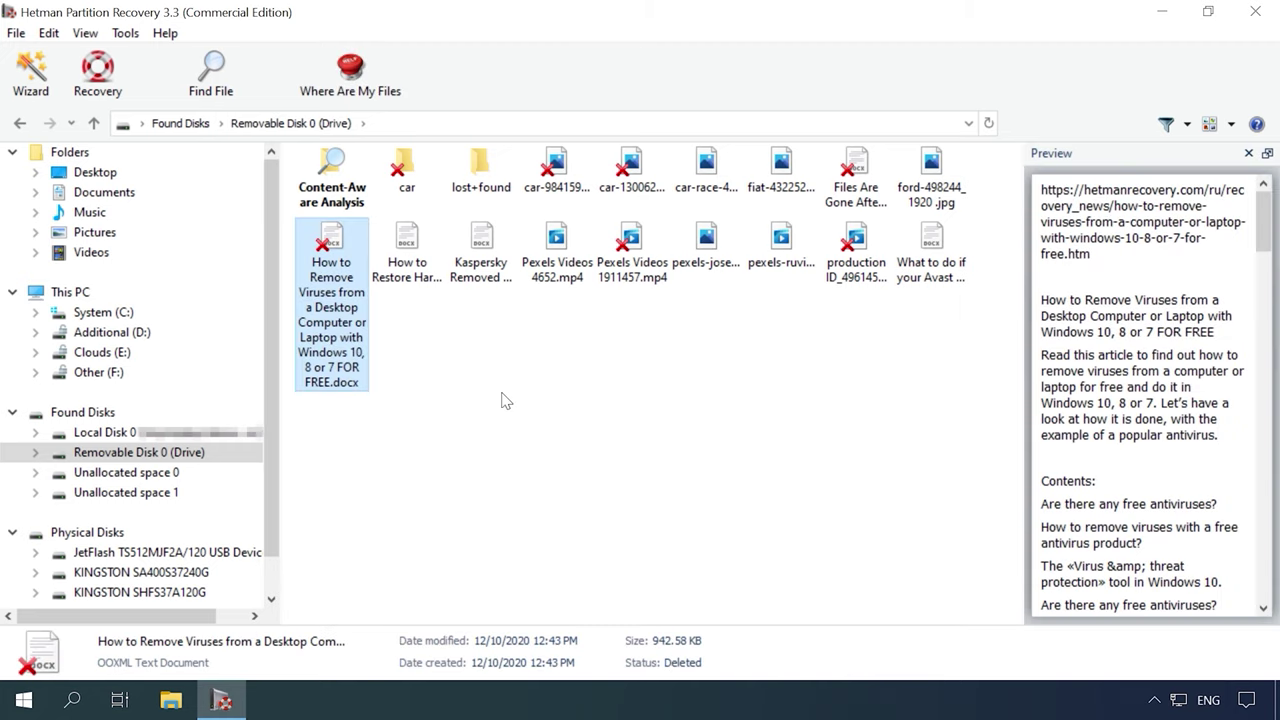
pyautogui.click(556, 162)
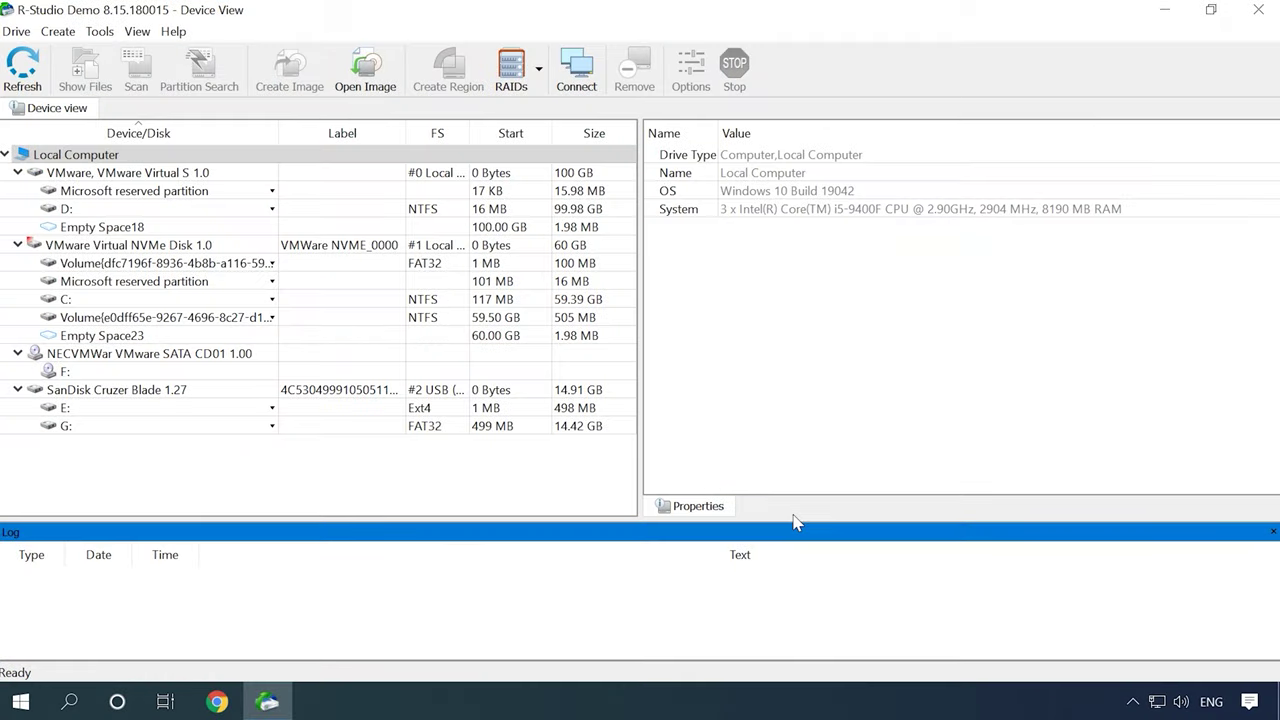
# In R-Studio, scan the Ext4 partition E: of the SanDisk Cruzer Blade using the Scan area option.
pyautogui.click(170, 389)
pyautogui.click(183, 413)
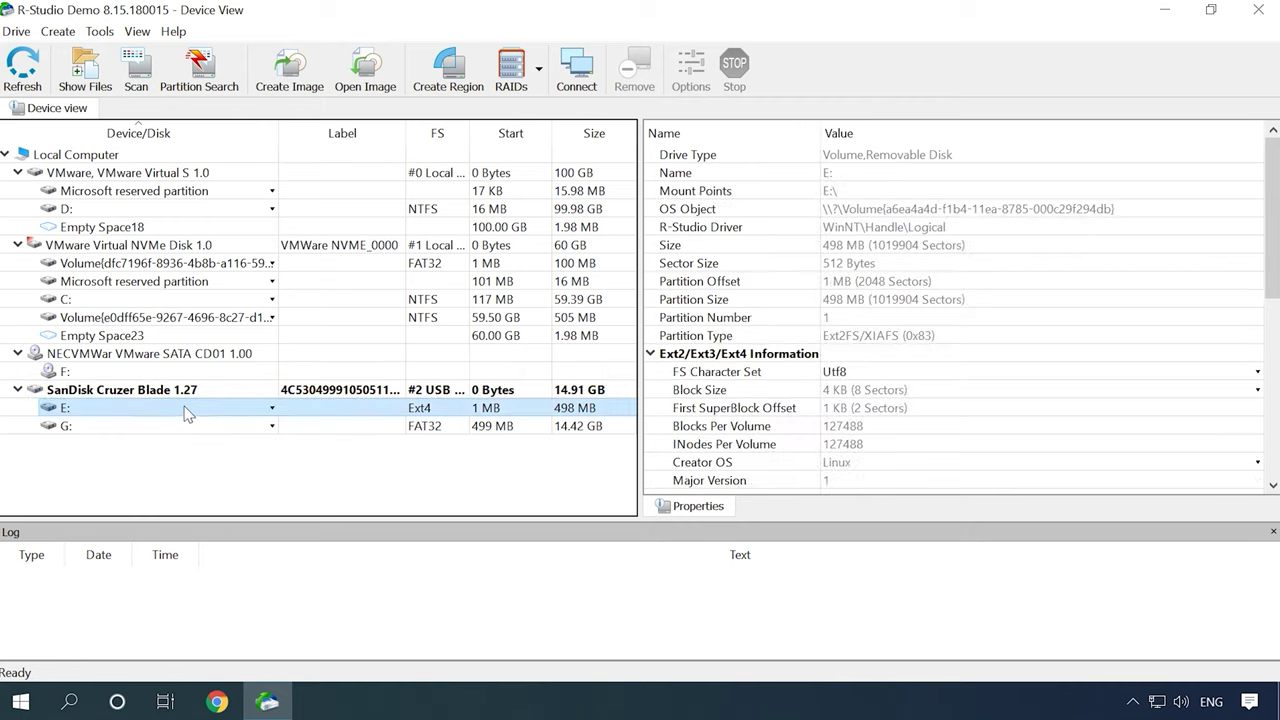
pyautogui.click(272, 409)
pyautogui.click(437, 413)
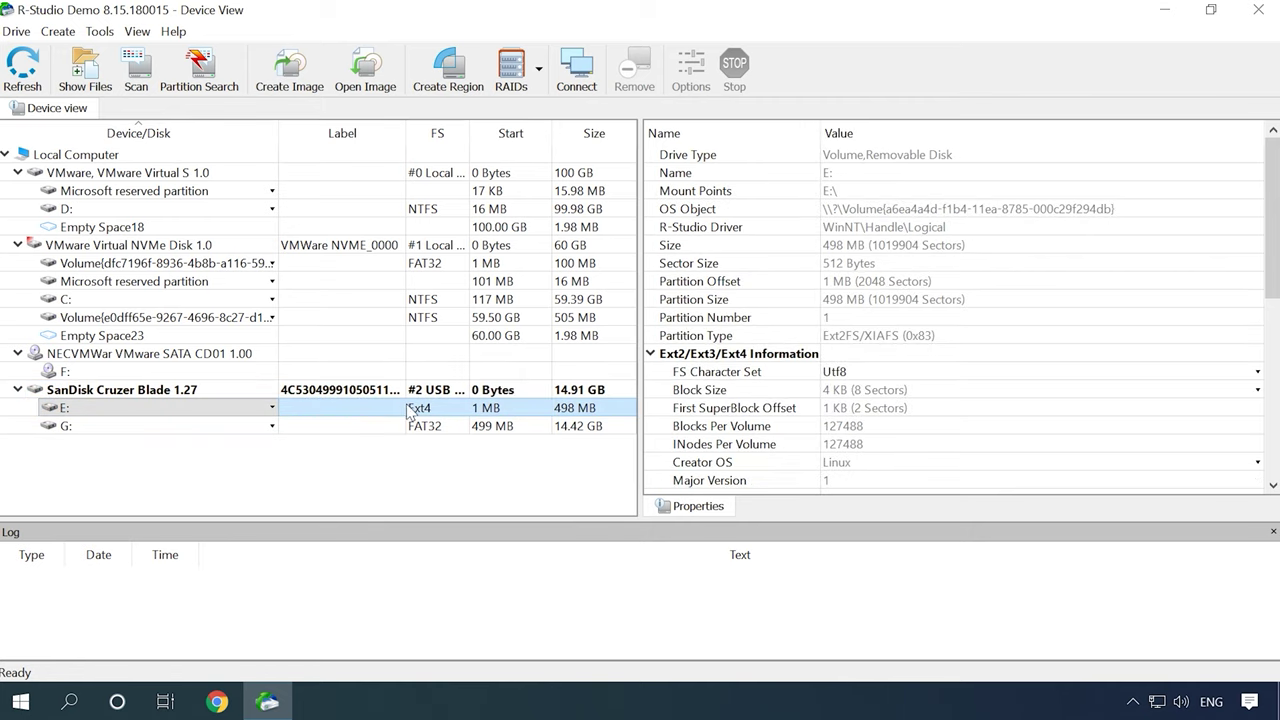
pyautogui.click(243, 413)
pyautogui.click(140, 70)
pyautogui.click(430, 232)
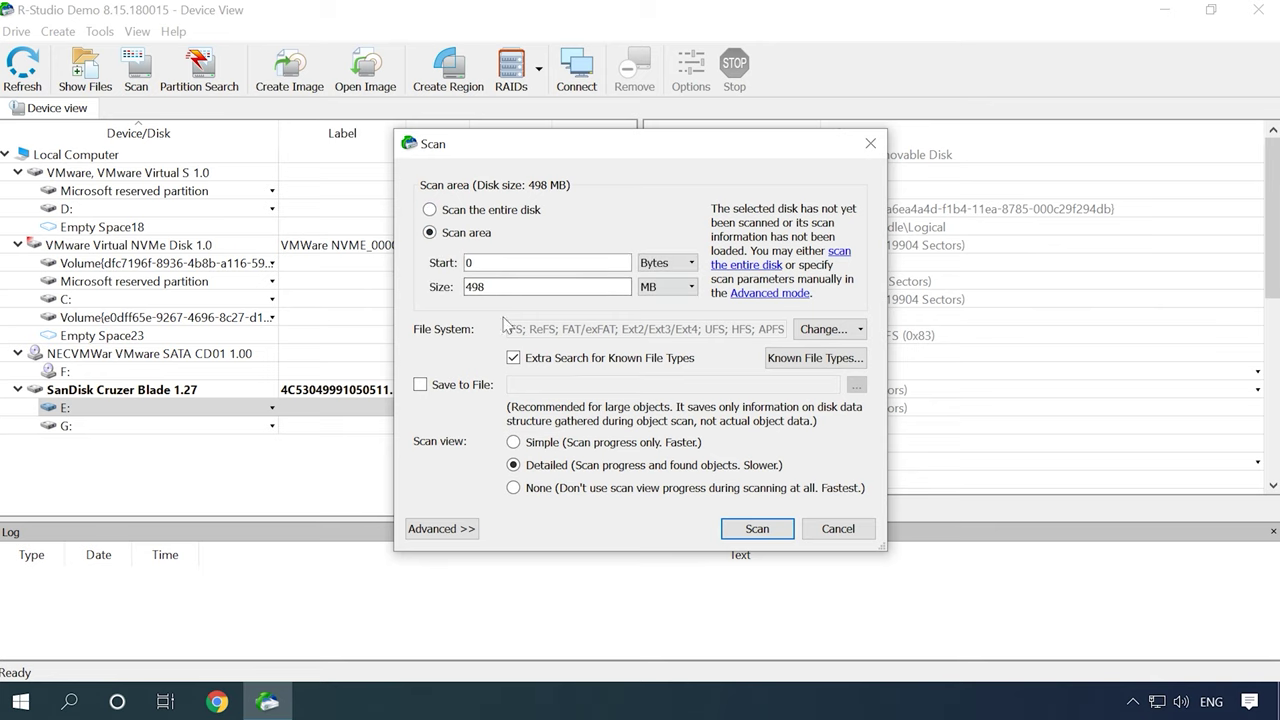
pyautogui.click(513, 357)
pyautogui.click(670, 387)
pyautogui.click(577, 446)
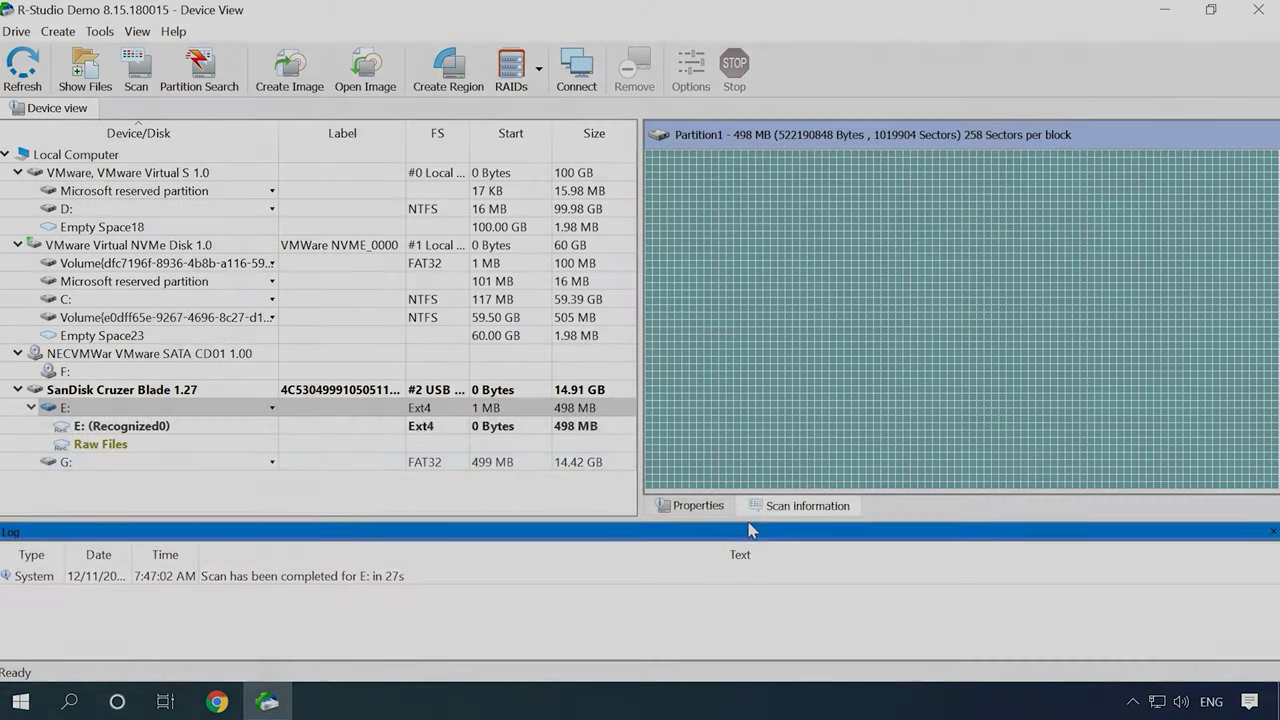
# Open the files of E: (Recognized0) and preview car-1300629_1280.png, car-984159_1920.jpg and car-race-438467_1920.jpg.
pyautogui.click(404, 430)
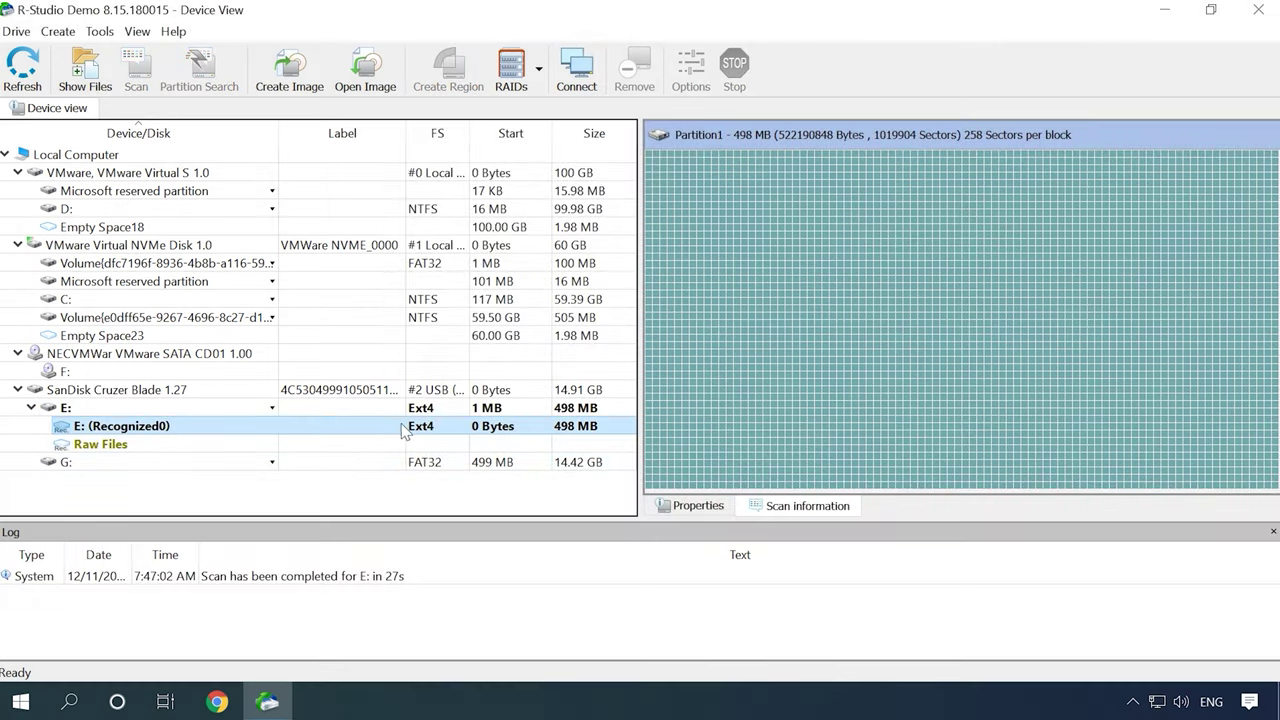
pyautogui.doubleClick(167, 430)
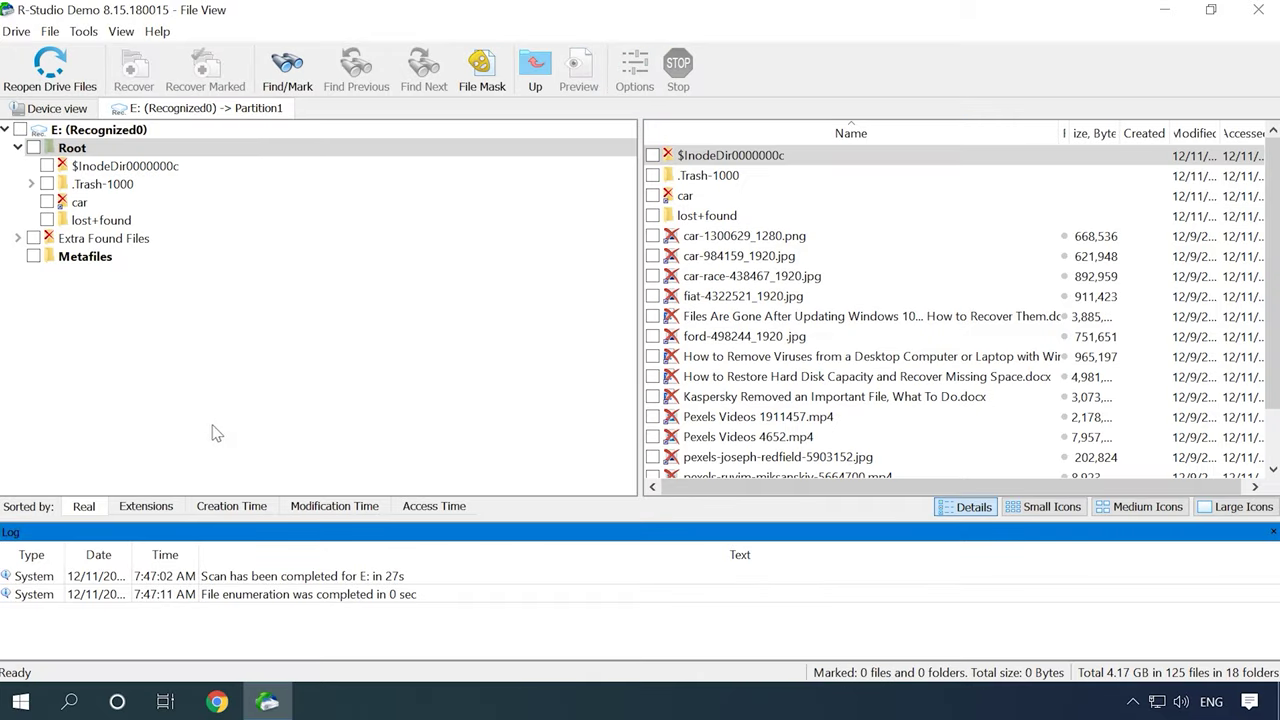
pyautogui.scroll(-1, 725, 333)
pyautogui.scroll(1, 725, 333)
pyautogui.doubleClick(740, 235)
pyautogui.click(1080, 52)
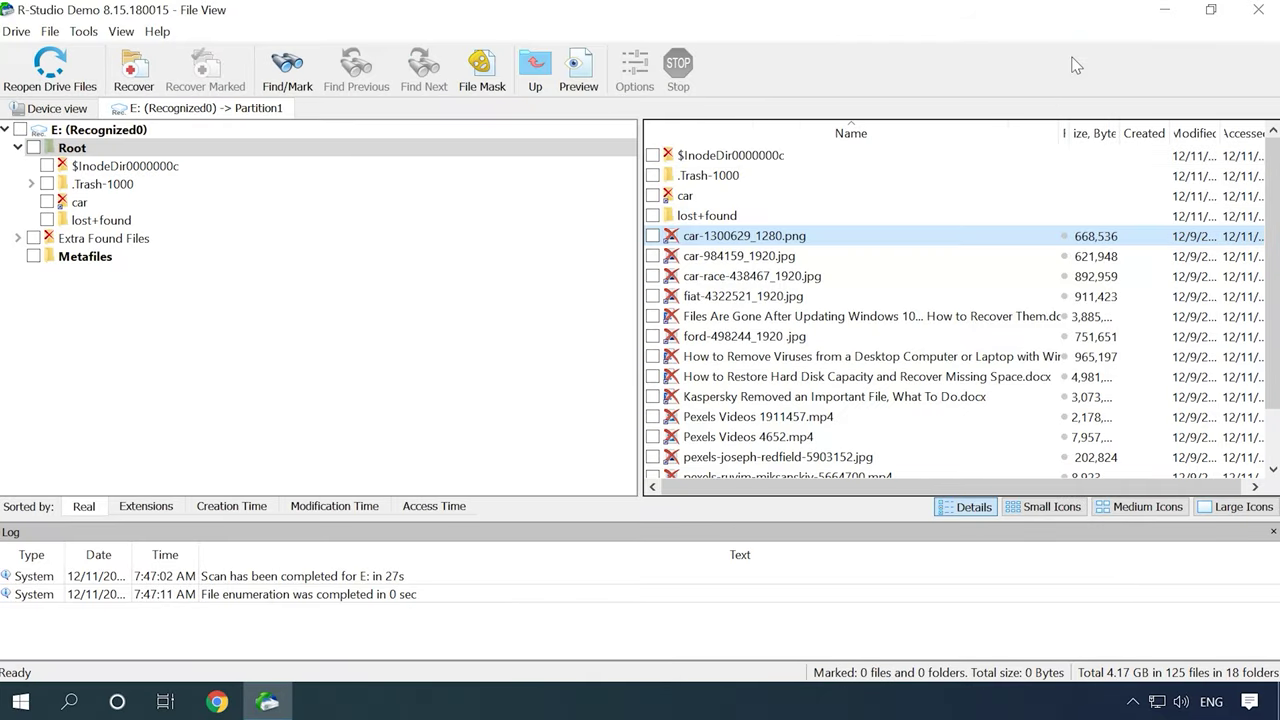
pyautogui.doubleClick(740, 256)
pyautogui.click(1085, 50)
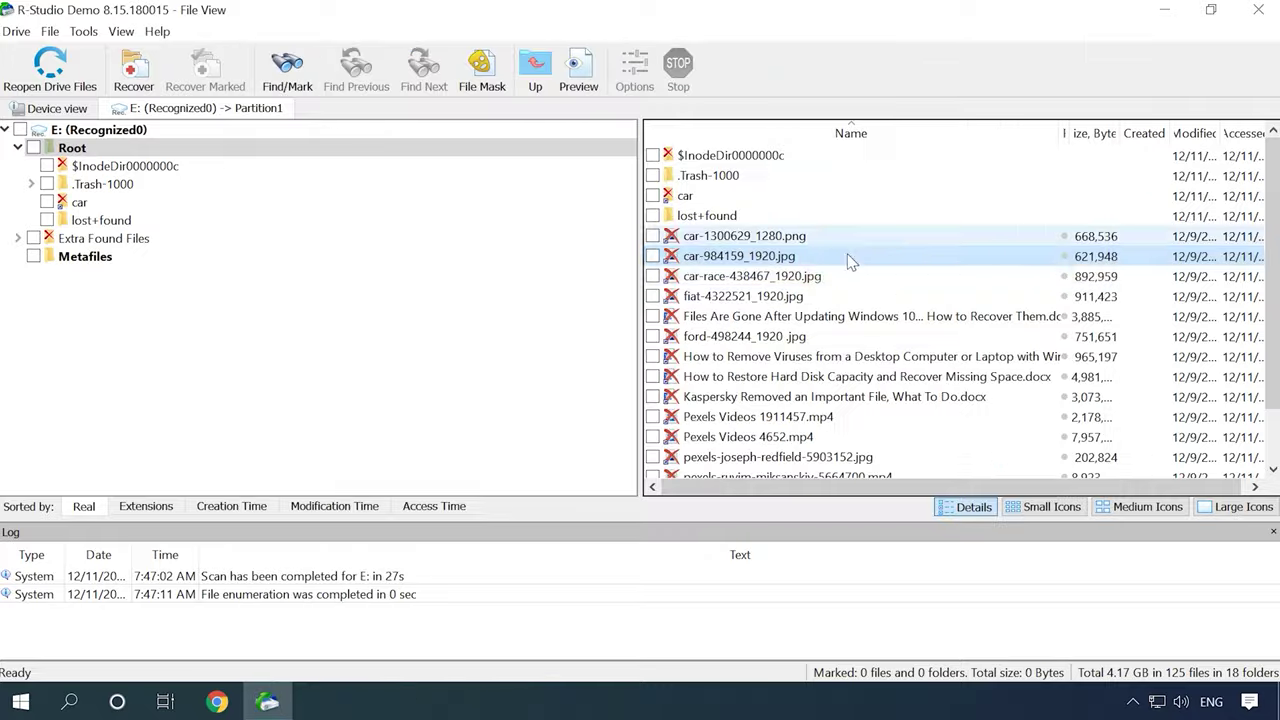
pyautogui.doubleClick(740, 276)
pyautogui.click(1079, 58)
# Preview the documents about files gone after updating Windows 10, removing viruses, and restoring hard disk capacity.
pyautogui.doubleClick(791, 316)
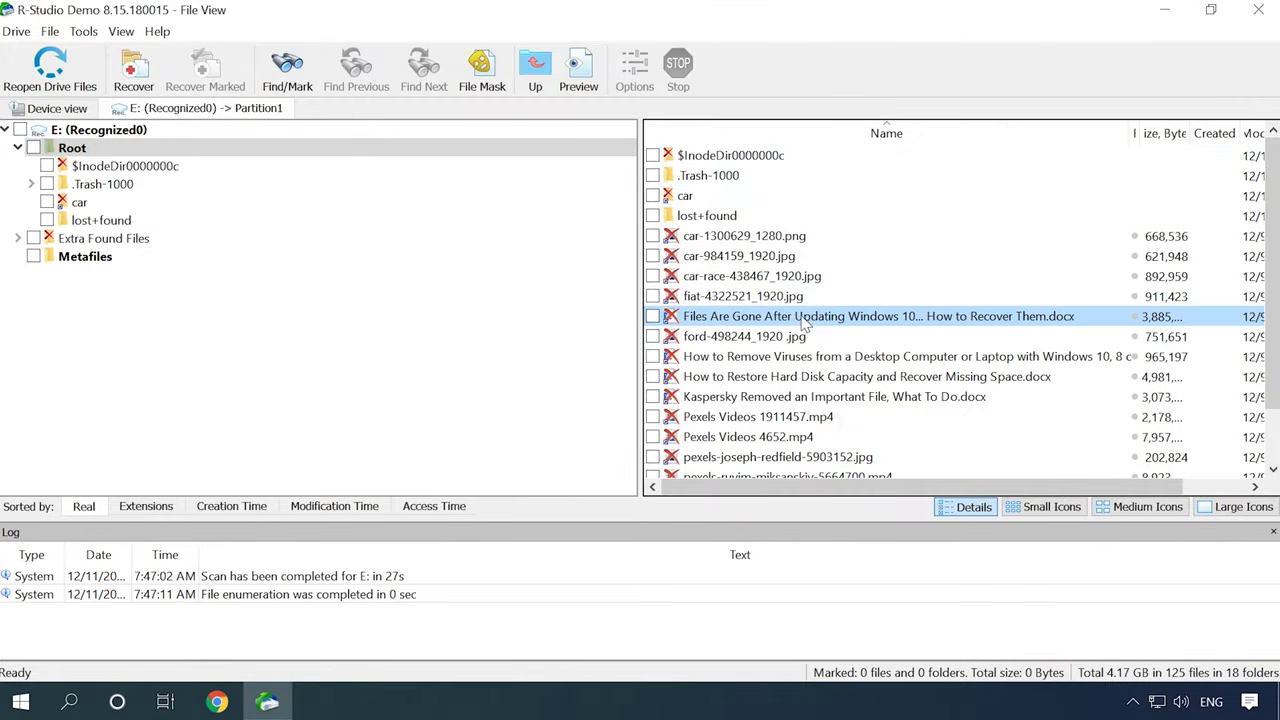
pyautogui.click(1079, 58)
pyautogui.doubleClick(849, 357)
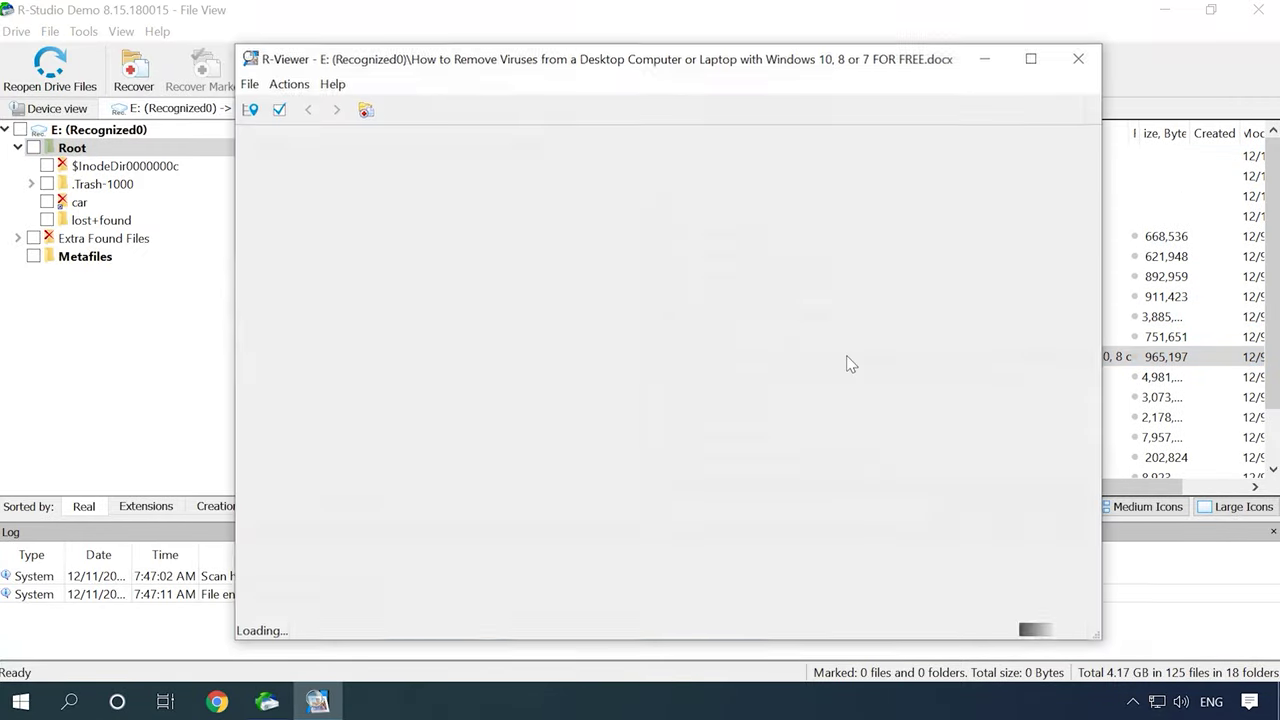
pyautogui.click(1079, 58)
pyautogui.doubleClick(845, 377)
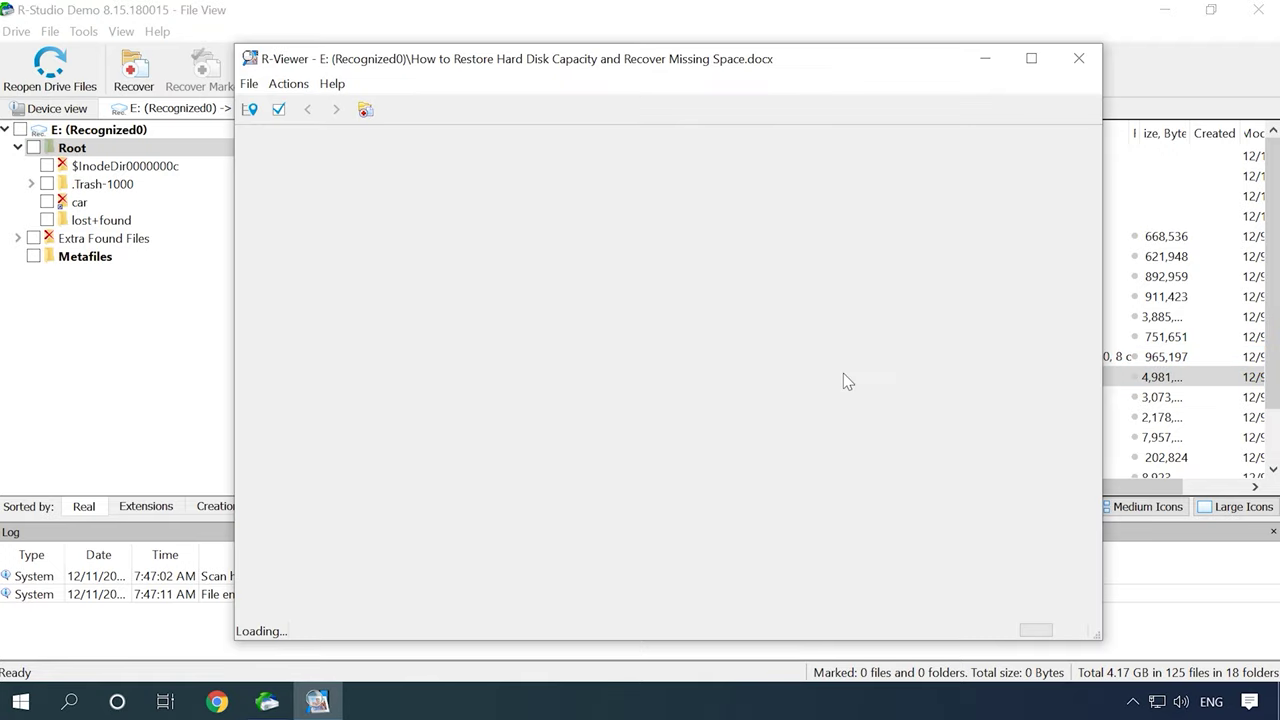
# Return to the device list and rescan partition E: with the Scan area option and the Detailed scan view.
pyautogui.click(60, 108)
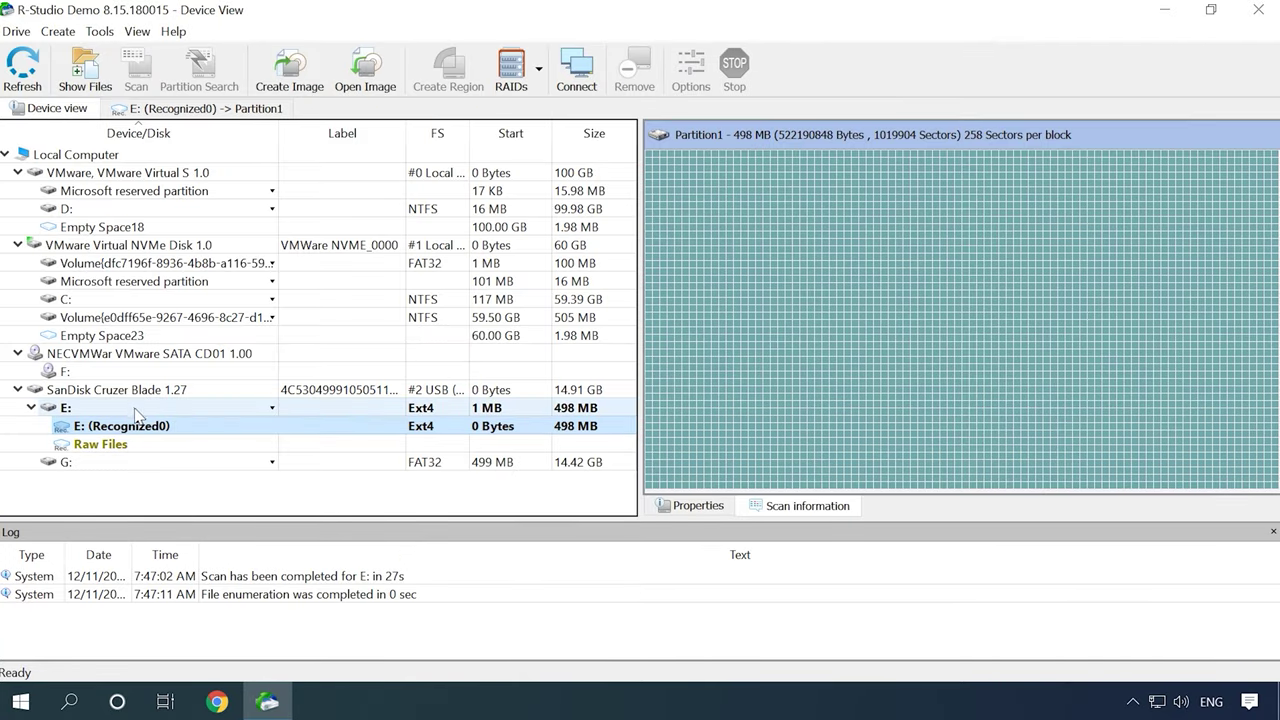
pyautogui.click(100, 407)
pyautogui.click(136, 70)
pyautogui.click(431, 221)
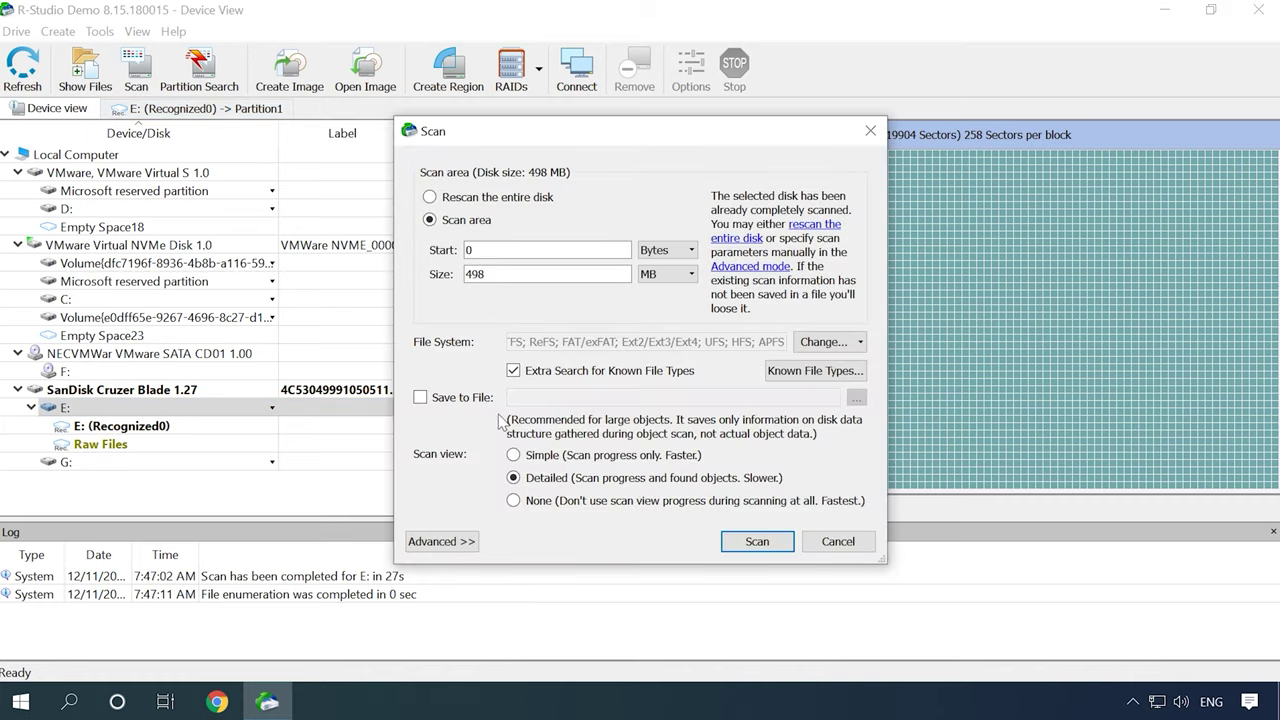
pyautogui.click(514, 478)
pyautogui.click(462, 541)
pyautogui.click(757, 541)
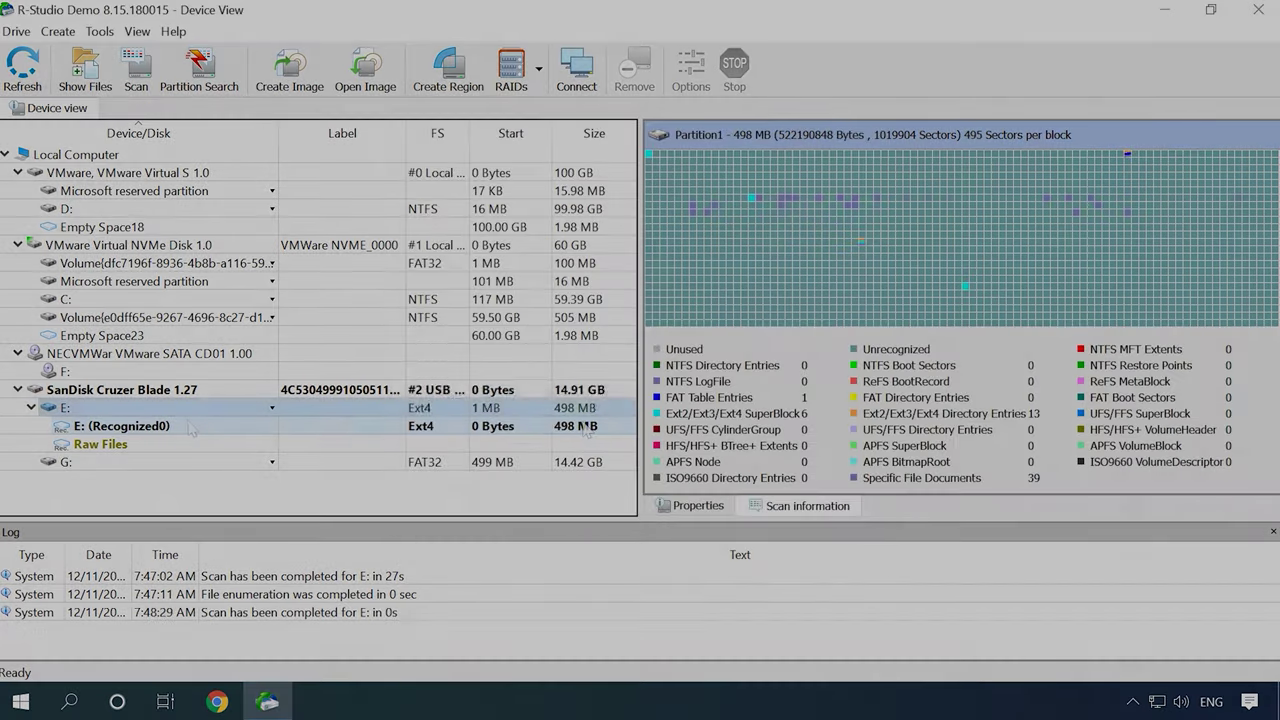
# Open the files of E: (Recognized0) and preview fiat-4322521_1920.jpg and the document about files gone after updating Windows 10.
pyautogui.doubleClick(187, 424)
pyautogui.doubleClick(720, 256)
pyautogui.click(1072, 72)
pyautogui.doubleClick(760, 296)
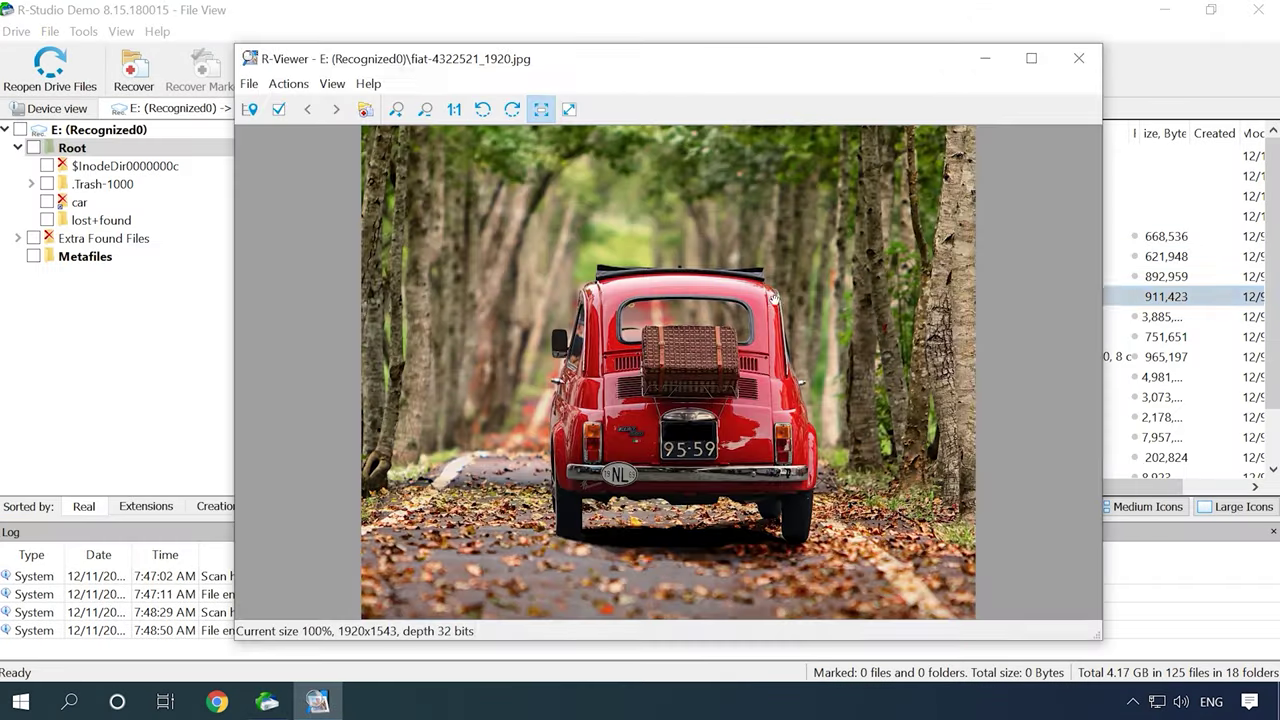
pyautogui.click(1069, 57)
pyautogui.doubleClick(861, 316)
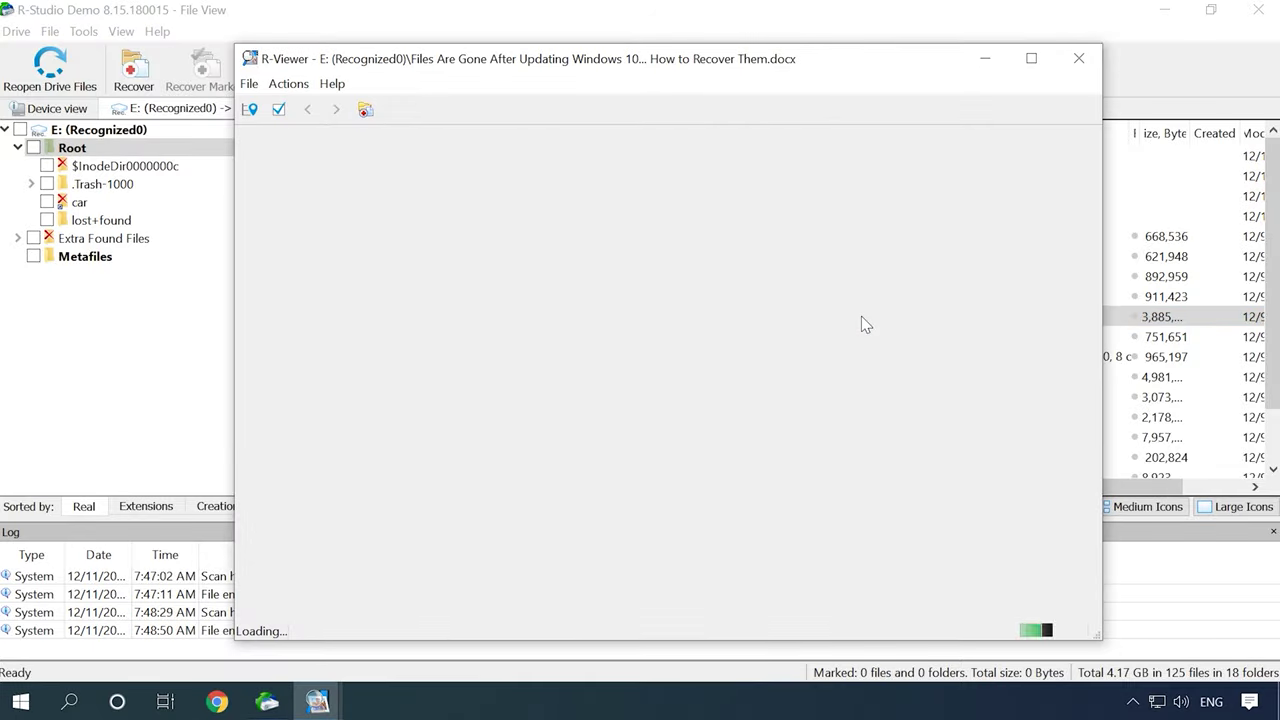
pyautogui.click(1072, 62)
pyautogui.click(834, 380)
pyautogui.doubleClick(836, 378)
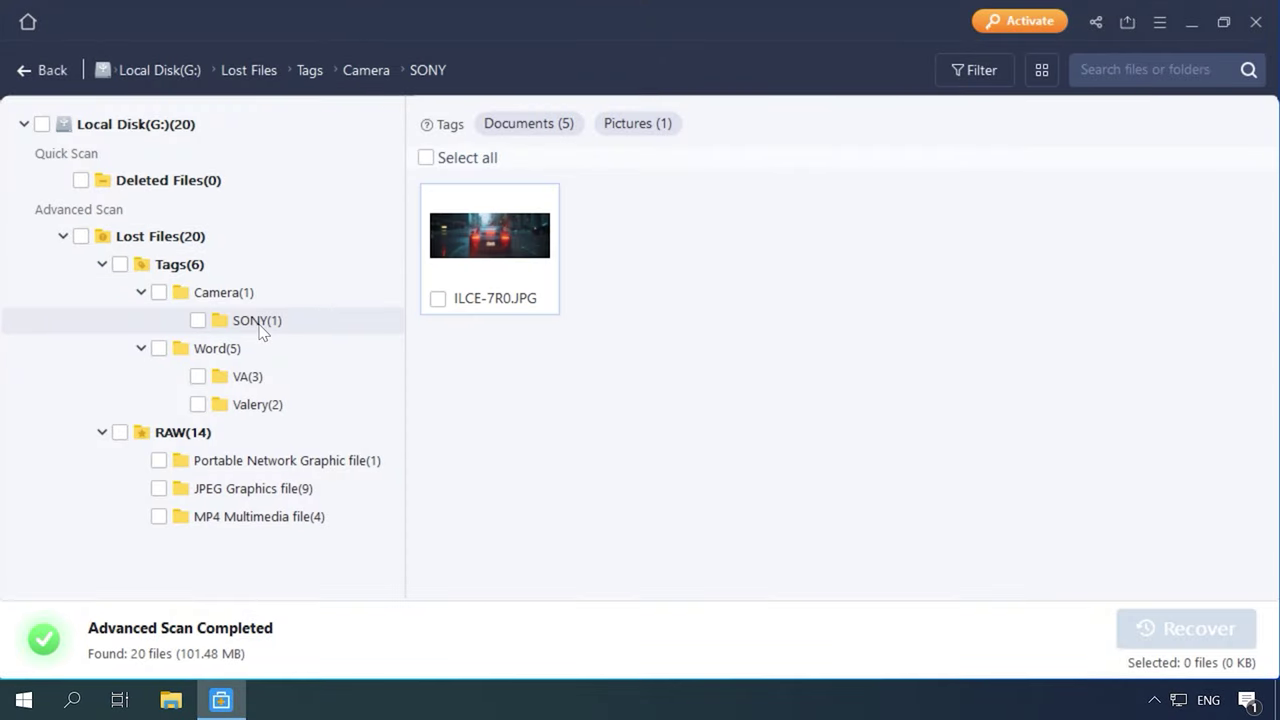
# Switch to the recovery program with the Local Disk(G:) results and browse the Word tag folders and RAW PNG, JPEG and MP4 folders.
pyautogui.click(257, 381)
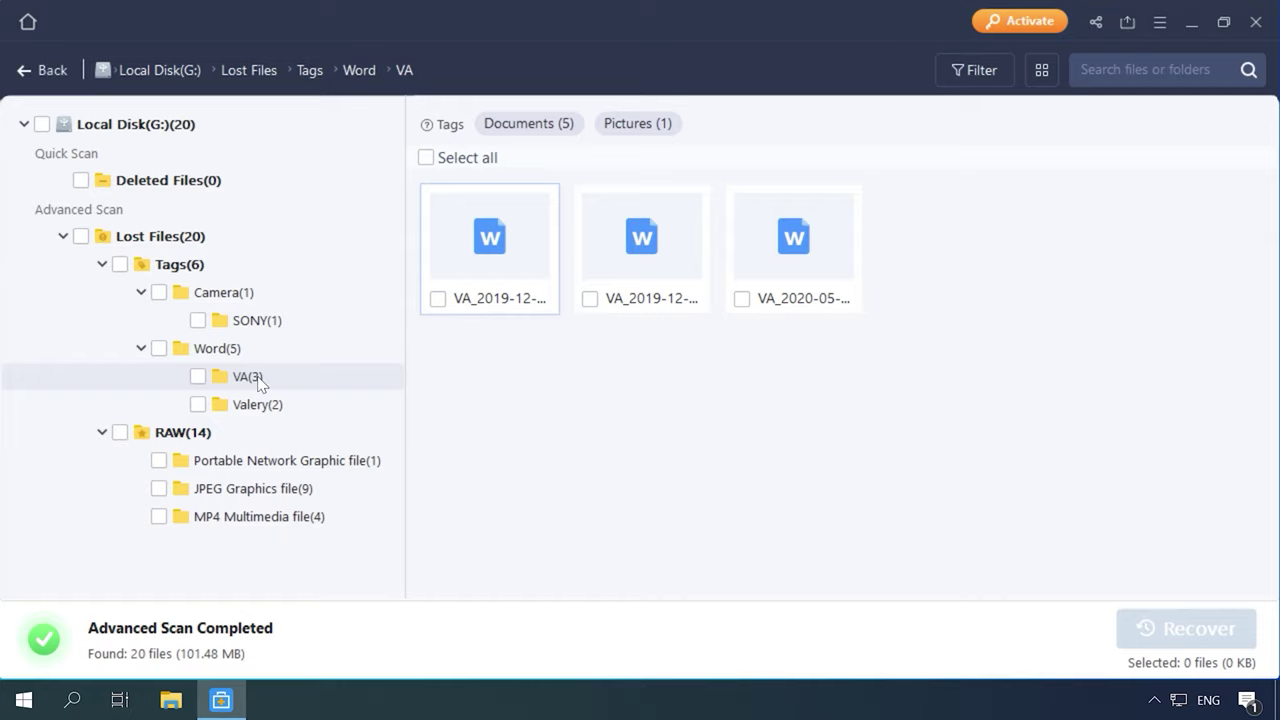
pyautogui.click(257, 408)
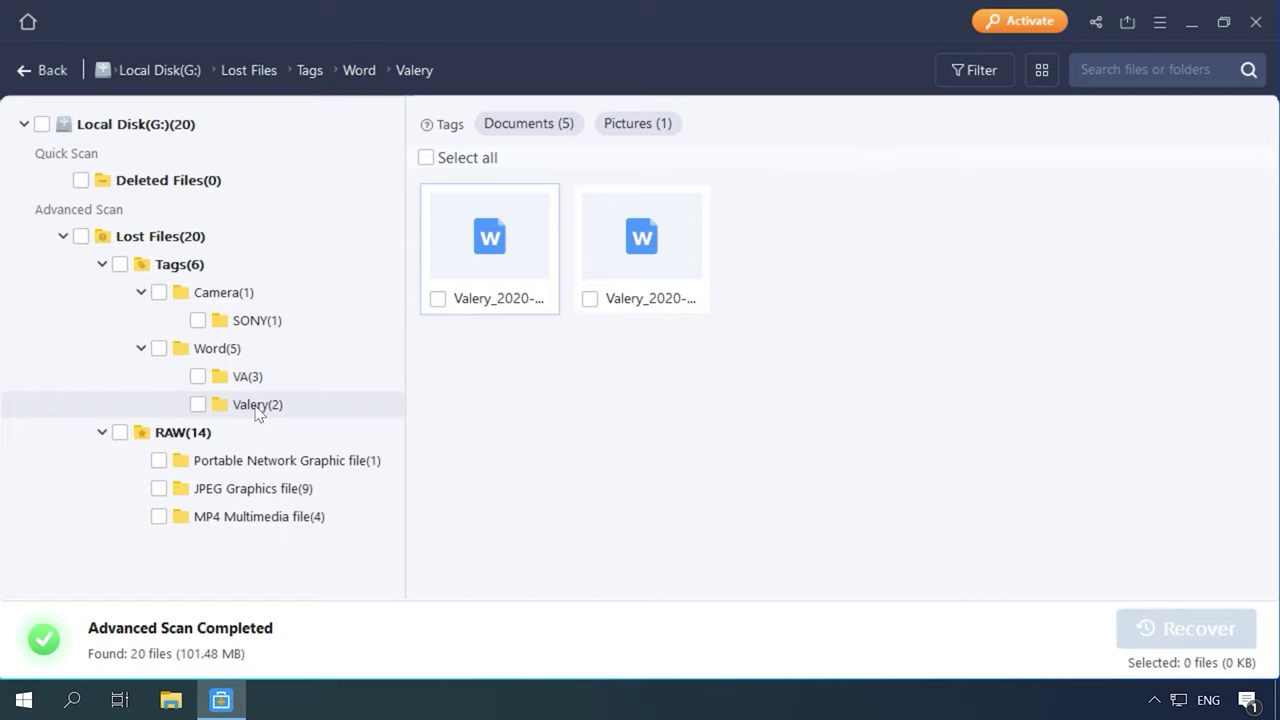
pyautogui.click(250, 466)
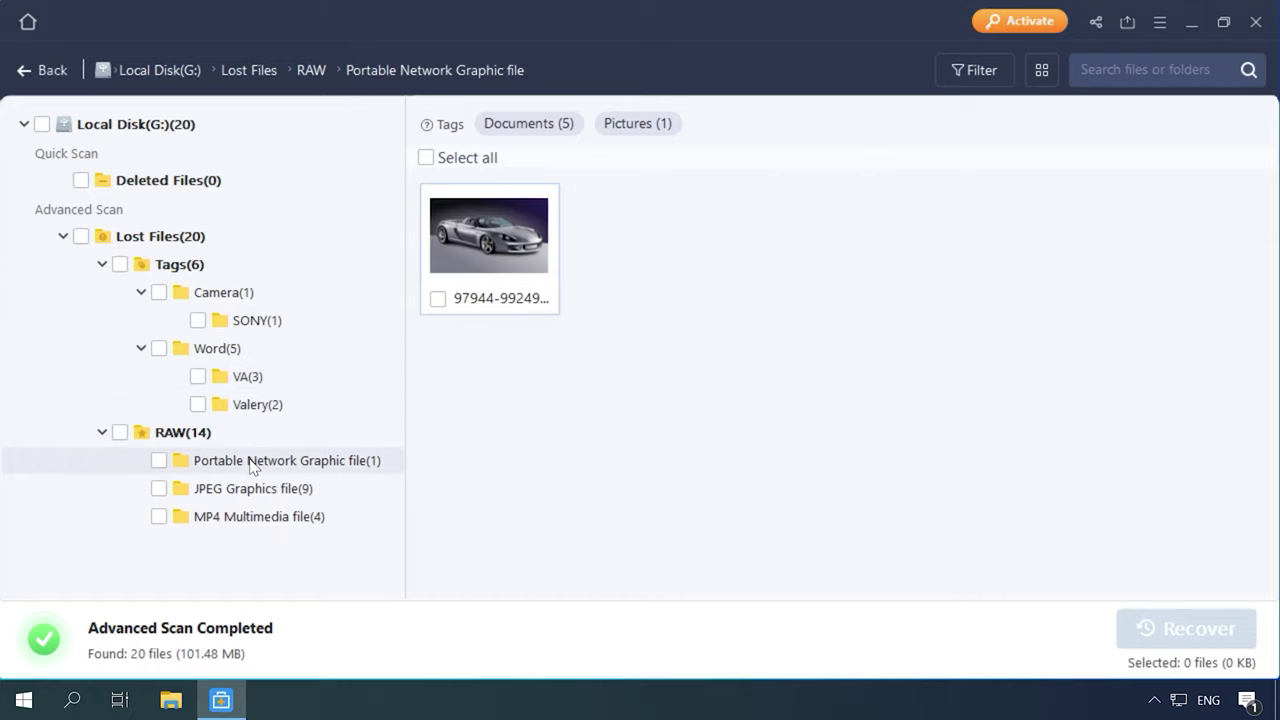
pyautogui.click(250, 488)
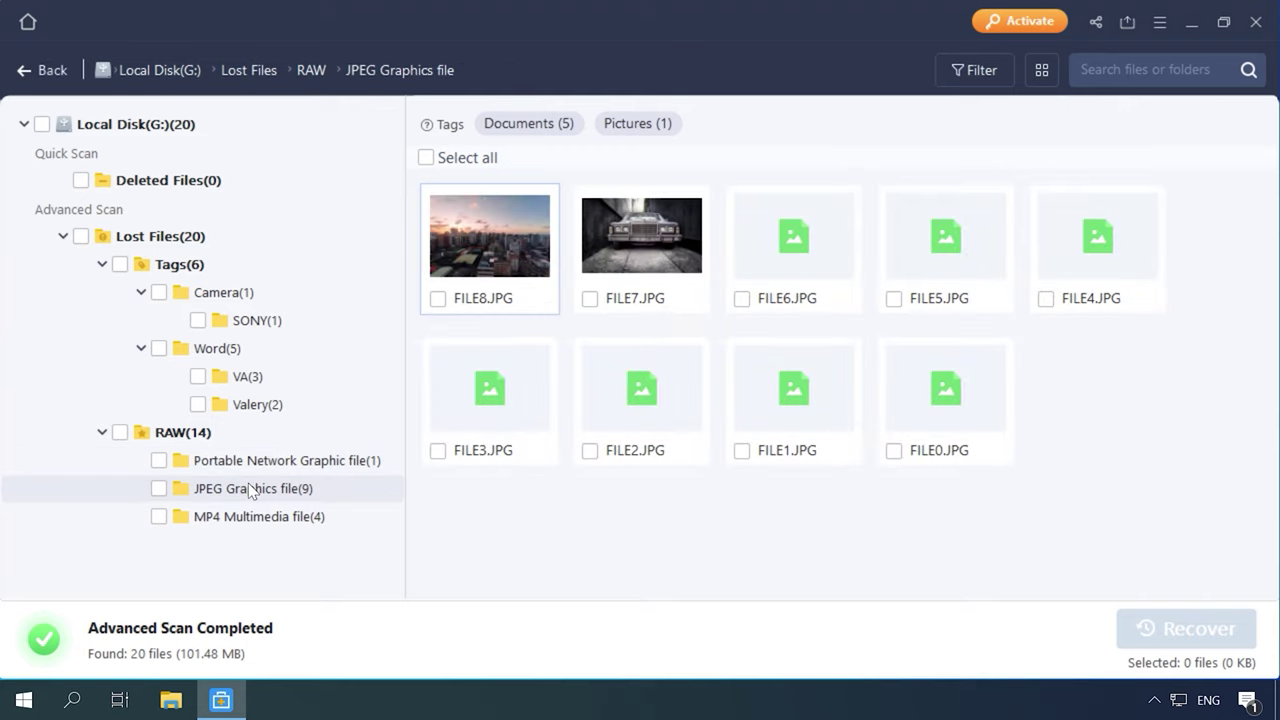
pyautogui.click(252, 518)
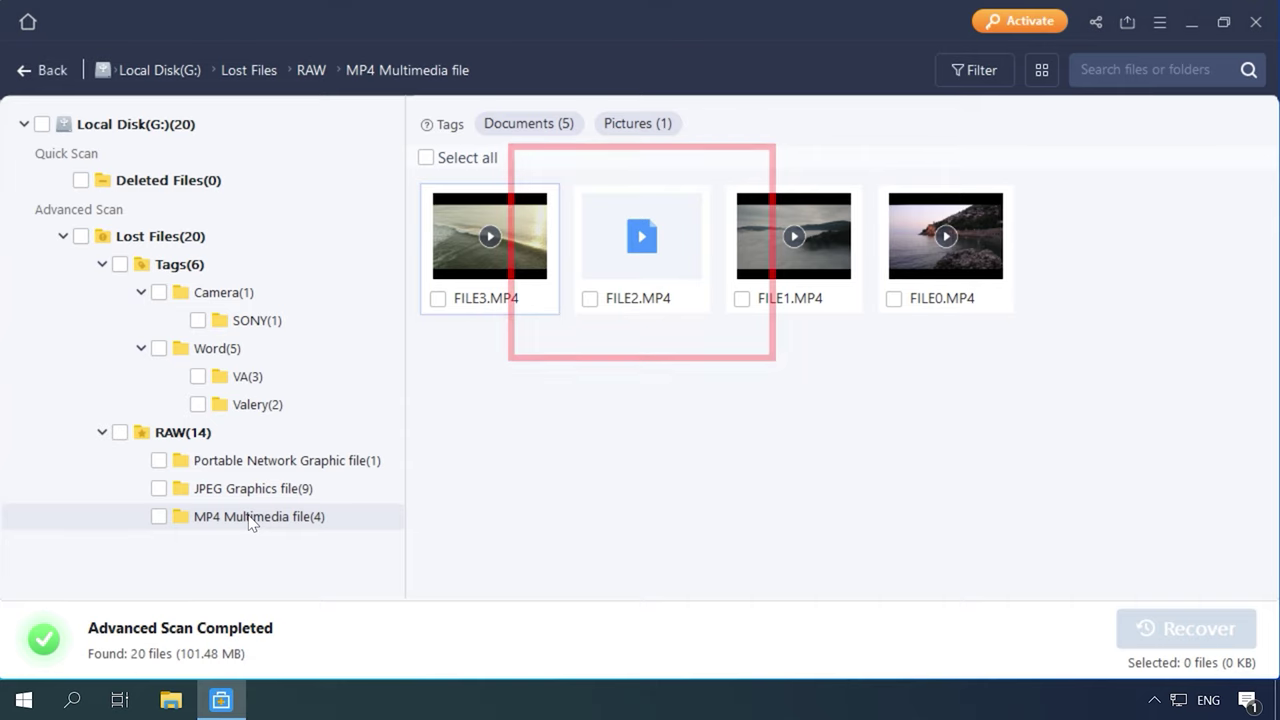
pyautogui.click(256, 492)
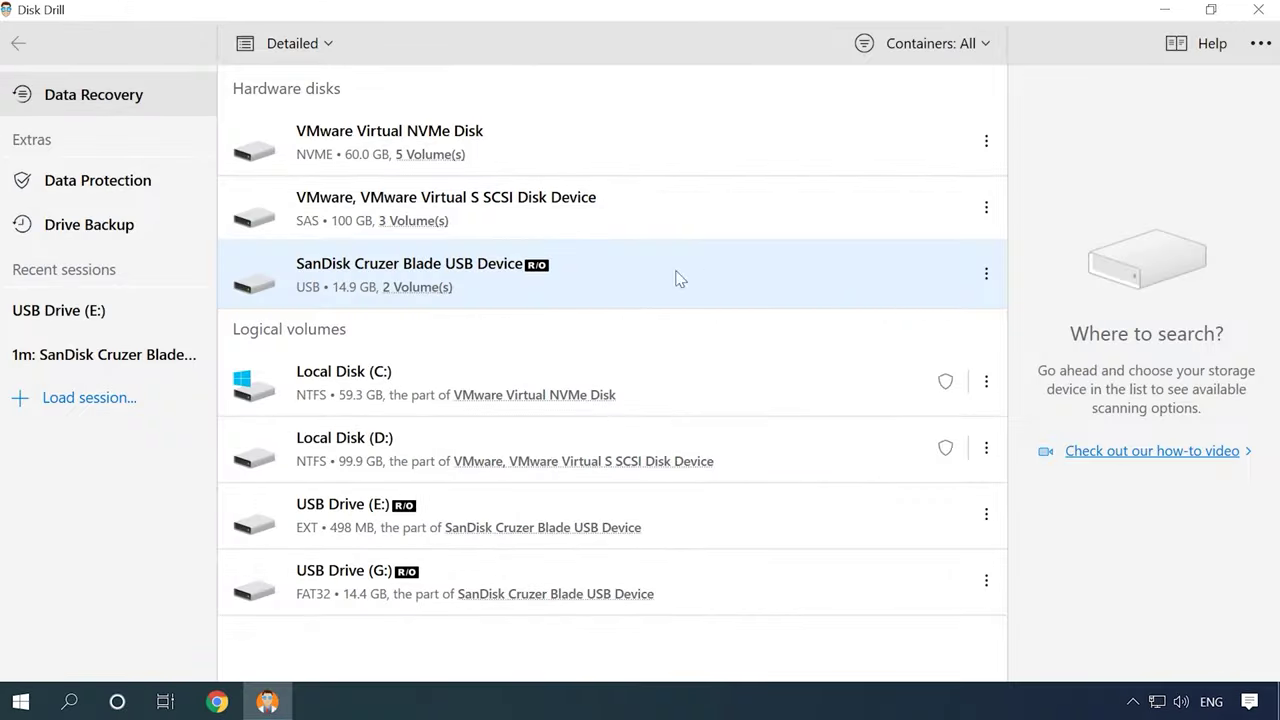
# Switch to Disk Drill and run a Quick Scan of the logical volume USB Drive (E:).
pyautogui.click(986, 274)
pyautogui.click(988, 274)
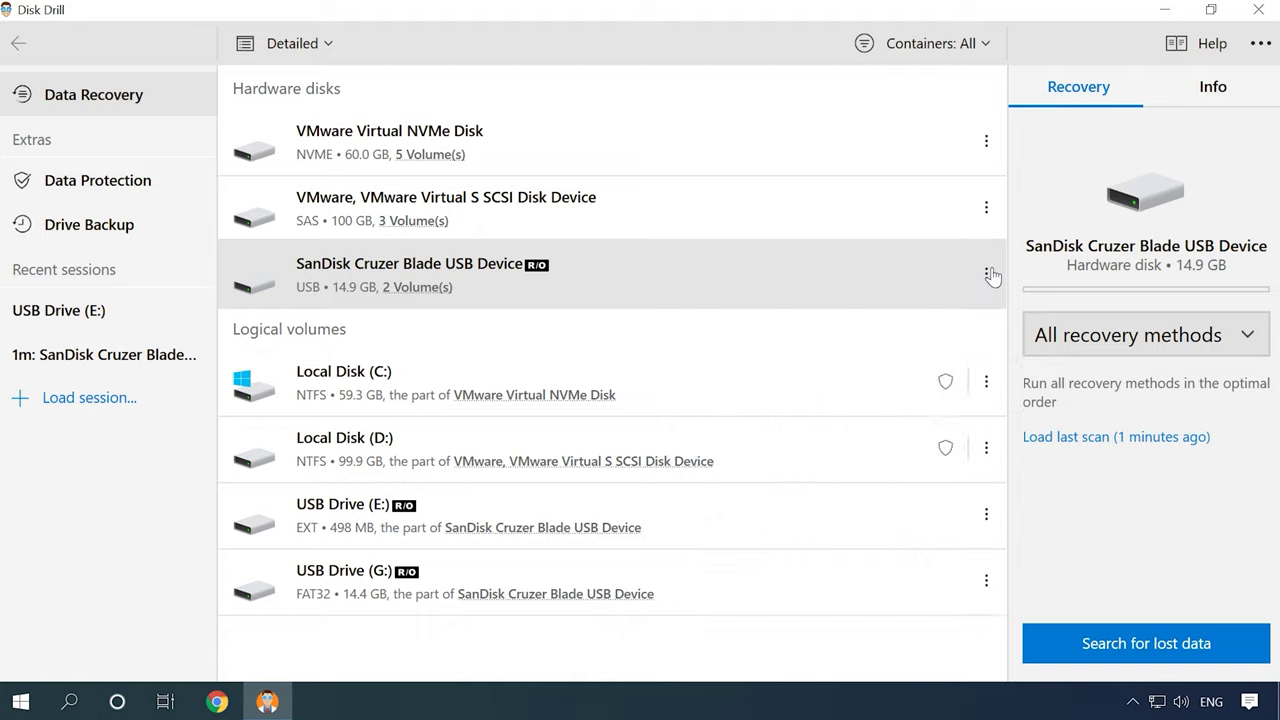
pyautogui.click(530, 538)
pyautogui.click(700, 290)
pyautogui.click(1157, 340)
pyautogui.click(1080, 478)
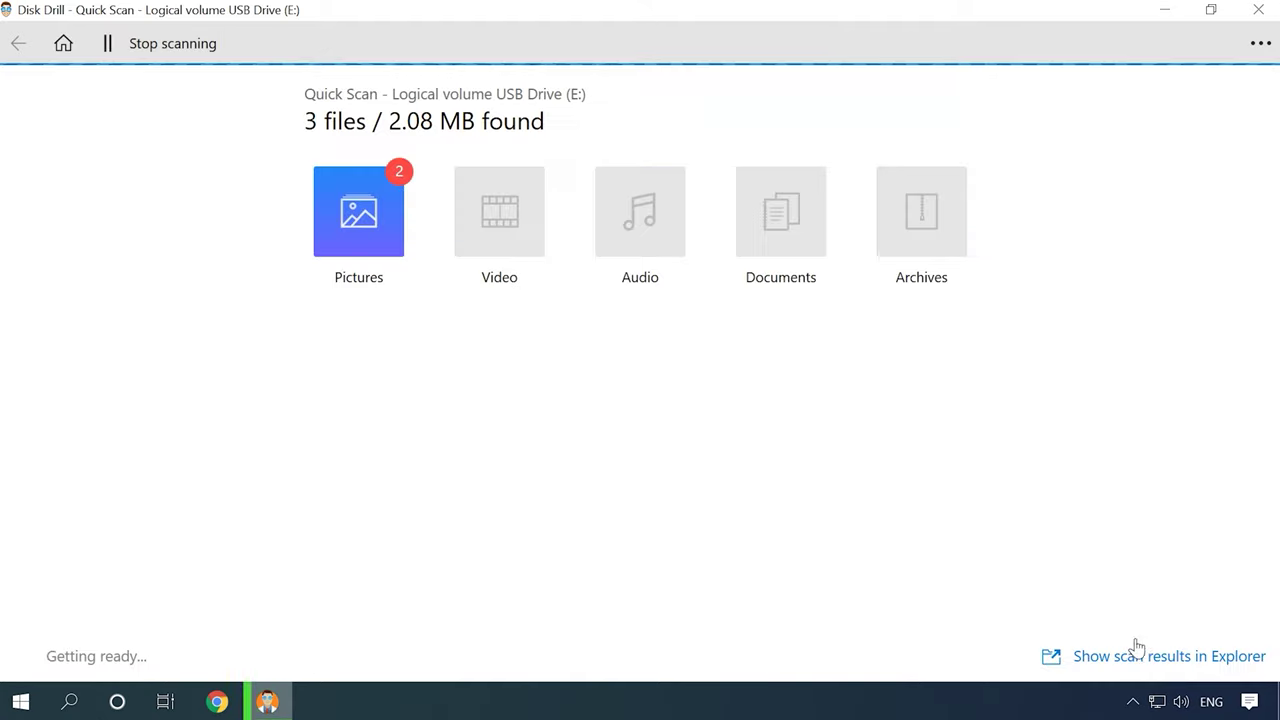
pyautogui.click(1234, 572)
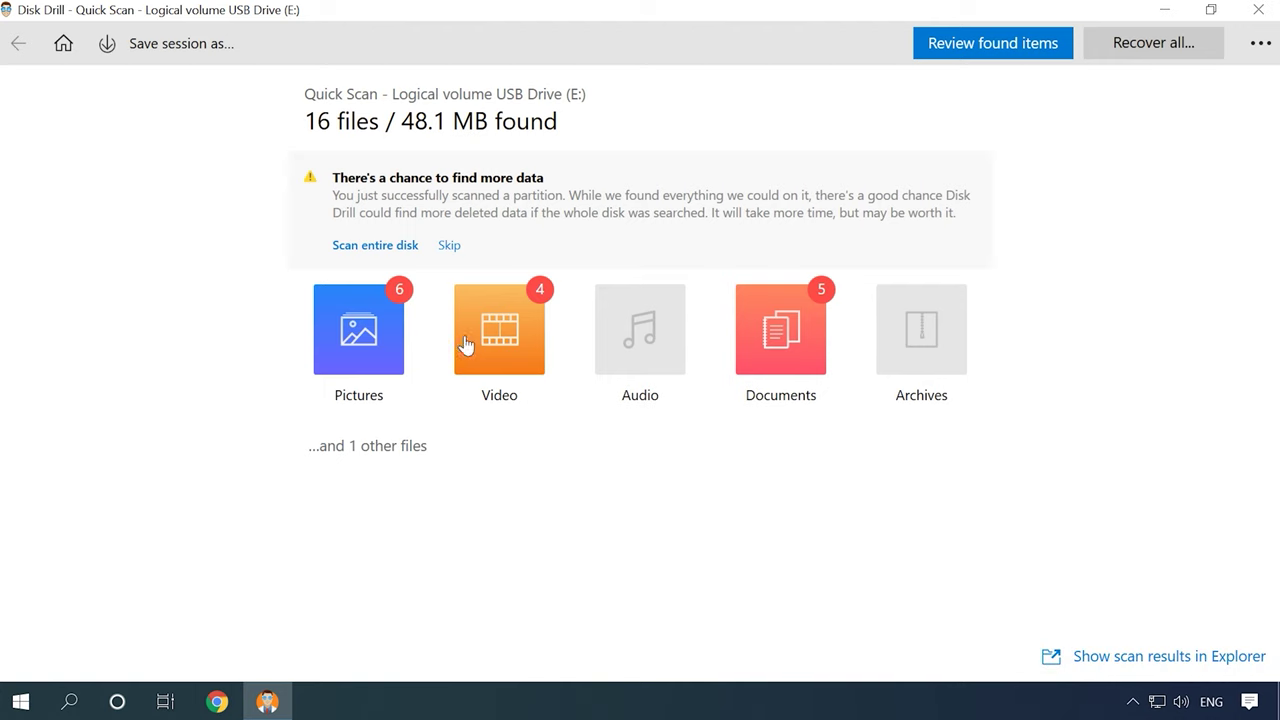
# Review the Quick Scan results by category, expanding the Trash-1000 and info folders and checking all files, pictures, videos and documents.
pyautogui.click(399, 460)
pyautogui.click(270, 334)
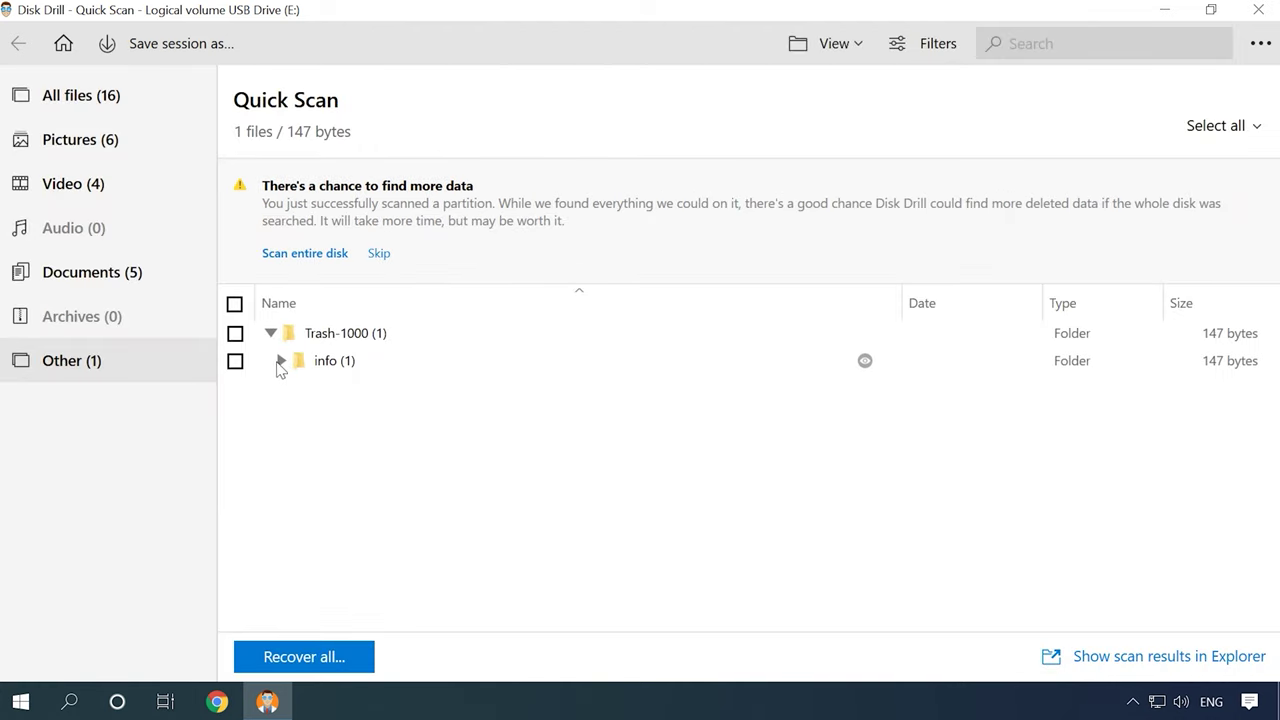
pyautogui.click(278, 361)
pyautogui.click(82, 105)
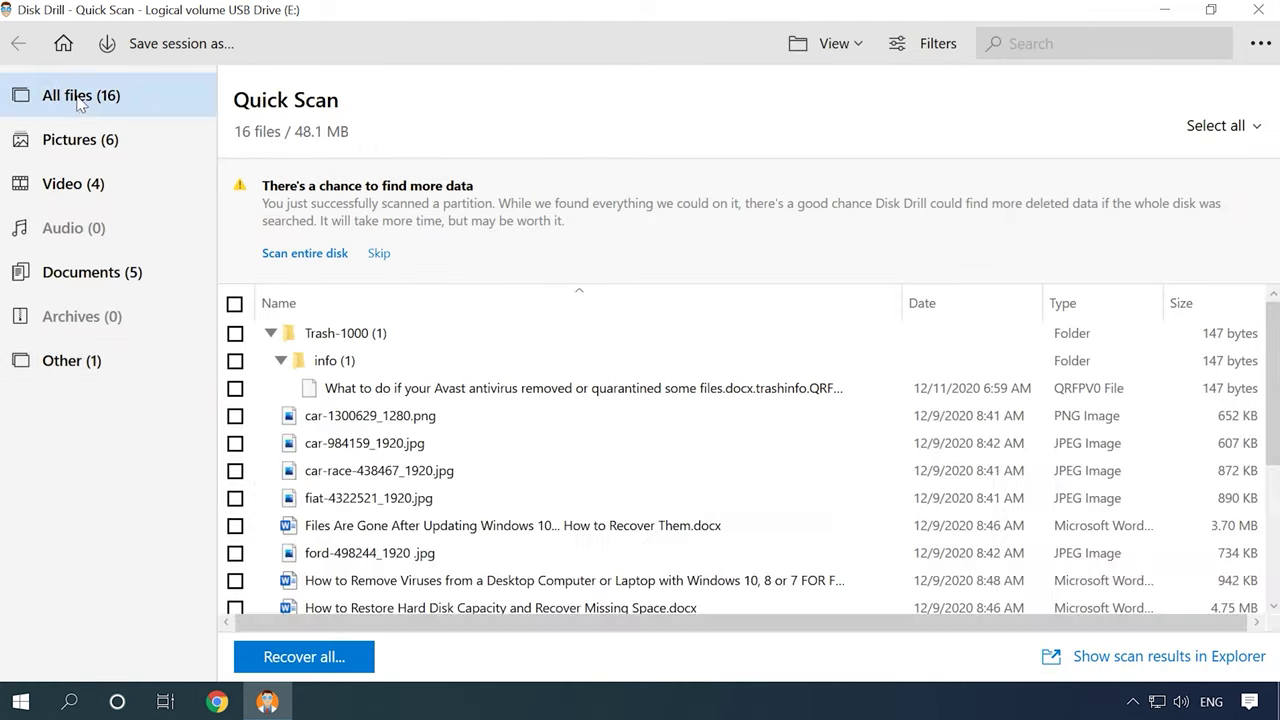
pyautogui.click(76, 140)
pyautogui.click(79, 190)
pyautogui.click(86, 275)
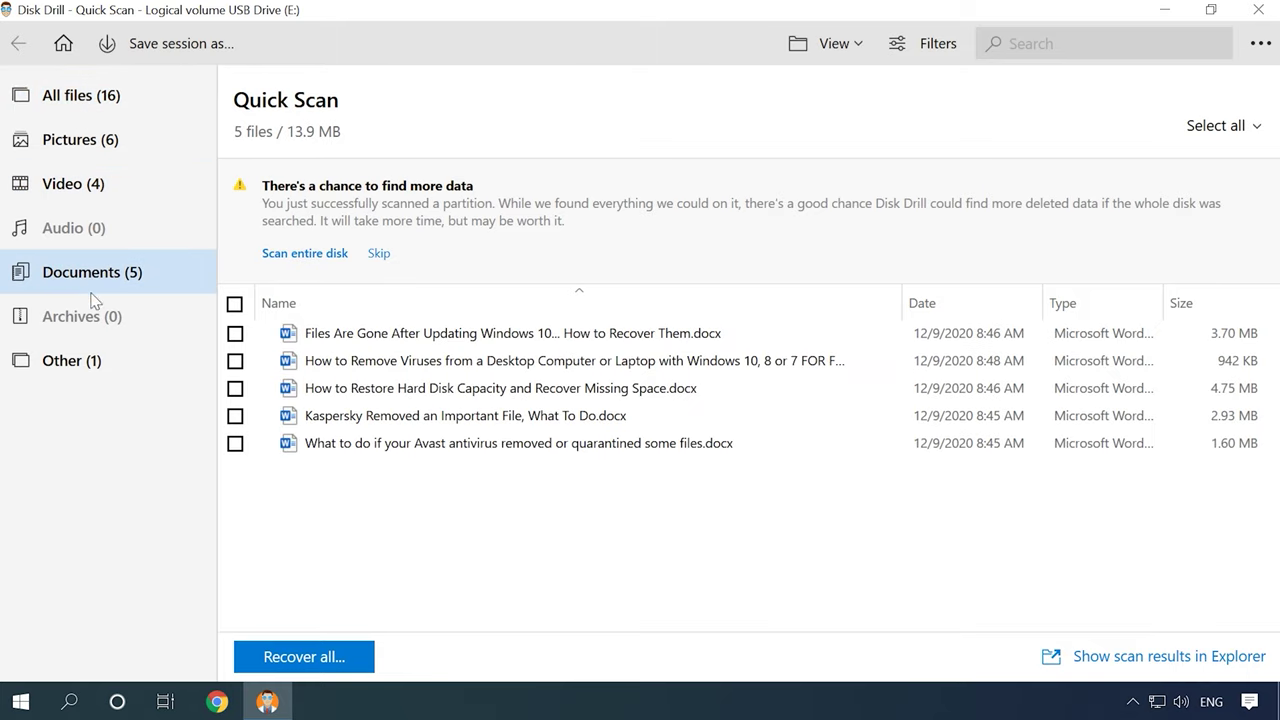
pyautogui.click(70, 364)
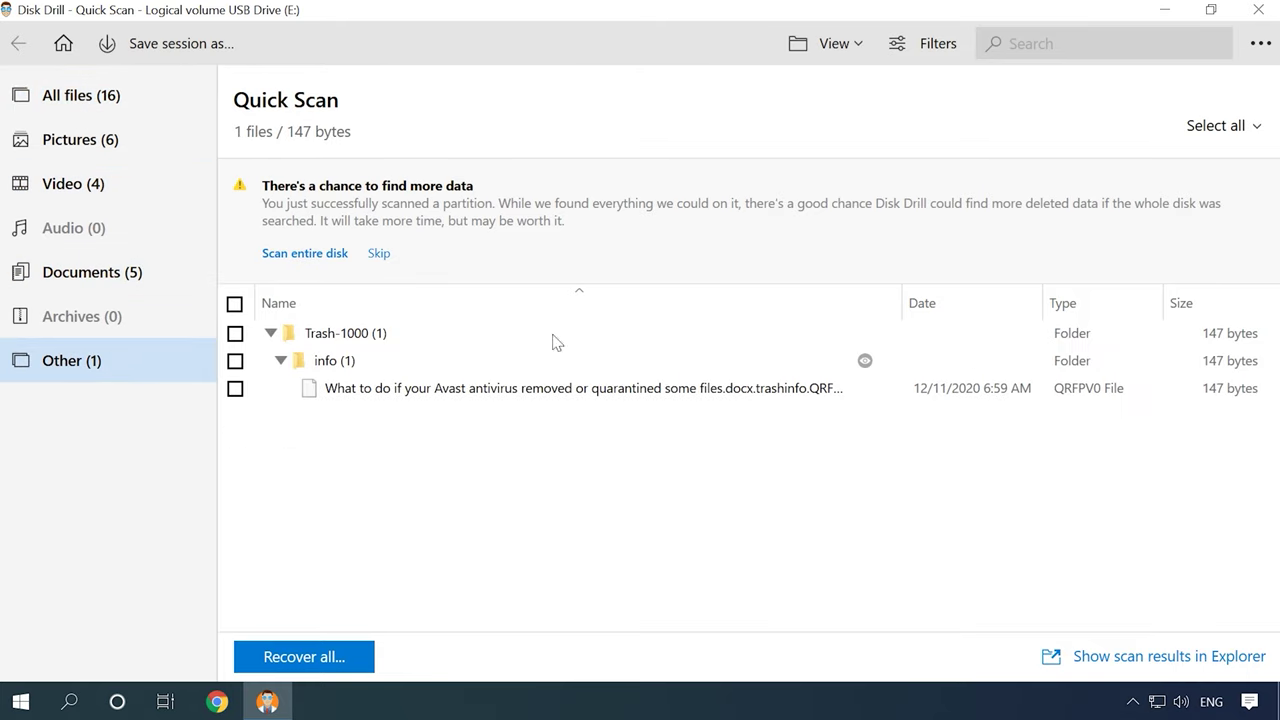
# Scan the entire SanDisk Cruzer Blade disk and expand the docx and jpg folders in the Deep Scan results.
pyautogui.click(303, 258)
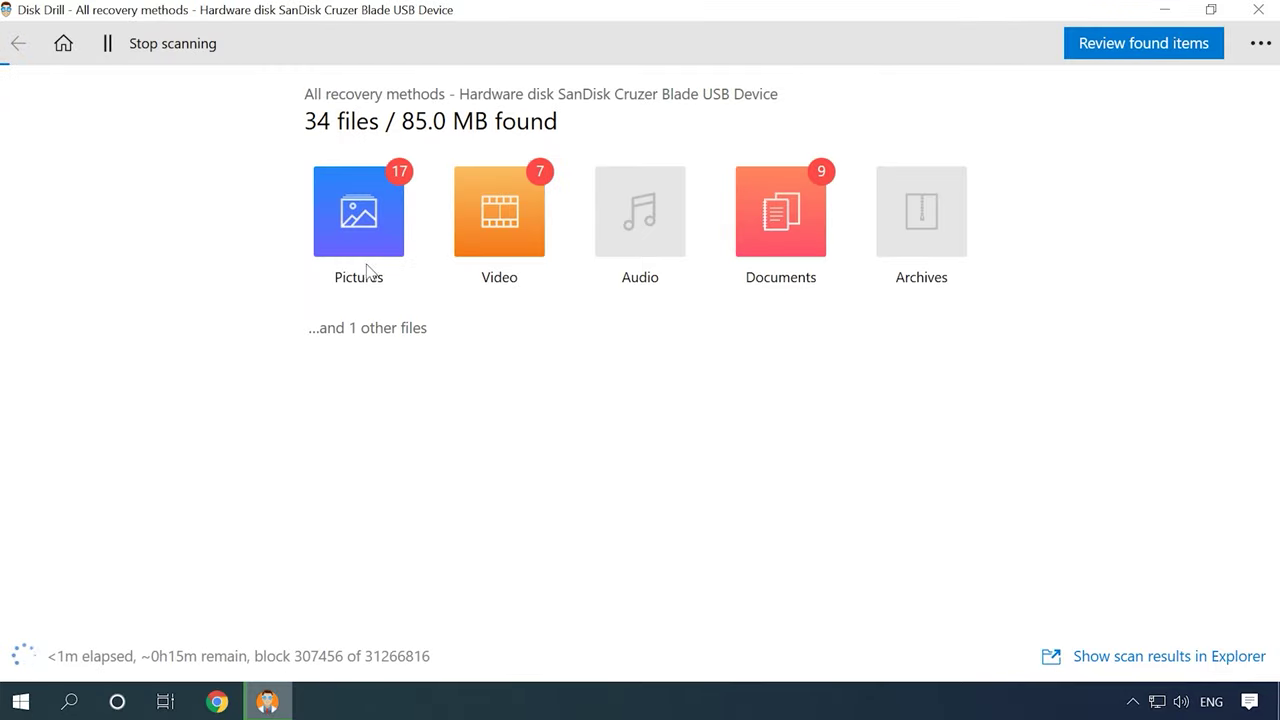
pyautogui.click(397, 331)
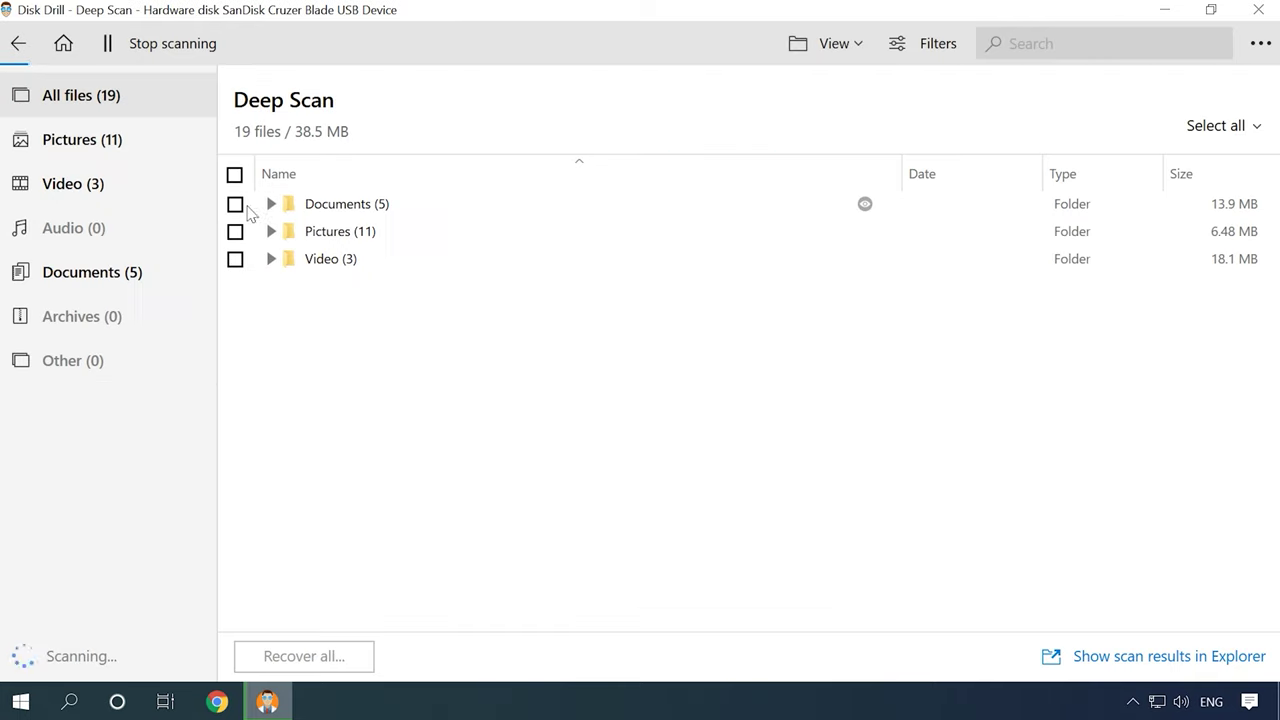
pyautogui.click(270, 203)
pyautogui.click(281, 231)
pyautogui.click(272, 396)
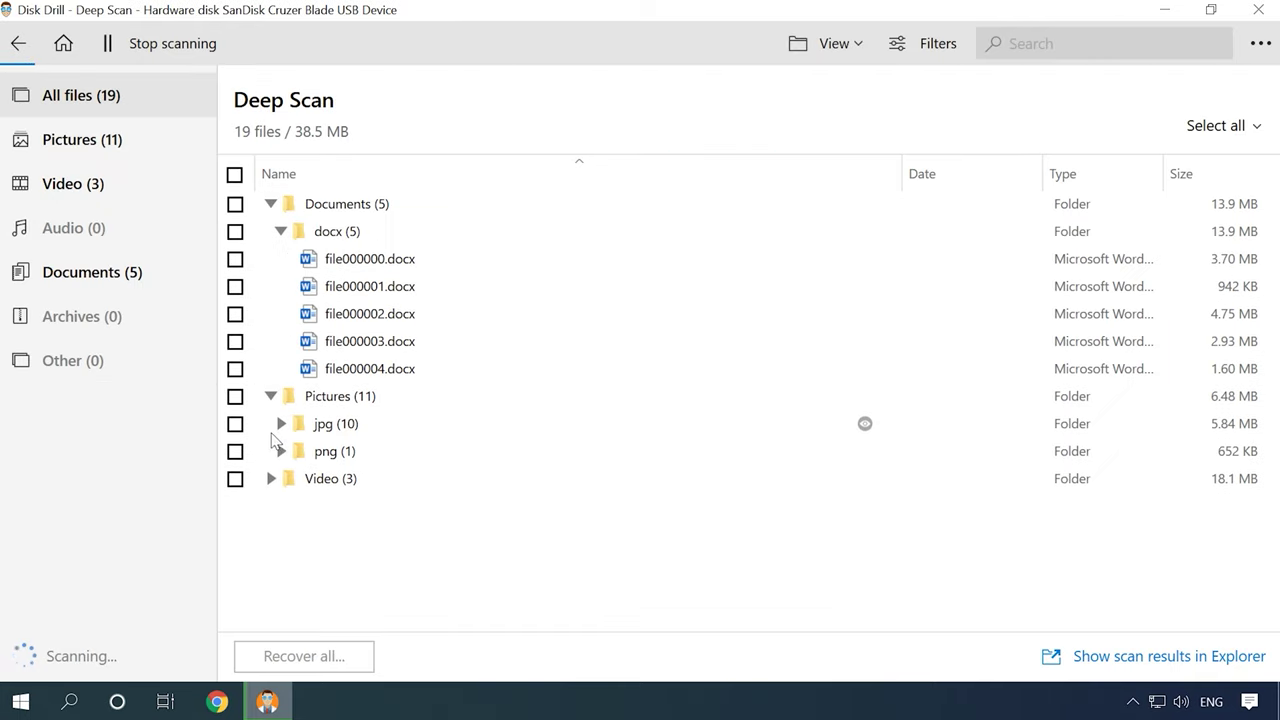
pyautogui.click(280, 423)
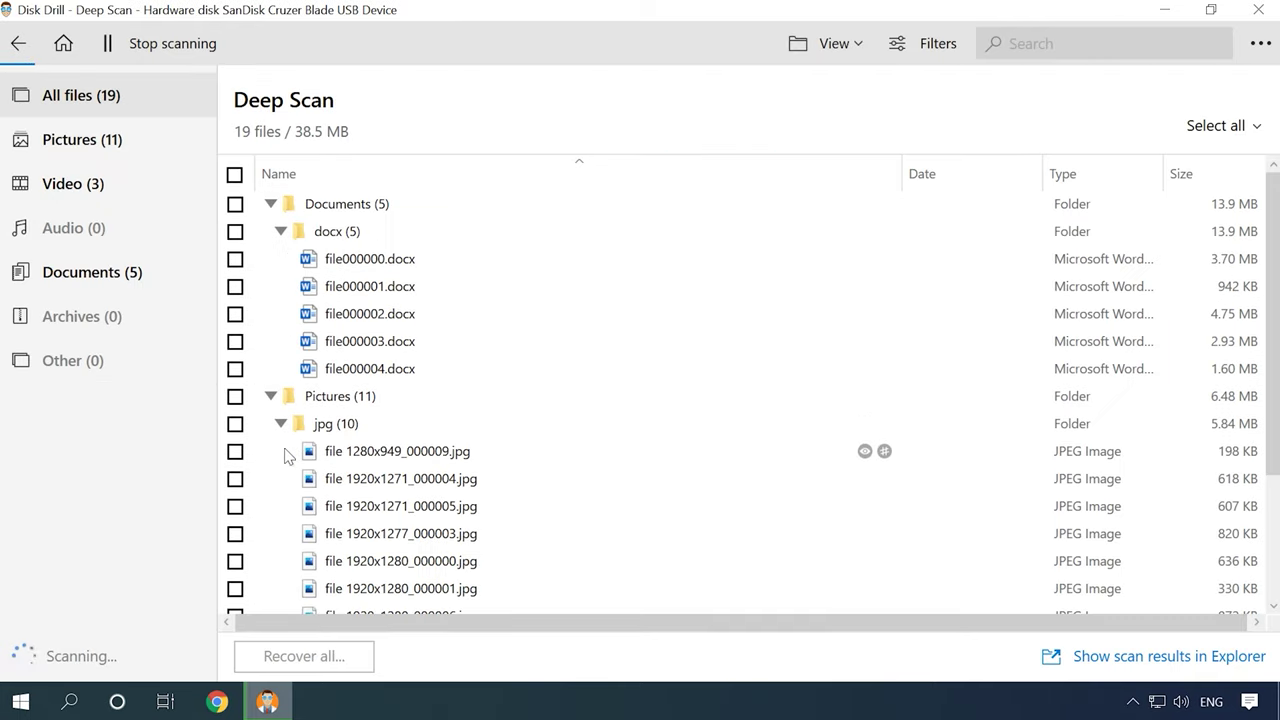
# Preview the found pictures file 1280x949_000009.jpg and file 1280x874_000000.png.
pyautogui.click(383, 455)
pyautogui.scroll(-2, 386, 450)
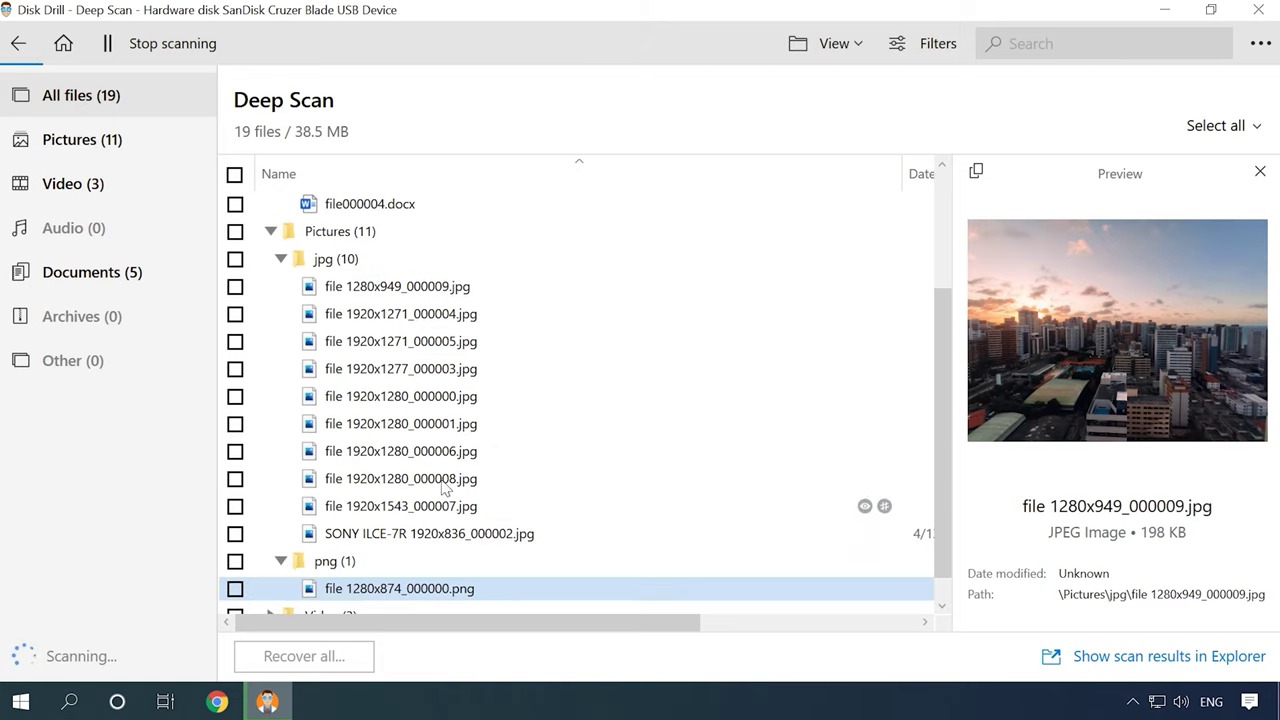
pyautogui.scroll(-1, 420, 530)
pyautogui.click(395, 568)
# Expand the Video and mp4 folders and play previews of the found AVC Coding 1280x720 videos.
pyautogui.click(272, 589)
pyautogui.click(284, 592)
pyautogui.scroll(-1, 389, 546)
pyautogui.click(389, 540)
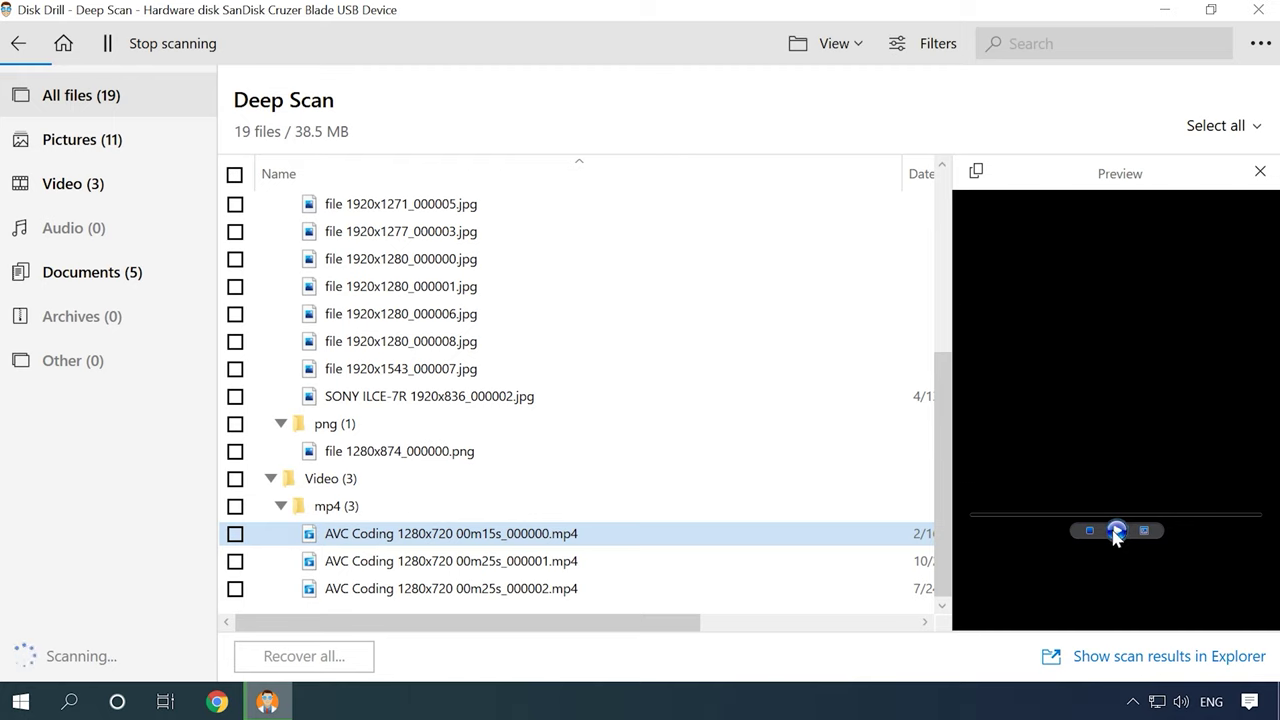
pyautogui.click(880, 589)
pyautogui.click(1118, 533)
pyautogui.press('Up')
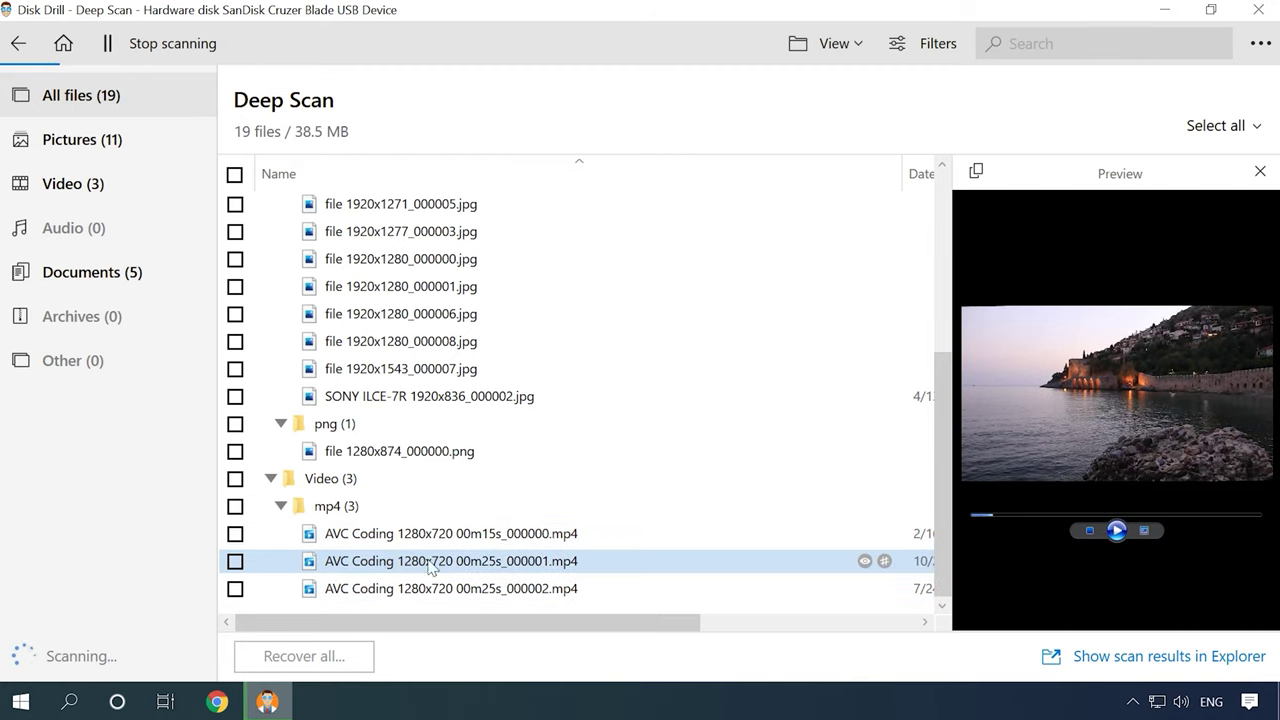
pyautogui.click(1115, 531)
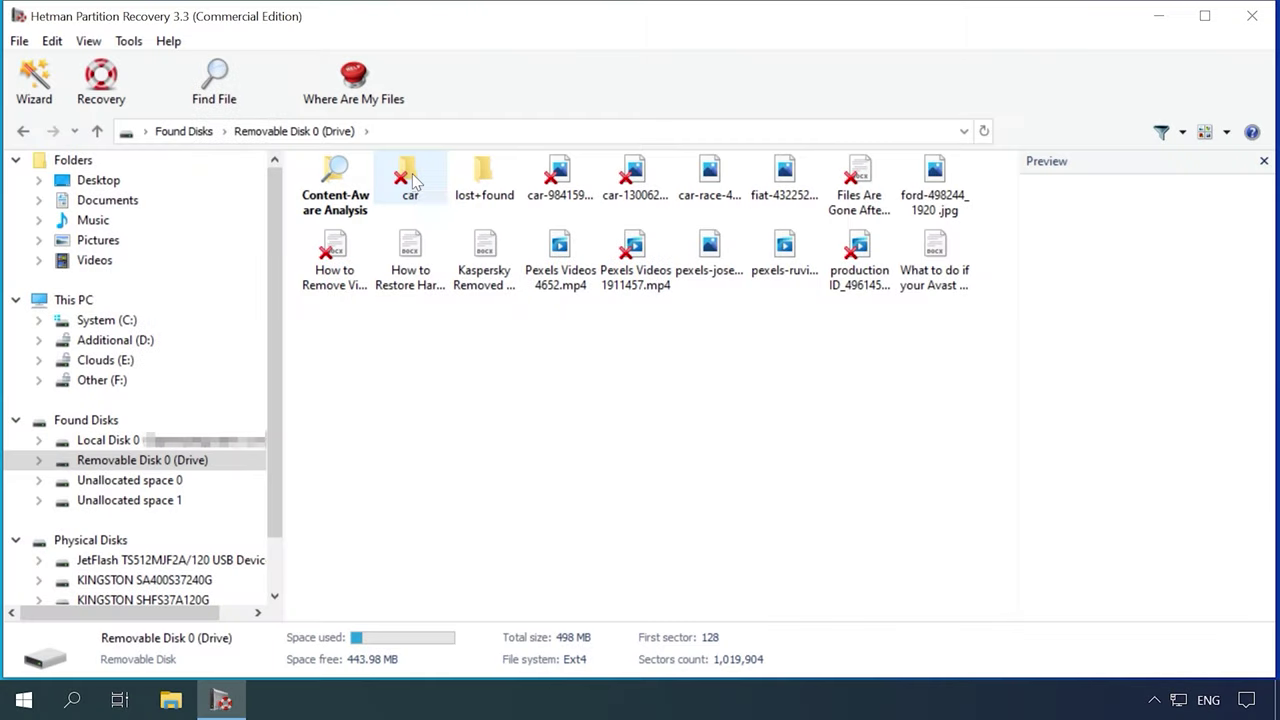
# In Hetman Partition Recovery, preview bmw-918408_1920.jpg in the deleted car folder, then car-984159_1920.jpg and the neighbouring deleted car picture in the drive's root.
pyautogui.doubleClick(410, 178)
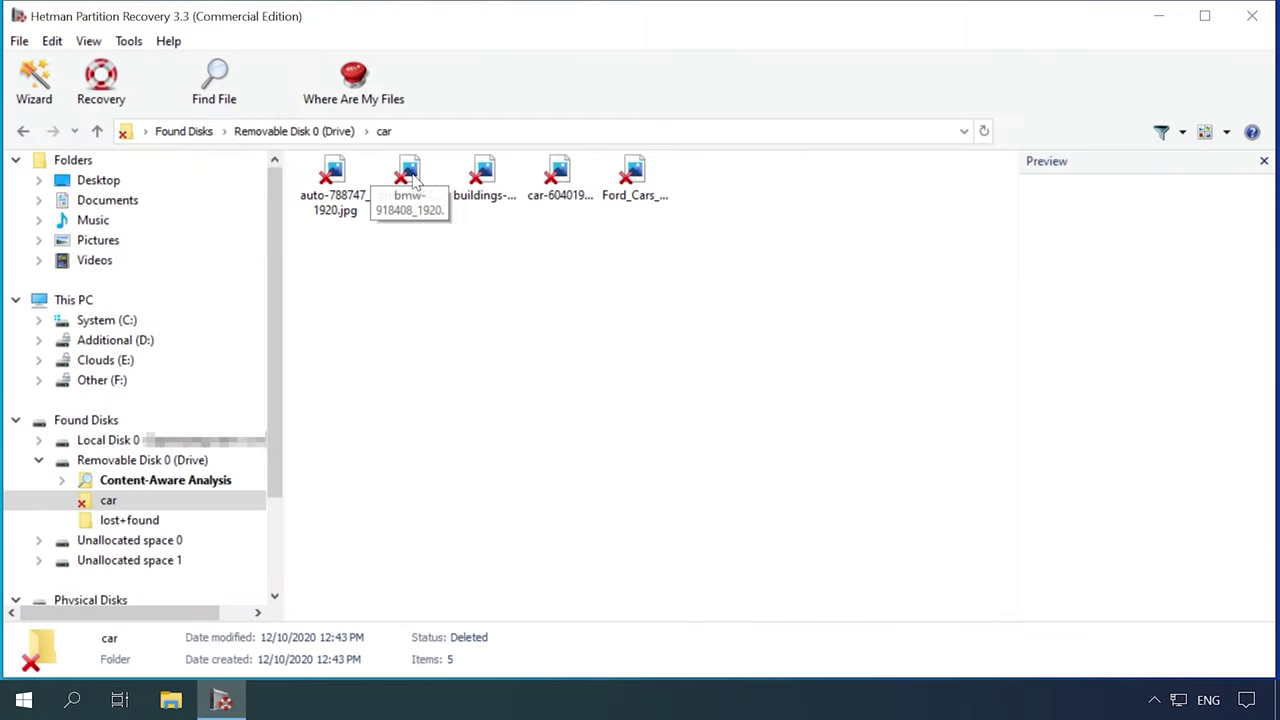
pyautogui.click(410, 182)
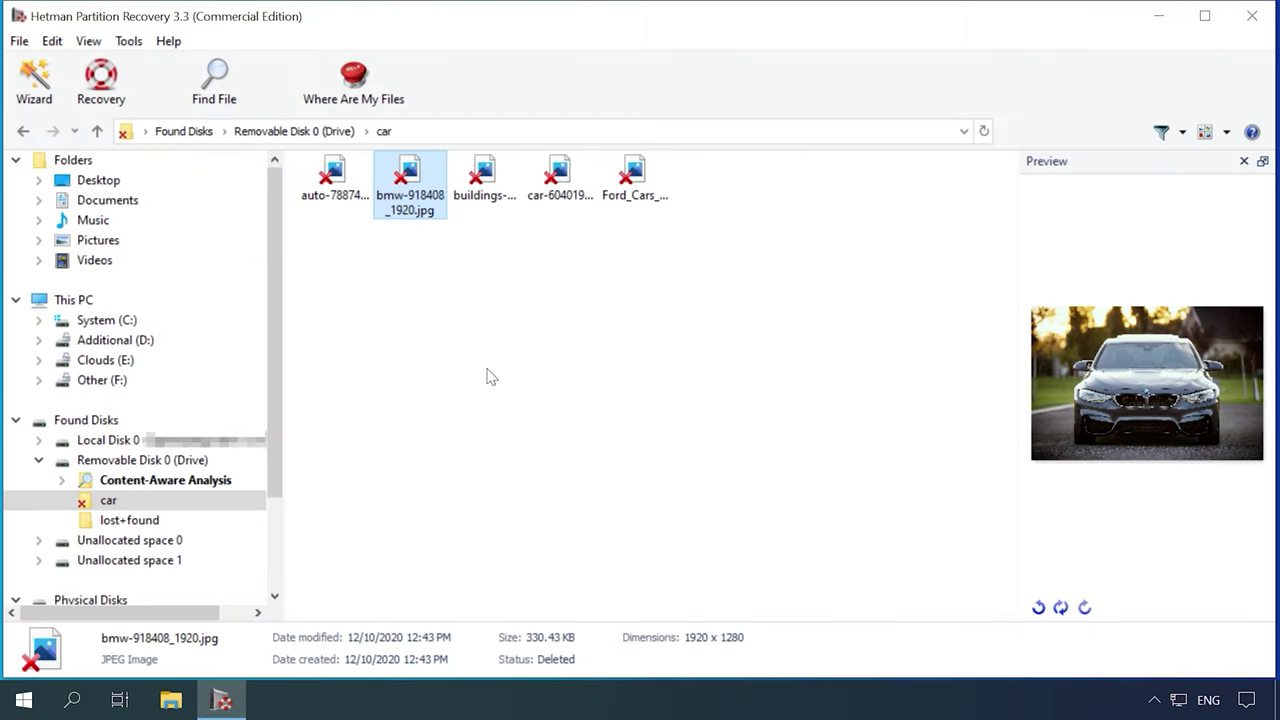
pyautogui.click(500, 208)
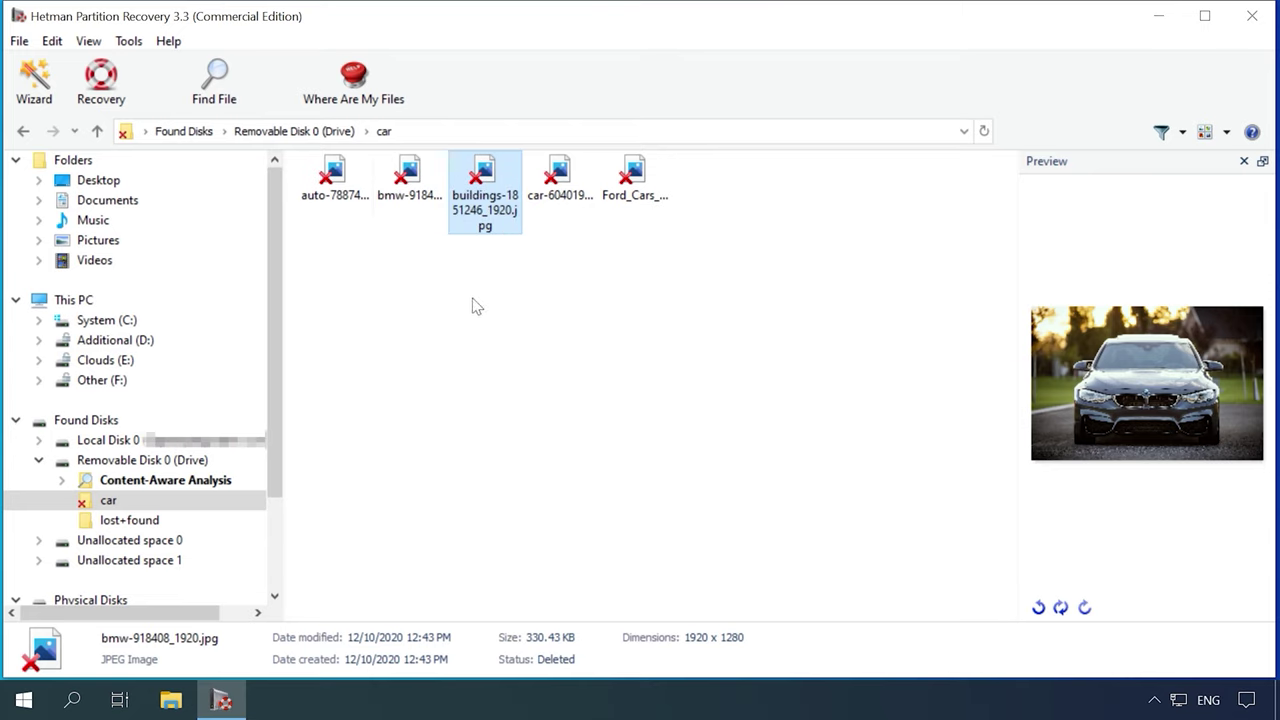
pyautogui.click(315, 131)
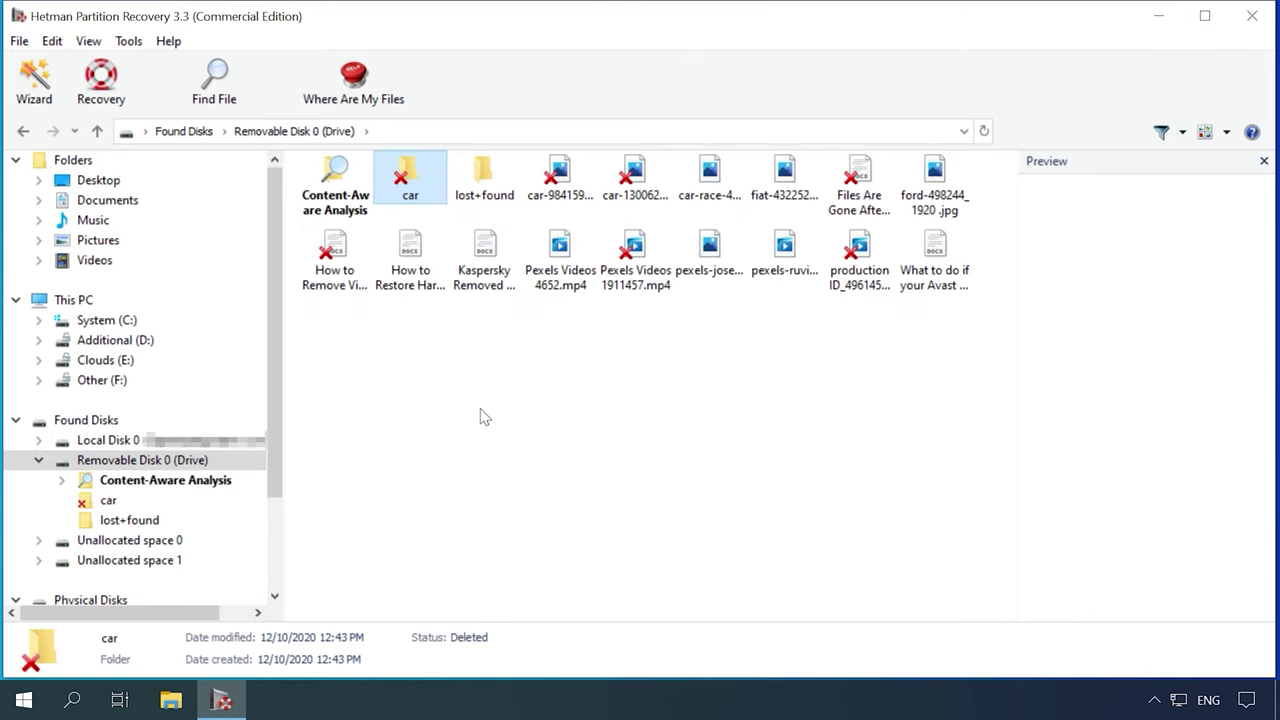
pyautogui.click(562, 168)
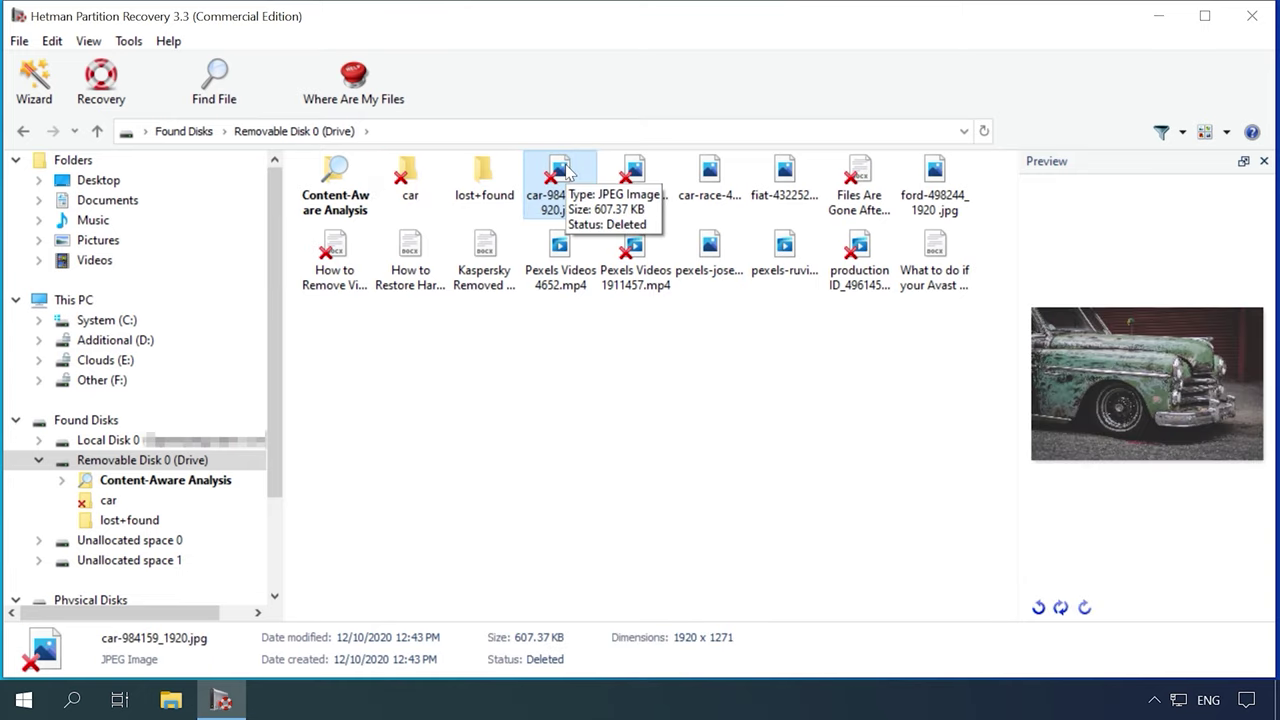
pyautogui.click(632, 170)
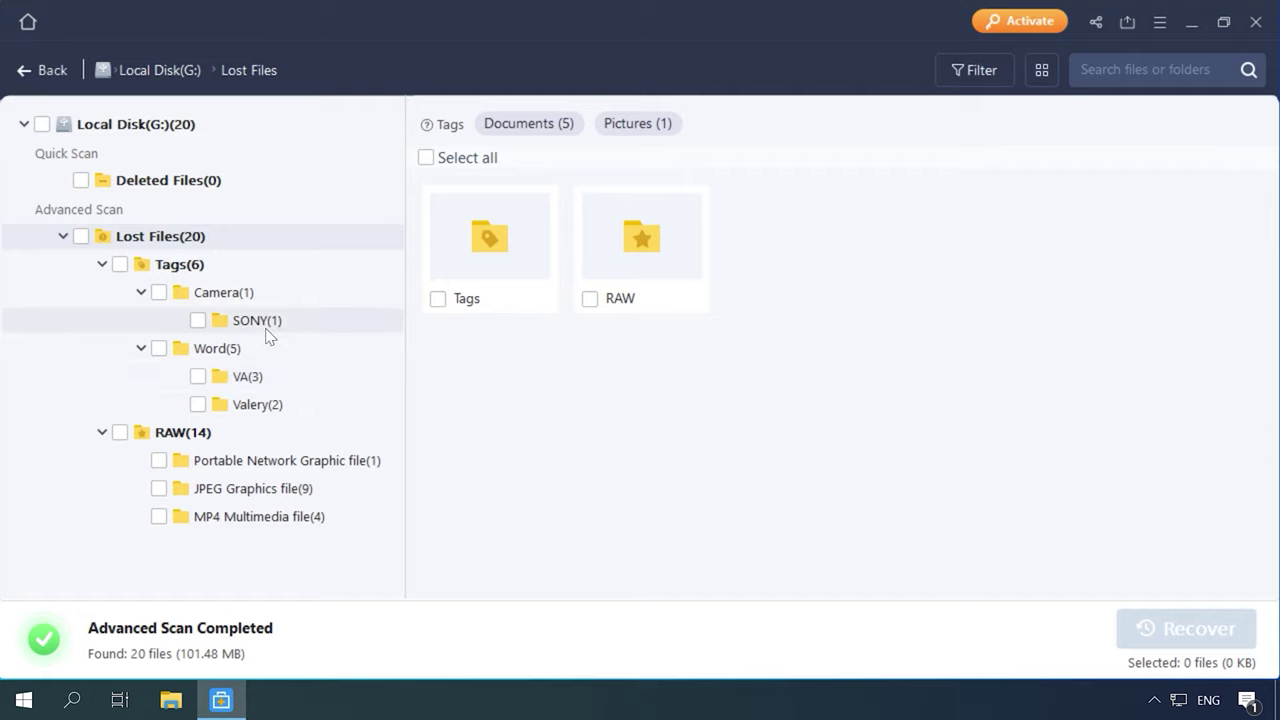
# Return to the Local Disk(G:) Advanced Scan results and check the SONY camera folder, Word tag folders and RAW PNG, JPEG and MP4 folders.
pyautogui.click(264, 330)
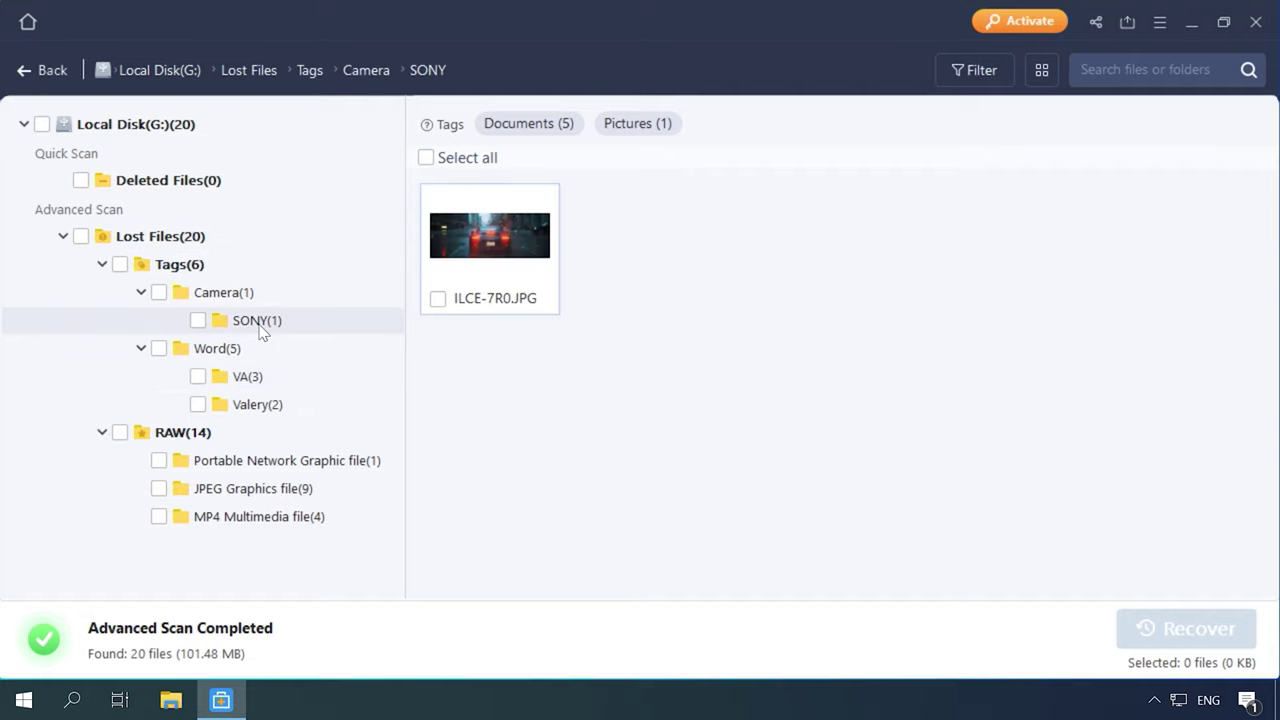
pyautogui.click(257, 382)
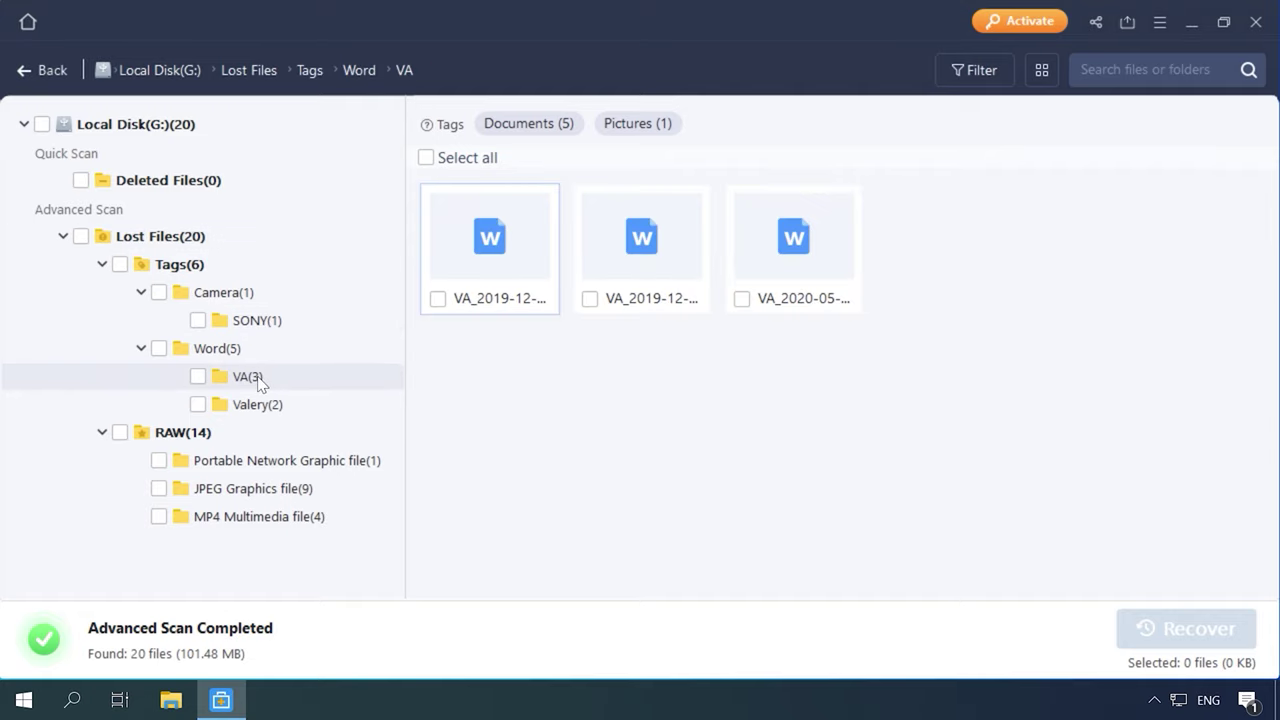
pyautogui.click(258, 412)
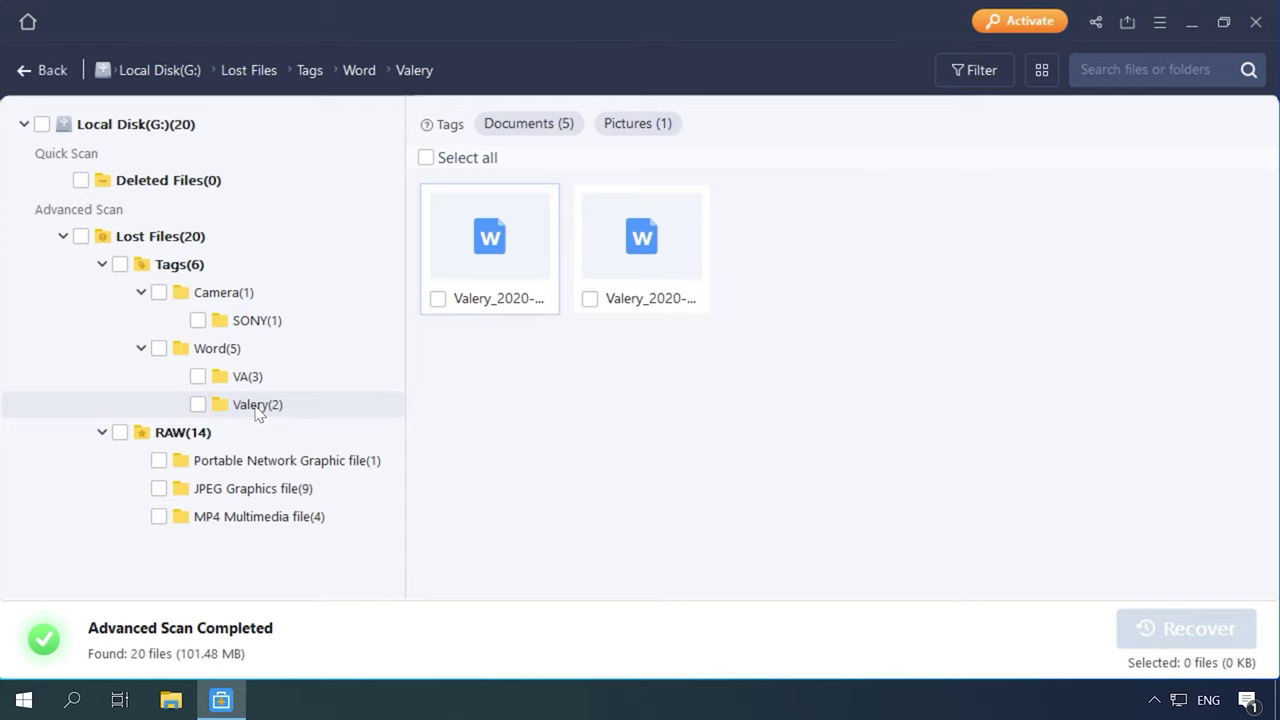
pyautogui.click(253, 468)
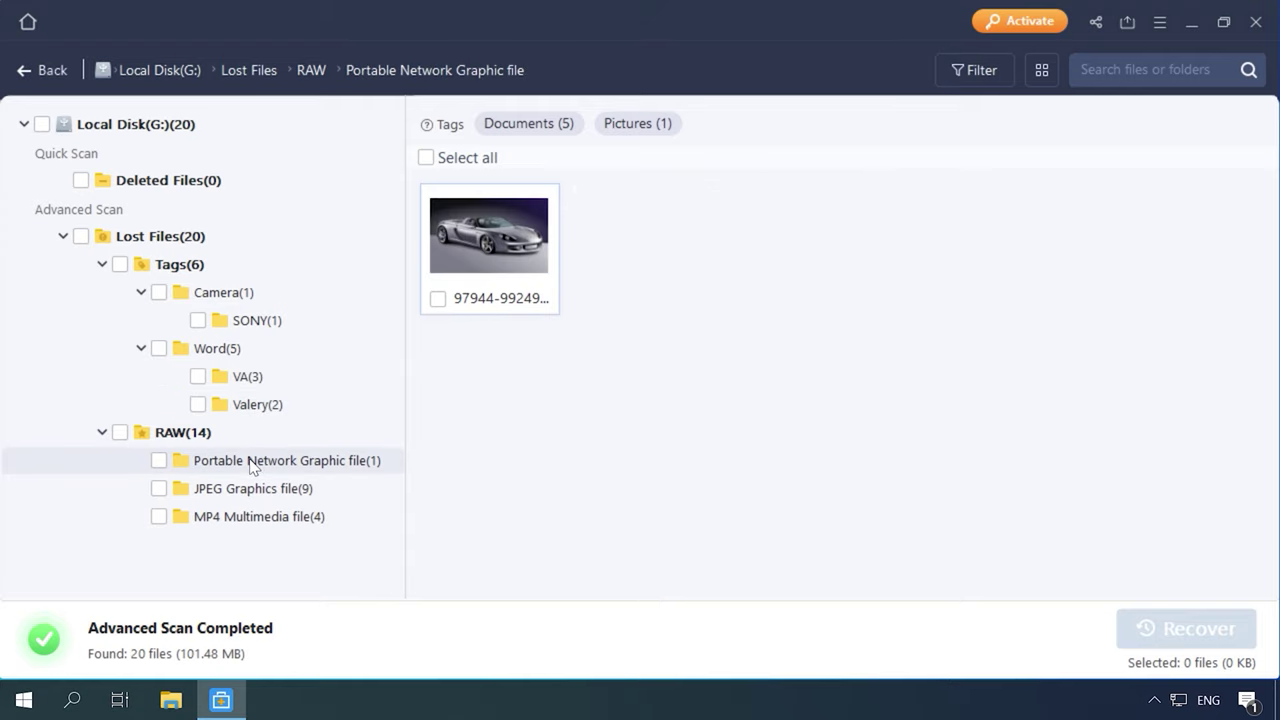
pyautogui.click(253, 490)
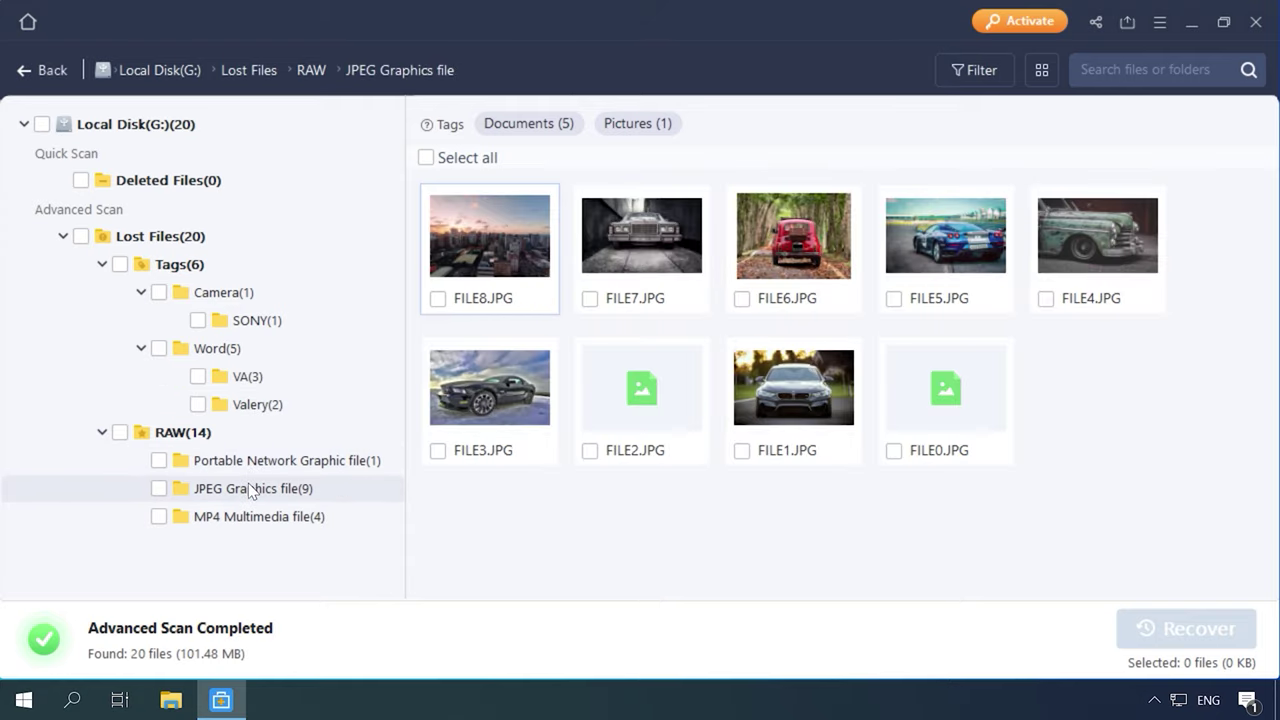
pyautogui.click(252, 520)
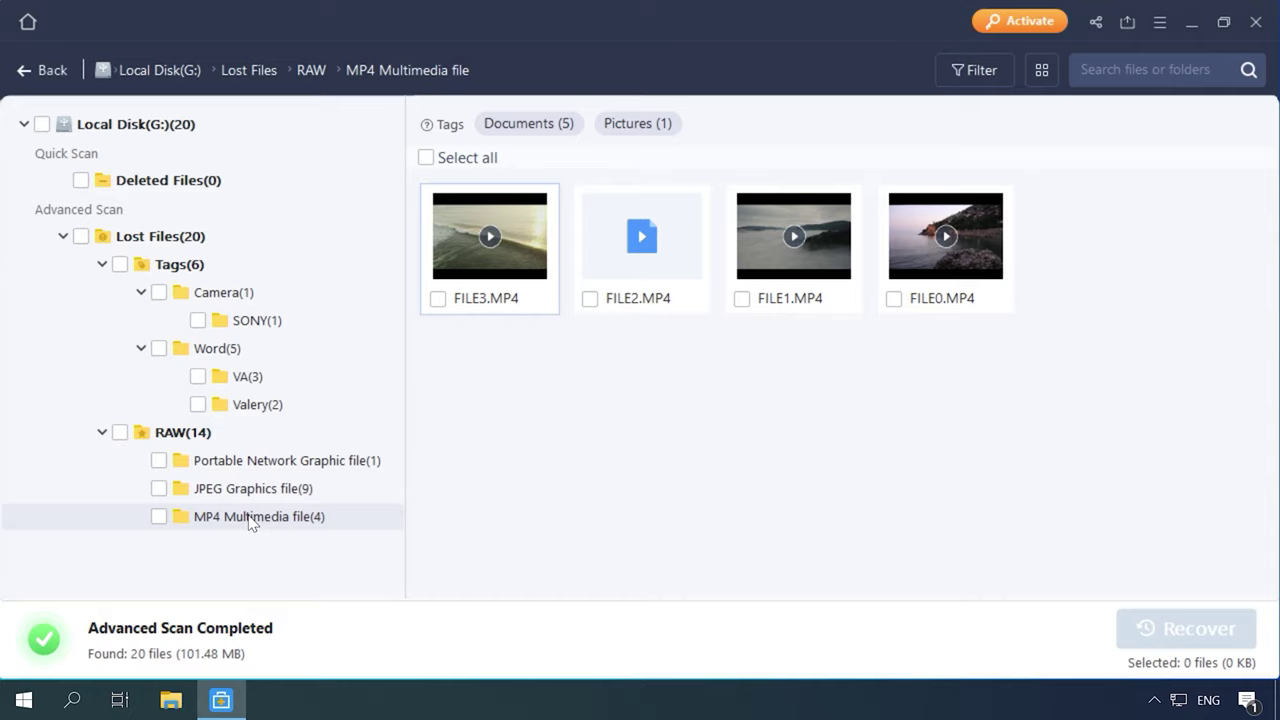
pyautogui.click(256, 491)
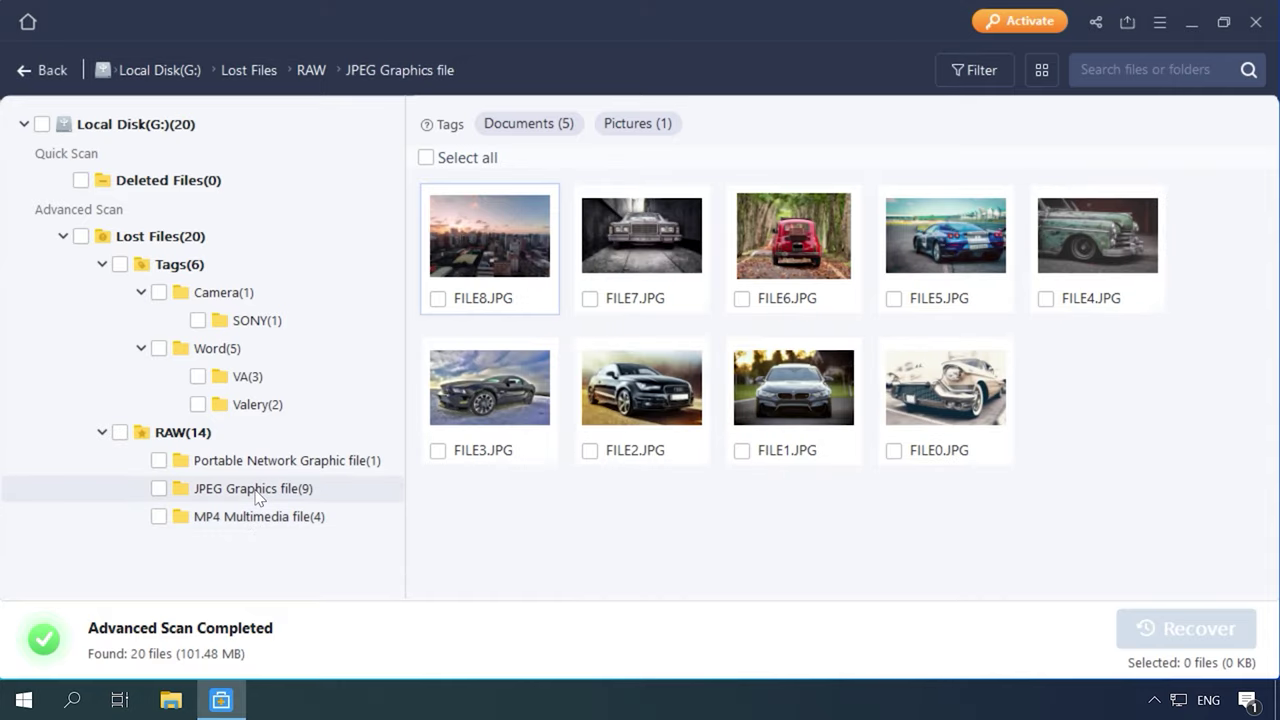